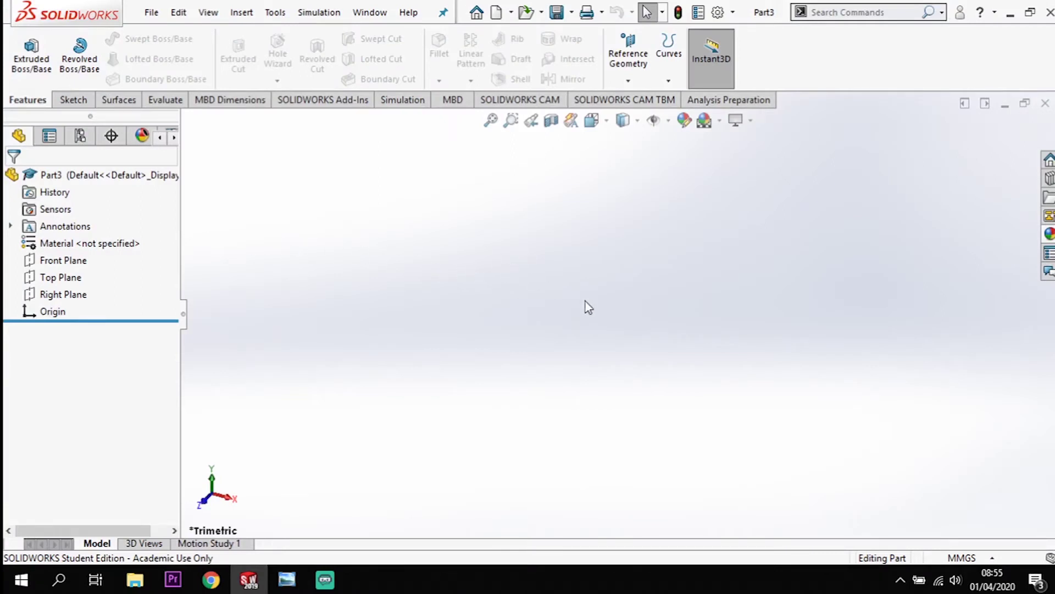
Start a sketch on the Right Plane and draw a vertical line about 50 mm long downward from the origin.
{"action": "left_click", "coordinate": [59, 295]}
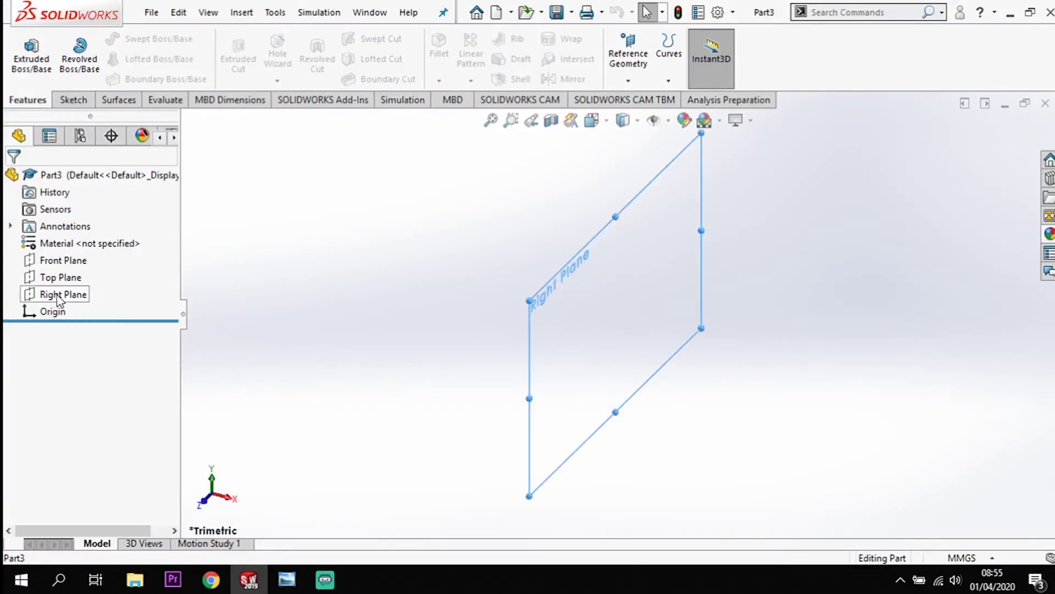
{"action": "left_click", "coordinate": [73, 100]}
{"action": "left_click", "coordinate": [25, 49]}
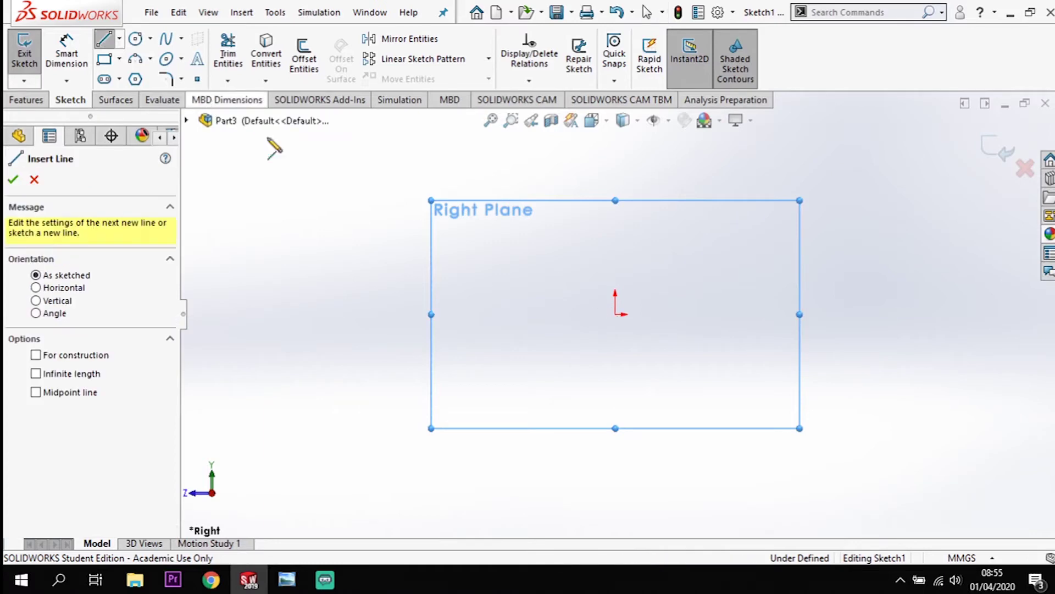
{"action": "left_click", "coordinate": [616, 316]}
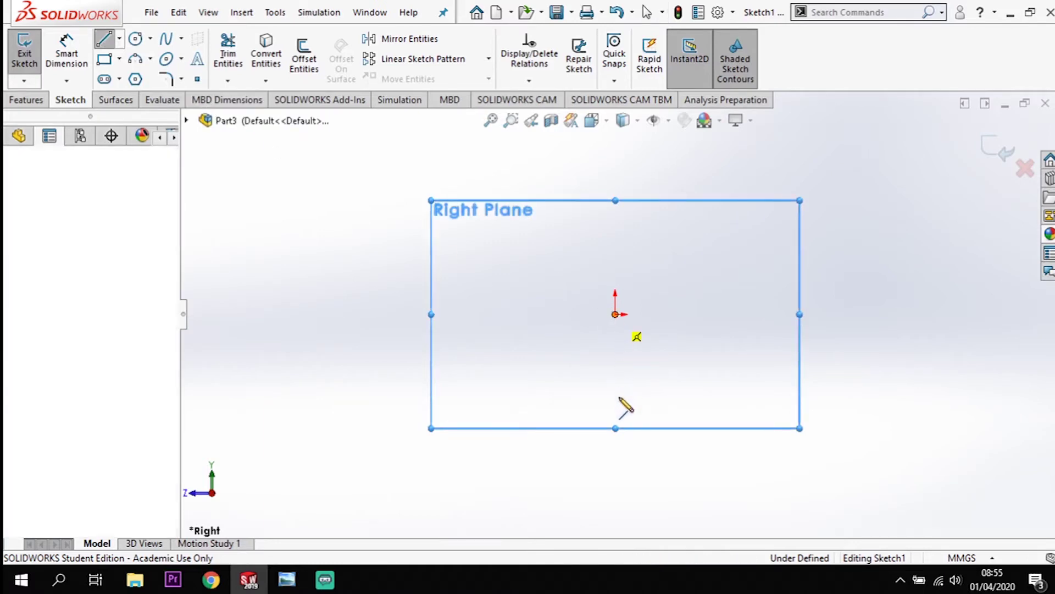
{"action": "left_click", "coordinate": [618, 415]}
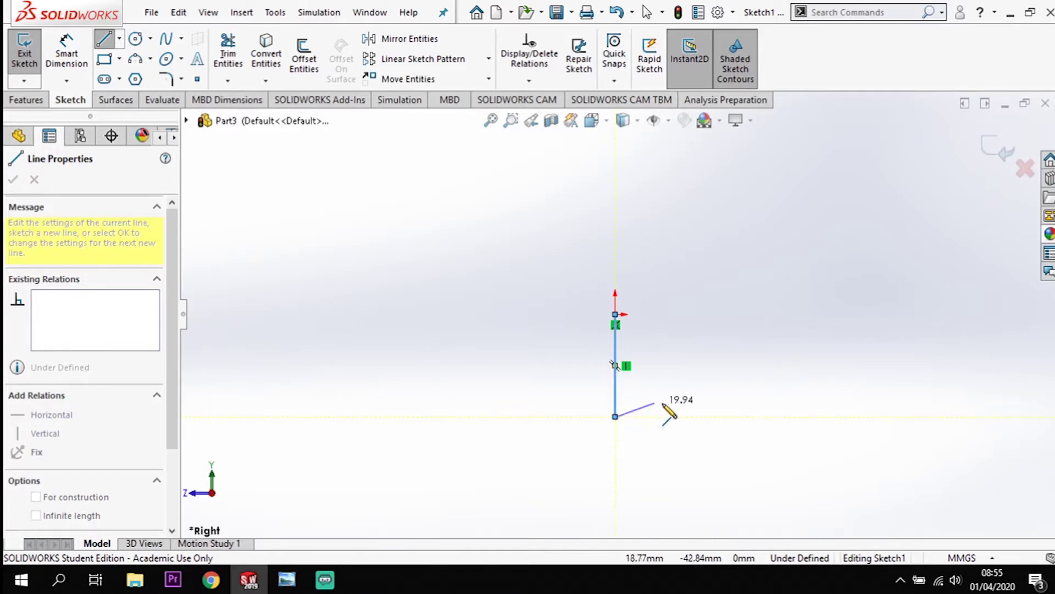
{"action": "key", "text": "Escape"}
Dimension the vertical line's length to 64 mm.
{"action": "key", "text": "d"}
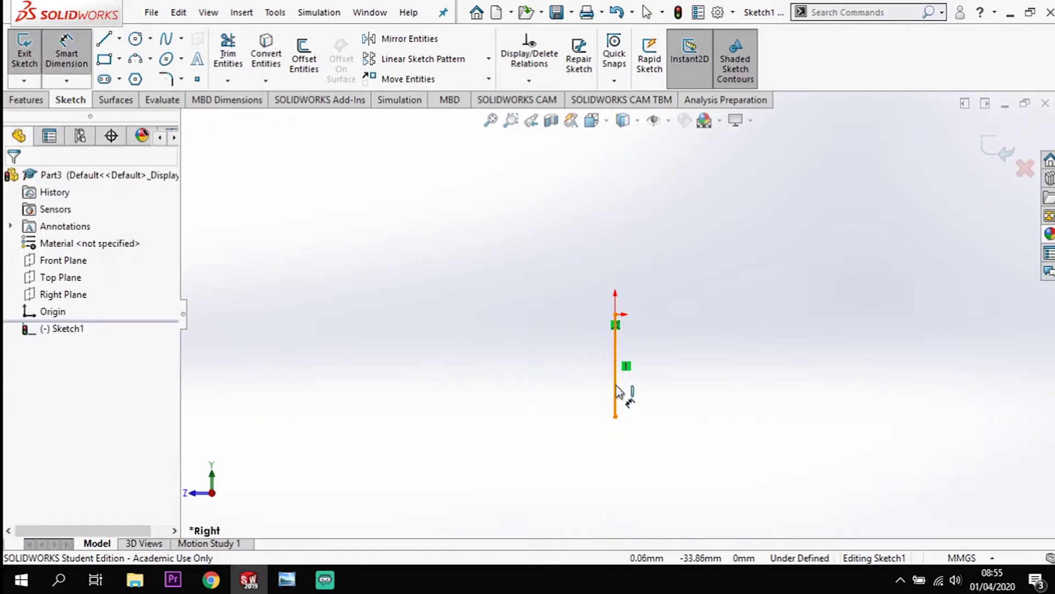
{"action": "left_click", "coordinate": [615, 384]}
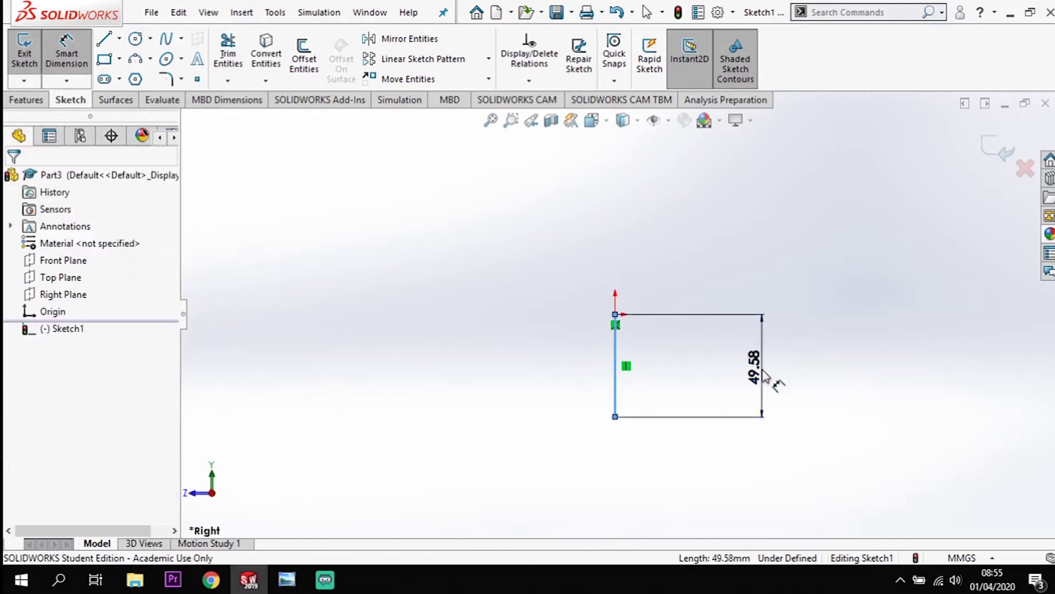
{"action": "left_click", "coordinate": [768, 379]}
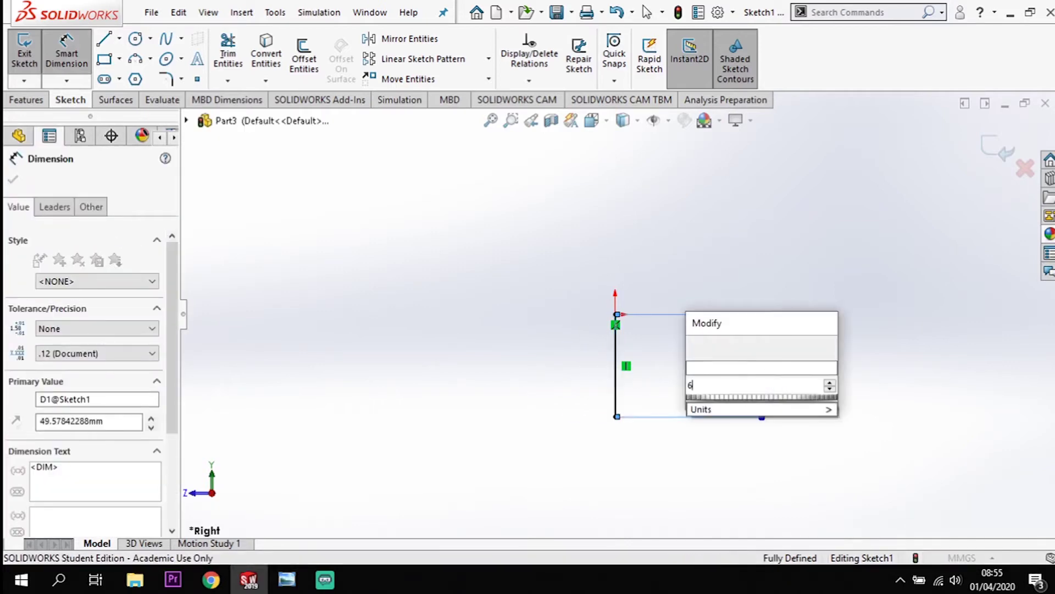
{"action": "type", "text": "64"}
{"action": "key", "text": "Return"}
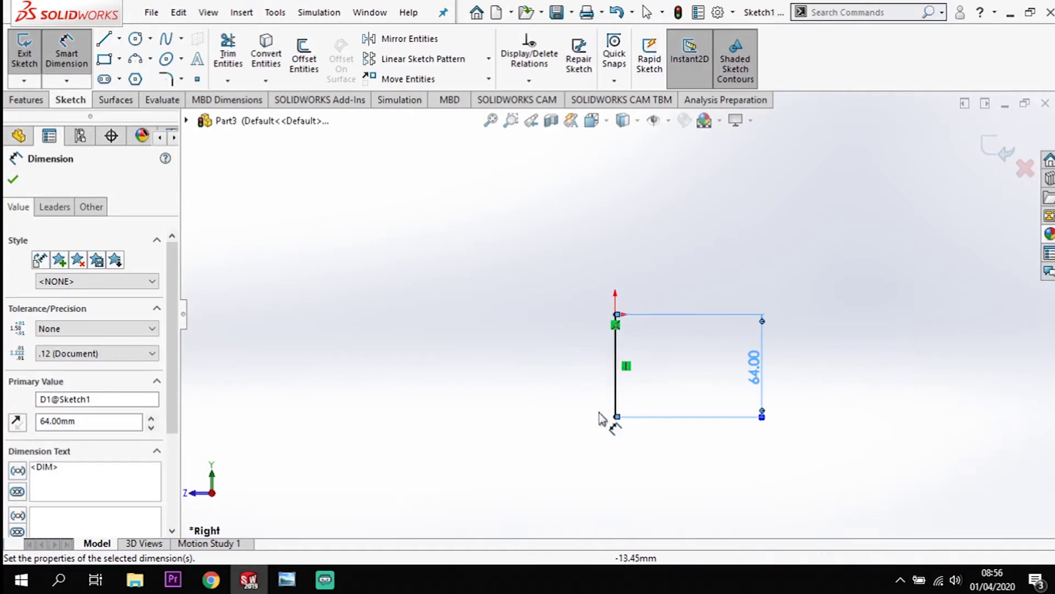
Set up a boss extrusion of the line sketch with the Mid Plane end condition and a depth of 96 mm.
{"action": "left_click", "coordinate": [28, 101]}
{"action": "left_click", "coordinate": [31, 55]}
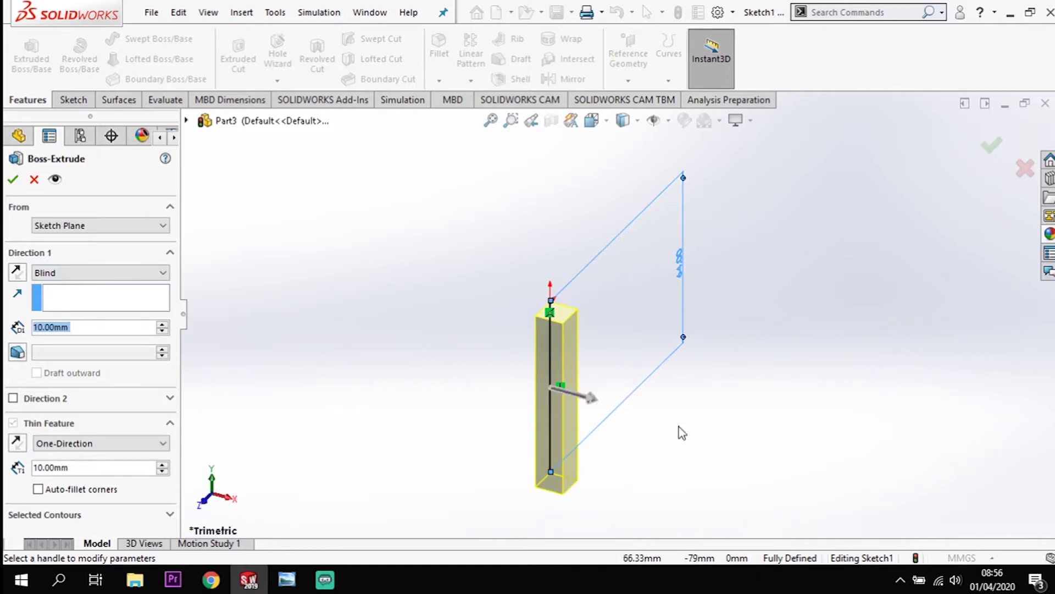
{"action": "left_click", "coordinate": [111, 275]}
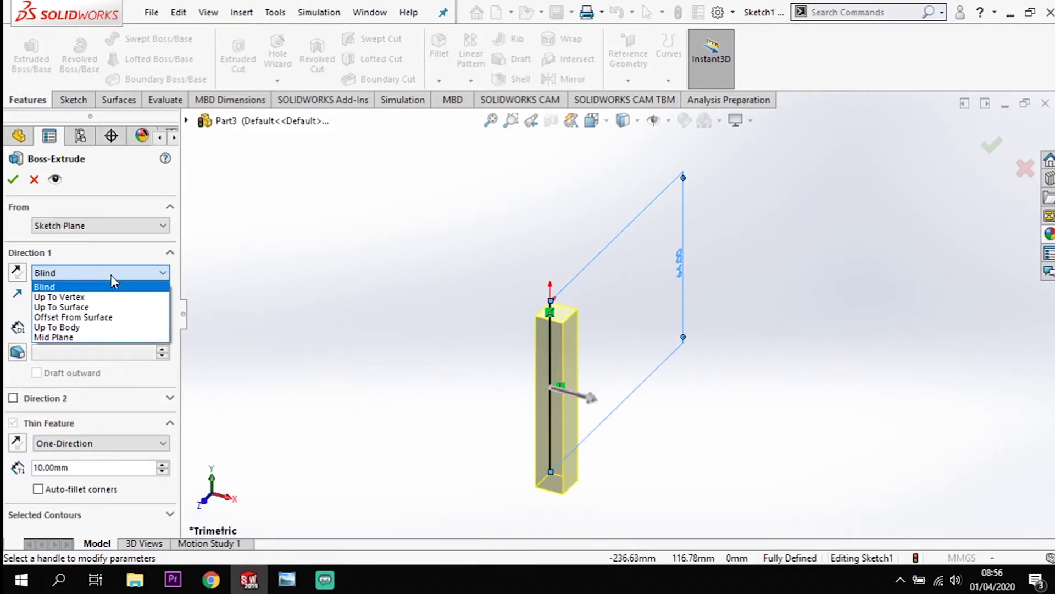
{"action": "left_click", "coordinate": [88, 337]}
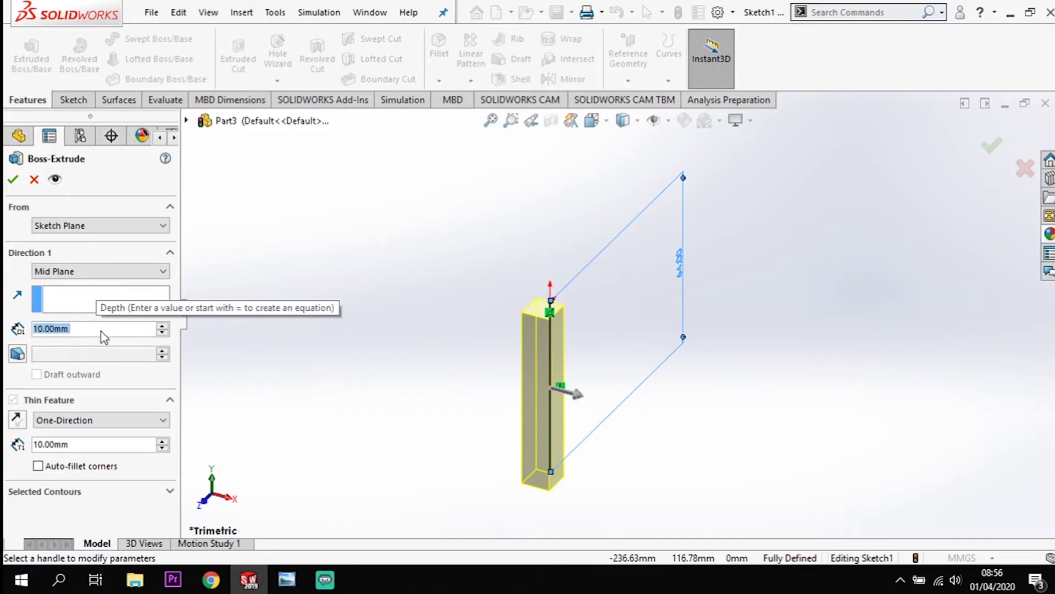
{"action": "type", "text": "96"}
{"action": "key", "text": "Return"}
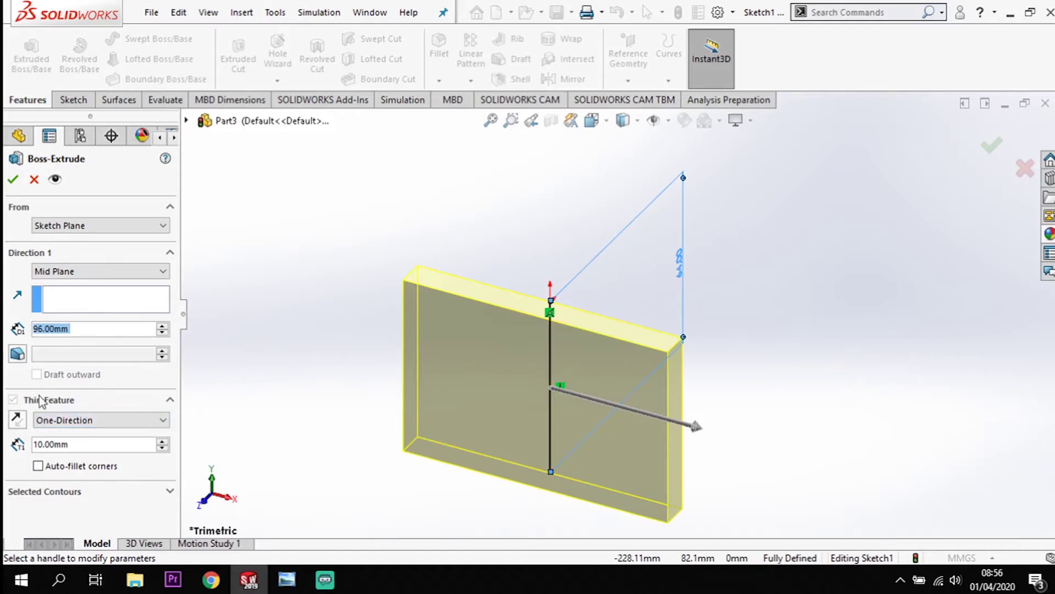
Reverse the thin feature's direction, set its thickness to 20 mm and complete the extrusion.
{"action": "left_click", "coordinate": [20, 423]}
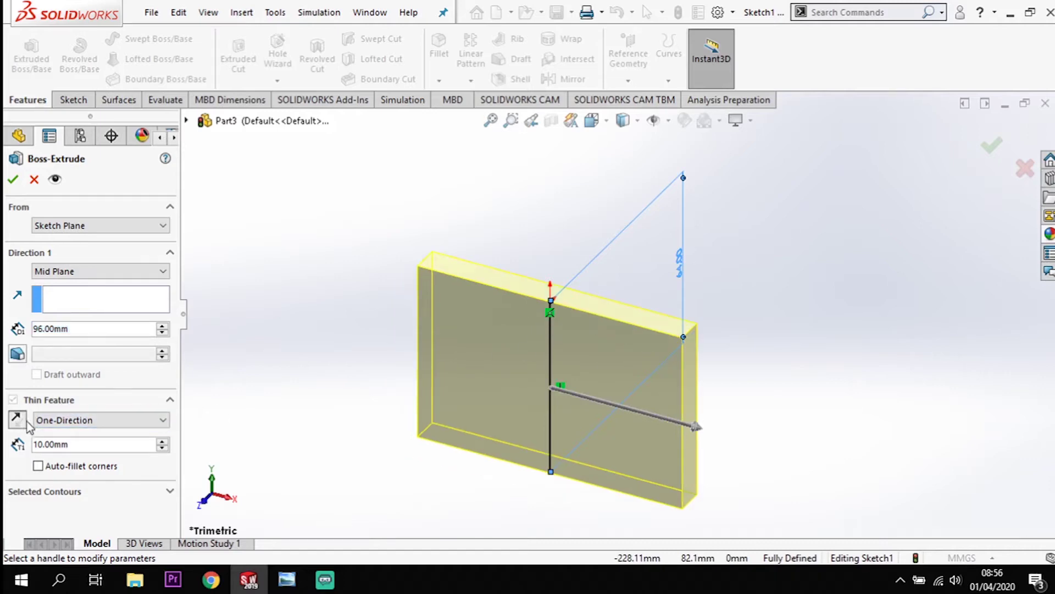
{"action": "double_click", "coordinate": [80, 447]}
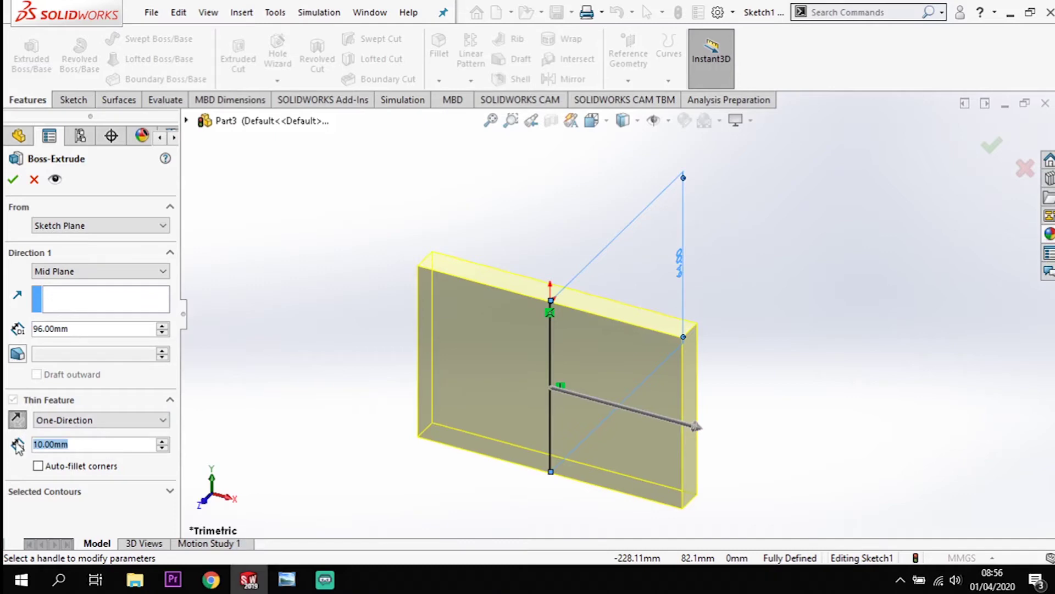
{"action": "type", "text": "20"}
{"action": "key", "text": "Return"}
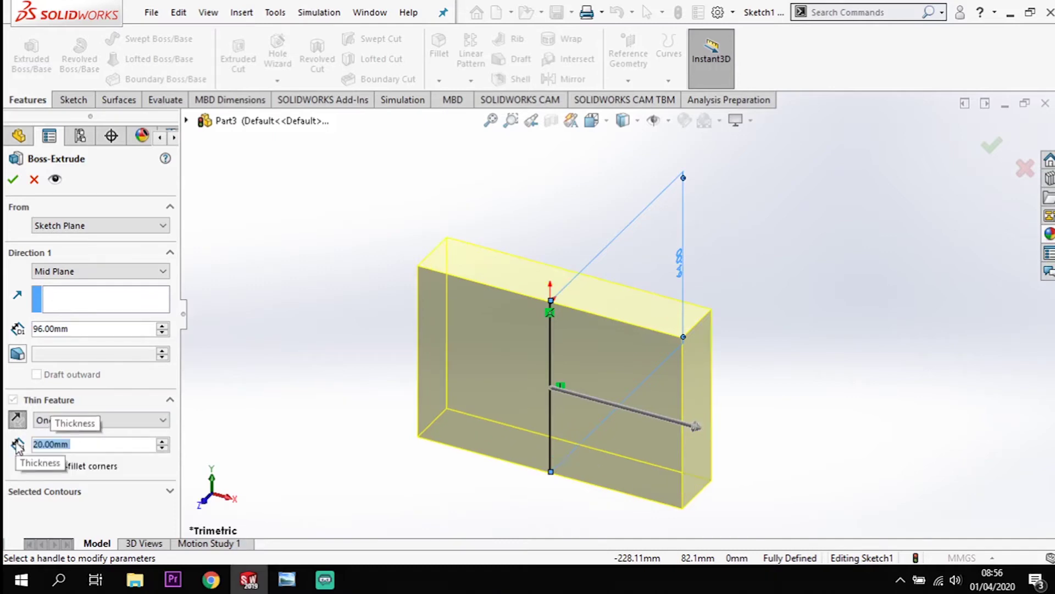
{"action": "middle_click_drag", "start_coordinate": [779, 417], "coordinate": [731, 393]}
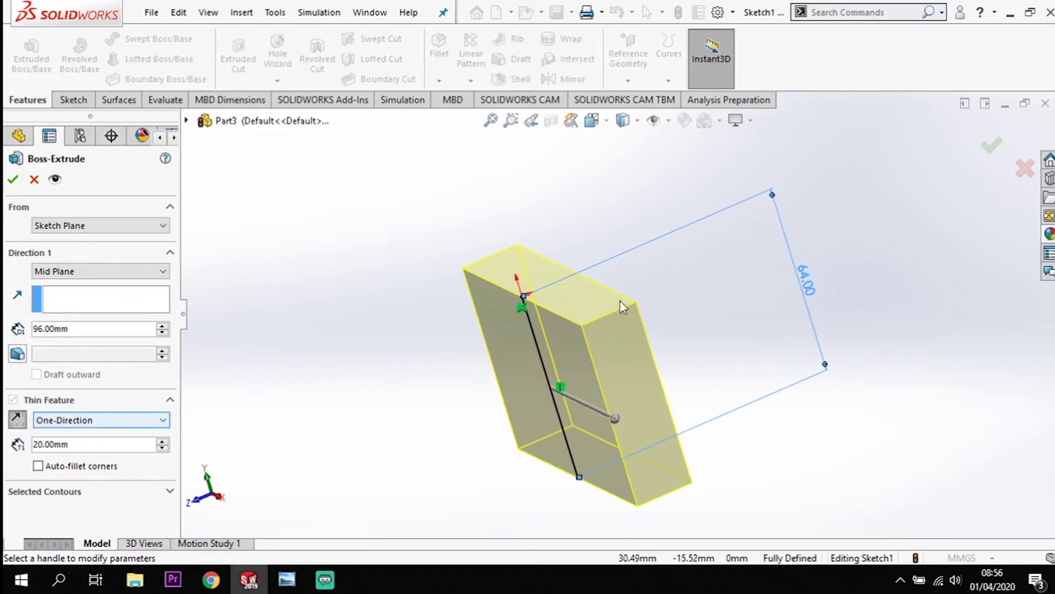
{"action": "left_click", "coordinate": [13, 180]}
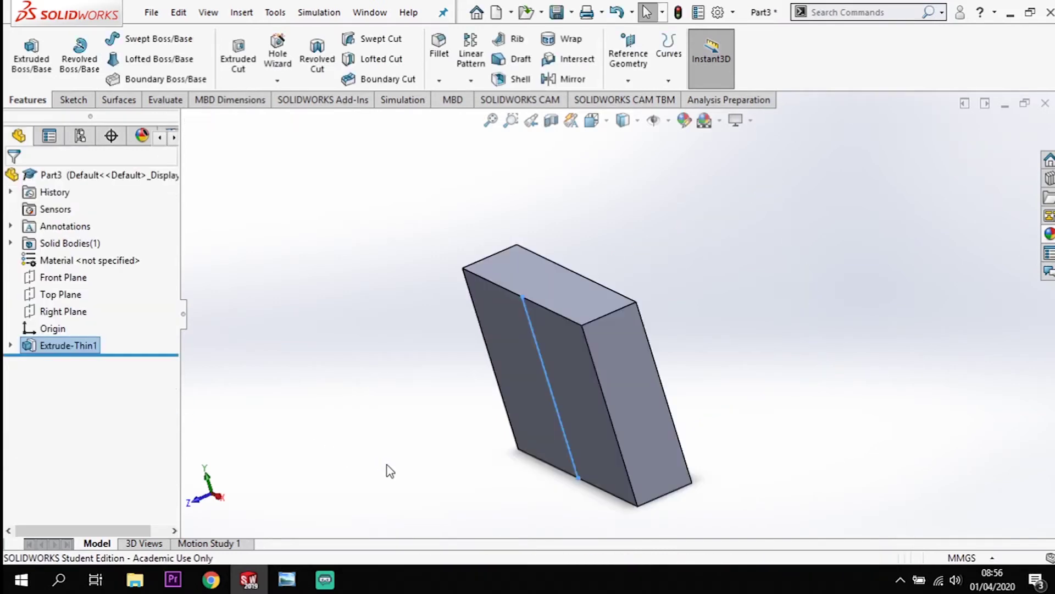
{"action": "left_click", "coordinate": [407, 454]}
Open a new sketch on the Right Plane and view the plane face-on.
{"action": "mouse_move", "coordinate": [467, 426]}
{"action": "middle_mouse_down"}
{"action": "mouse_move", "coordinate": [495, 464]}
{"action": "mouse_move", "coordinate": [469, 420]}
{"action": "middle_mouse_up"}
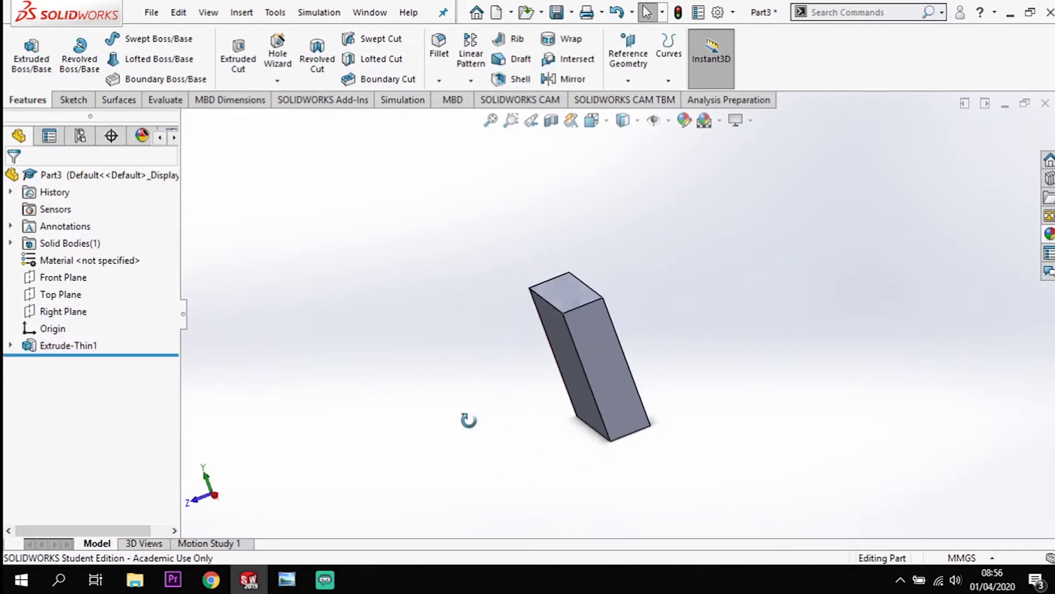
{"action": "left_click", "coordinate": [75, 316]}
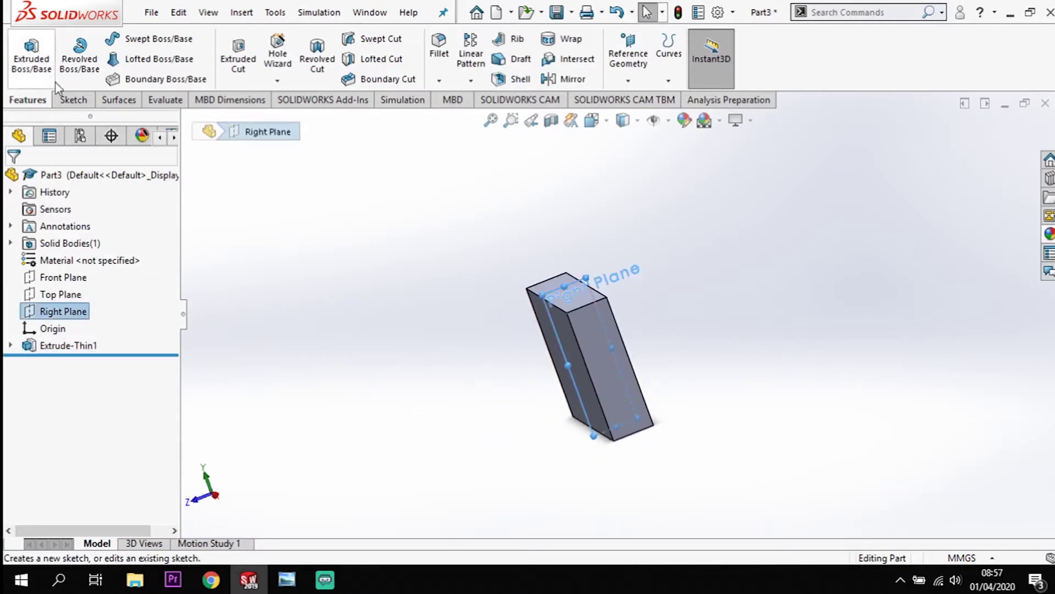
{"action": "left_click", "coordinate": [73, 99]}
{"action": "left_click", "coordinate": [24, 55]}
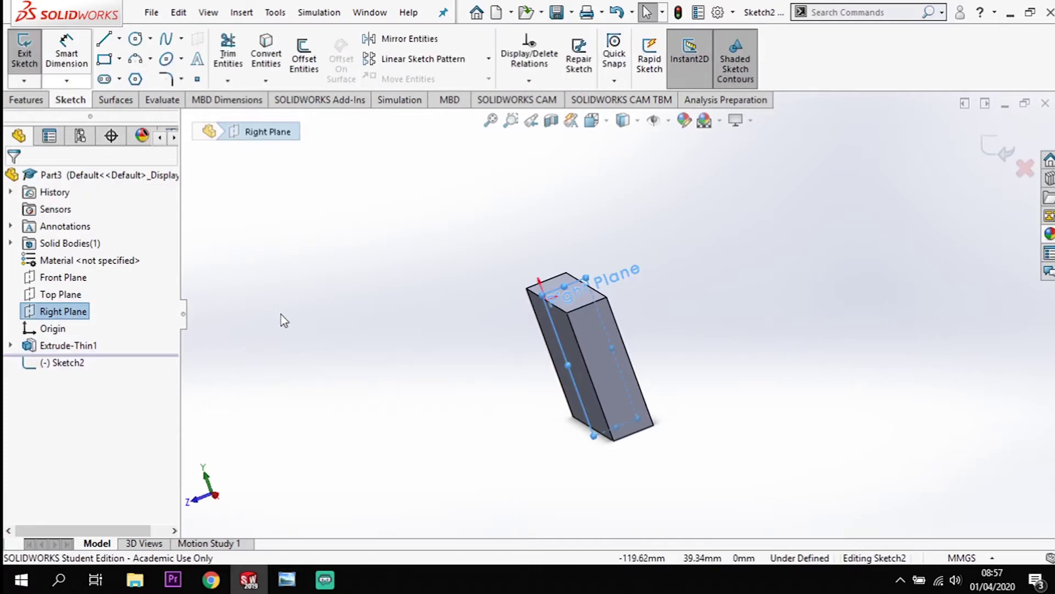
{"action": "key", "text": "space"}
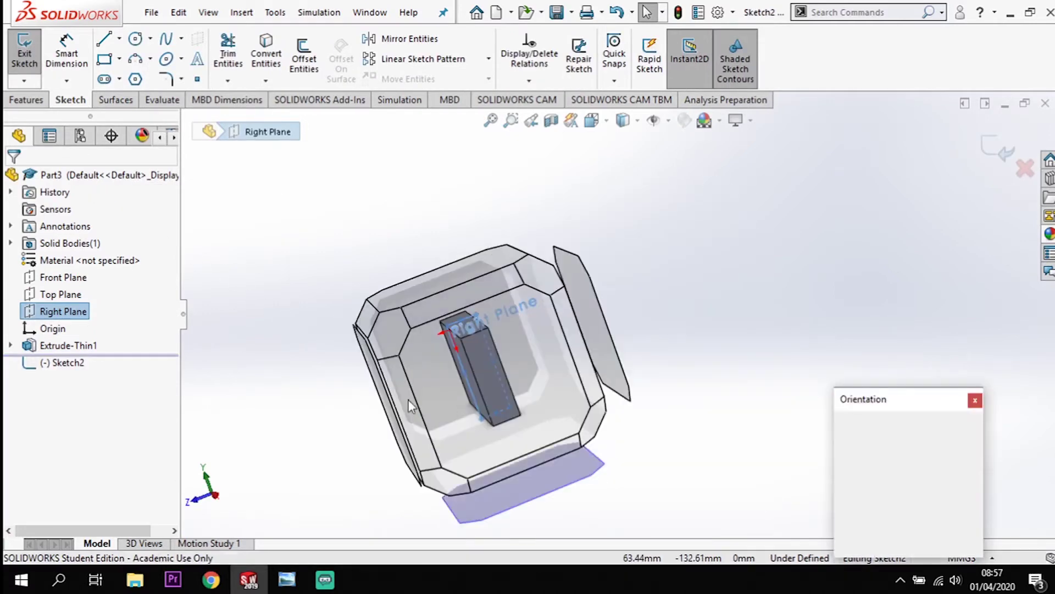
{"action": "key", "text": "Escape"}
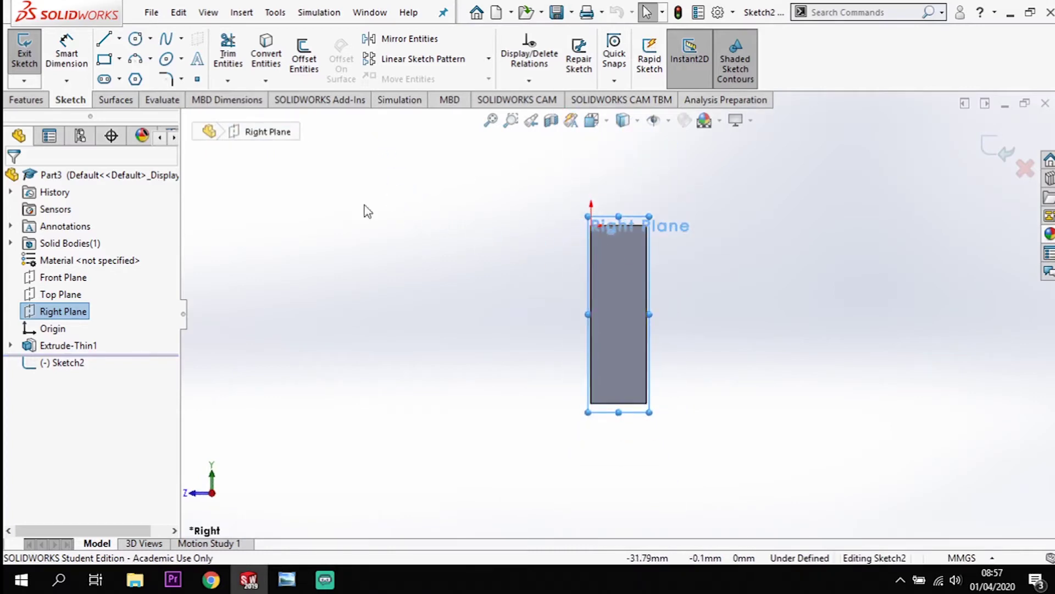
{"action": "key", "text": "z"}
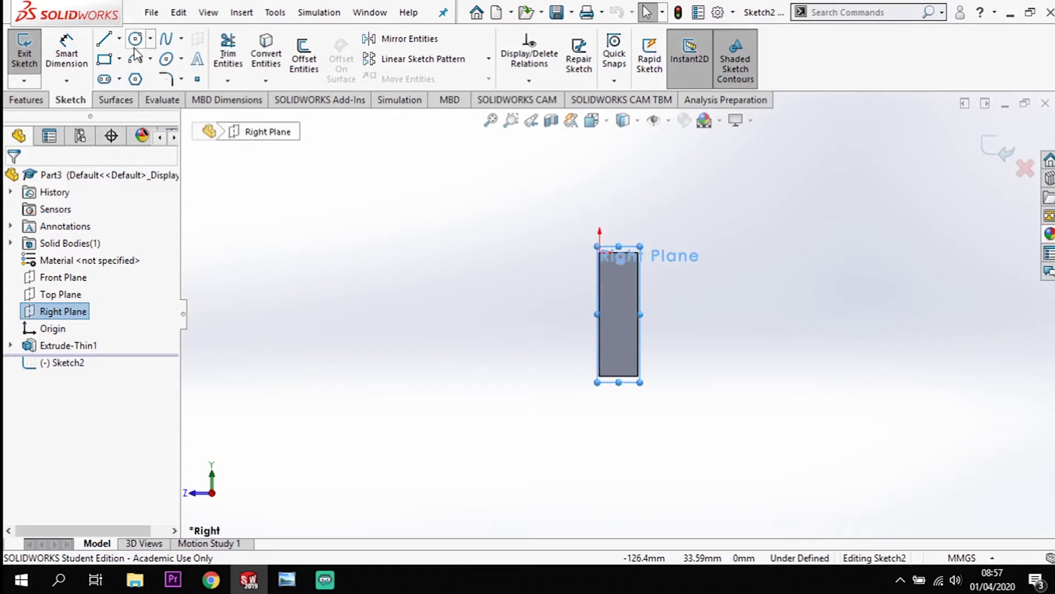
Draw a horizontal line about 47 mm long from the origin away from the block, continued by a line sloping up and outward.
{"action": "left_click", "coordinate": [105, 39]}
{"action": "scroll", "coordinate": [601, 269], "scroll_direction": "down", "scroll_amount": 2}
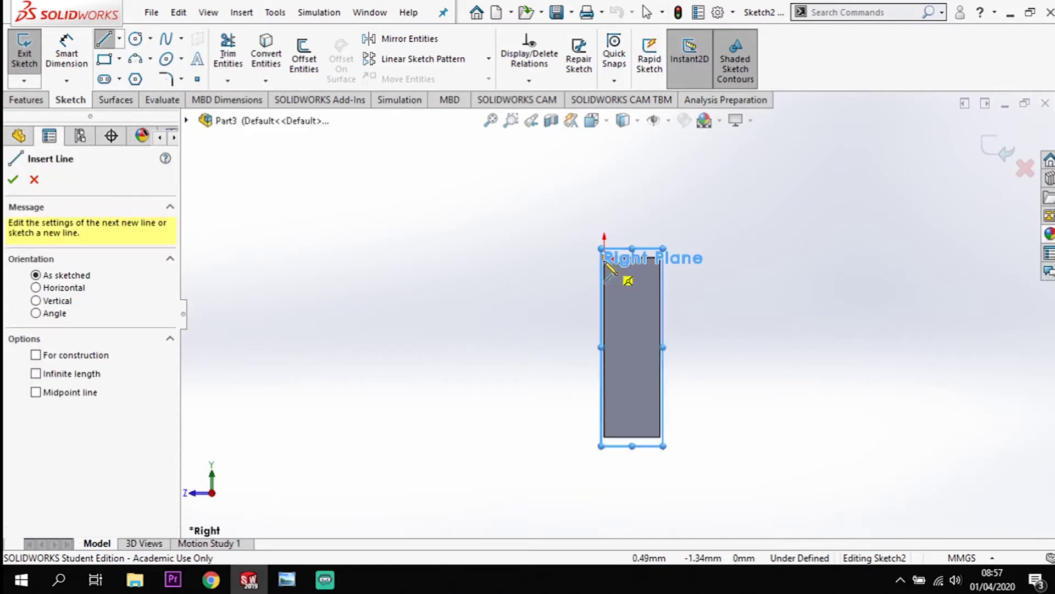
{"action": "left_click", "coordinate": [605, 257]}
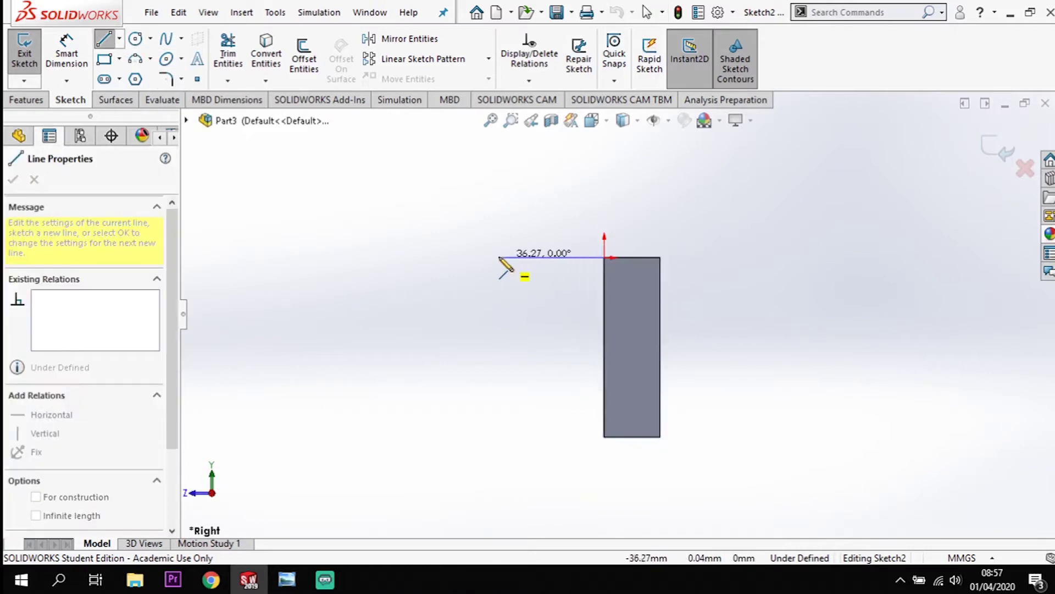
{"action": "left_click", "coordinate": [472, 257]}
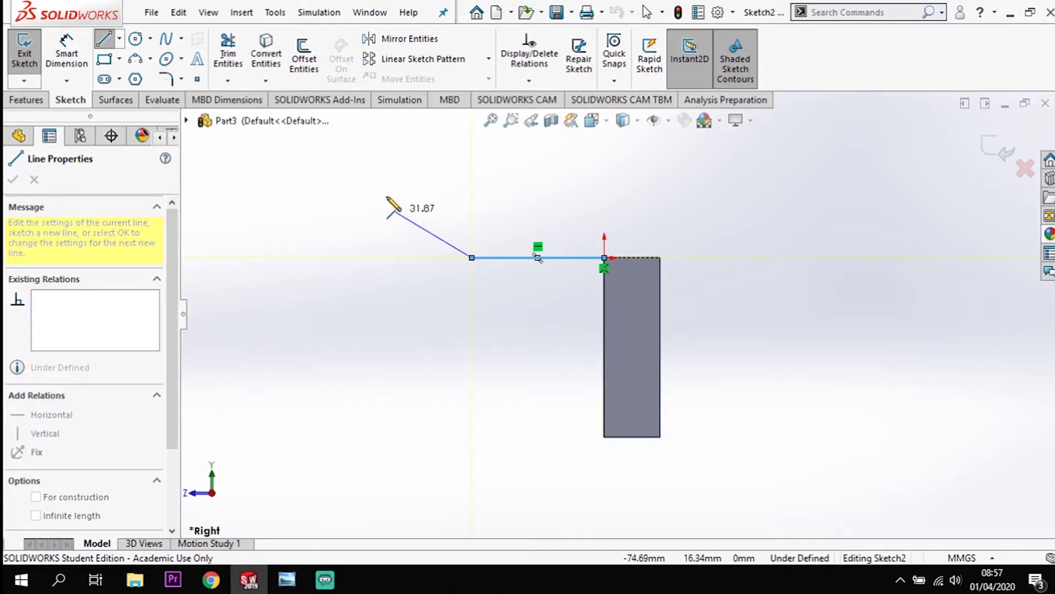
{"action": "left_click", "coordinate": [376, 163]}
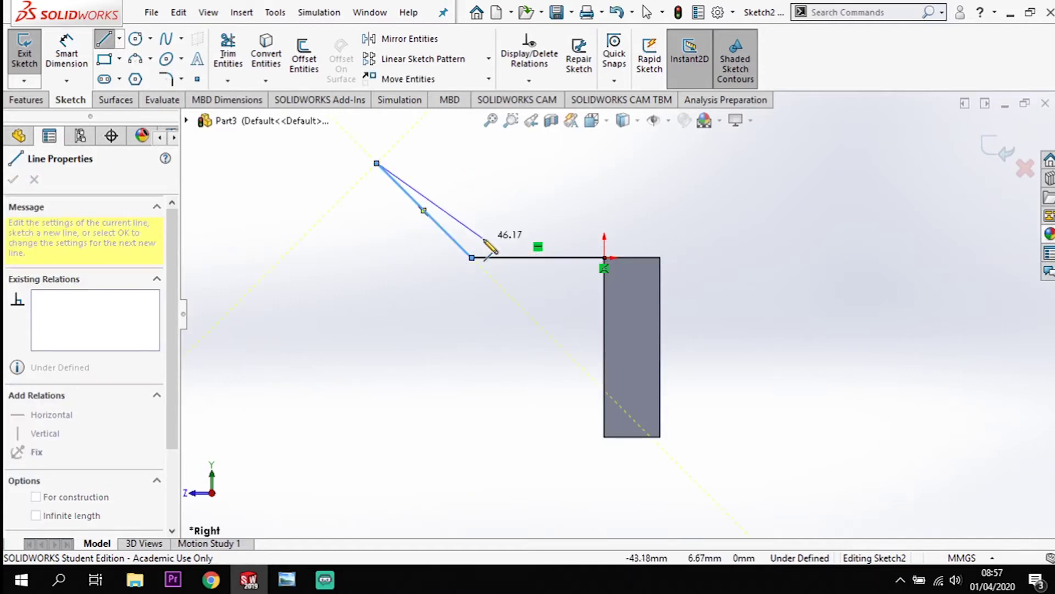
{"action": "key", "text": "Escape"}
{"action": "key", "text": "Escape"}
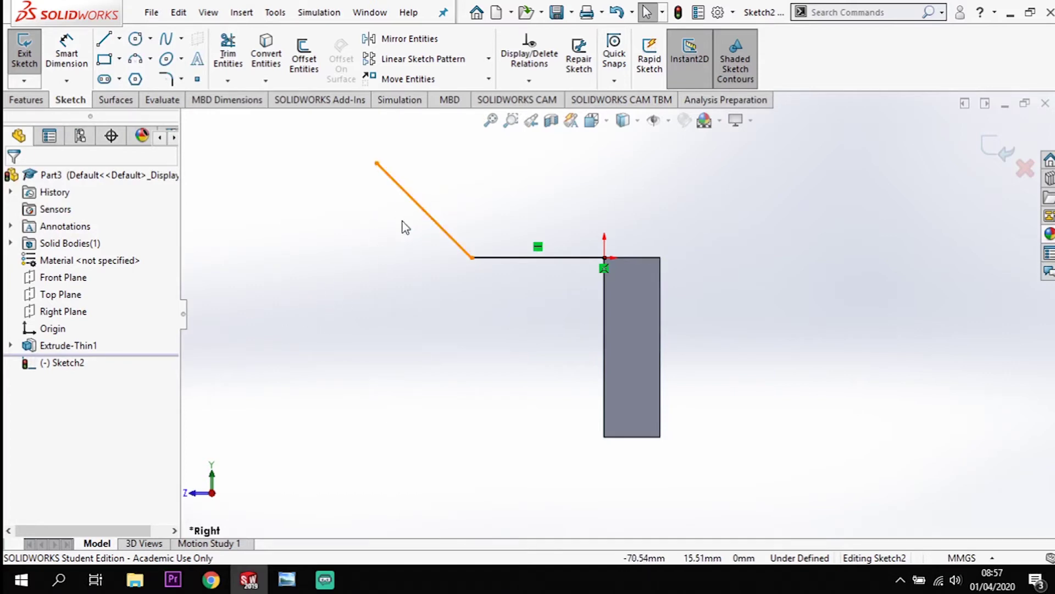
Draw a construction line about 32 mm long from the sloping line's midpoint, perpendicular to it and running down and outward.
{"action": "left_click", "coordinate": [119, 39]}
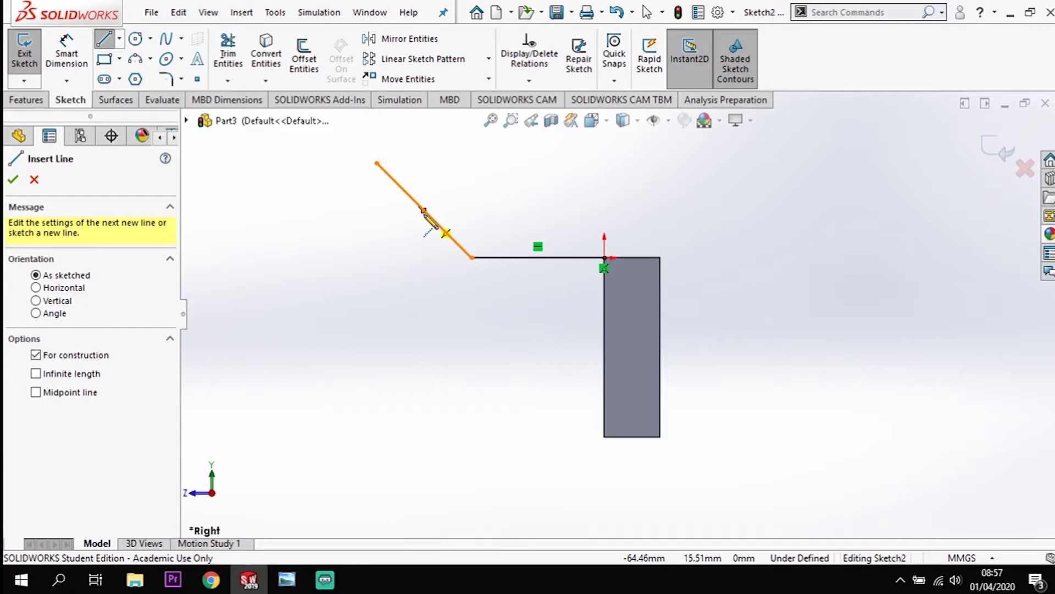
{"action": "left_click", "coordinate": [424, 211]}
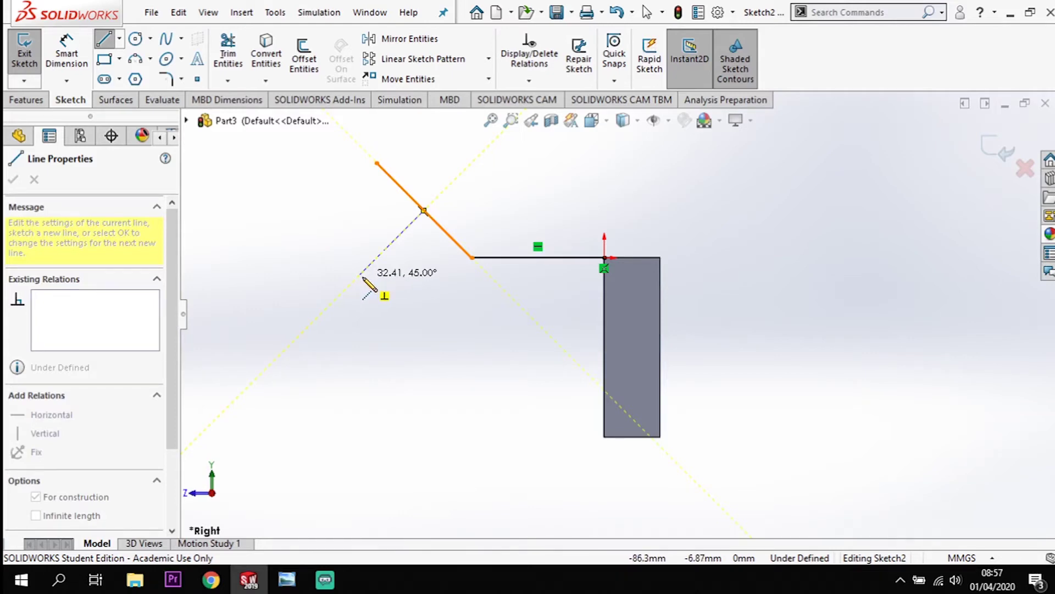
{"action": "left_click", "coordinate": [361, 275]}
{"action": "key", "text": "Escape"}
{"action": "key", "text": "Escape"}
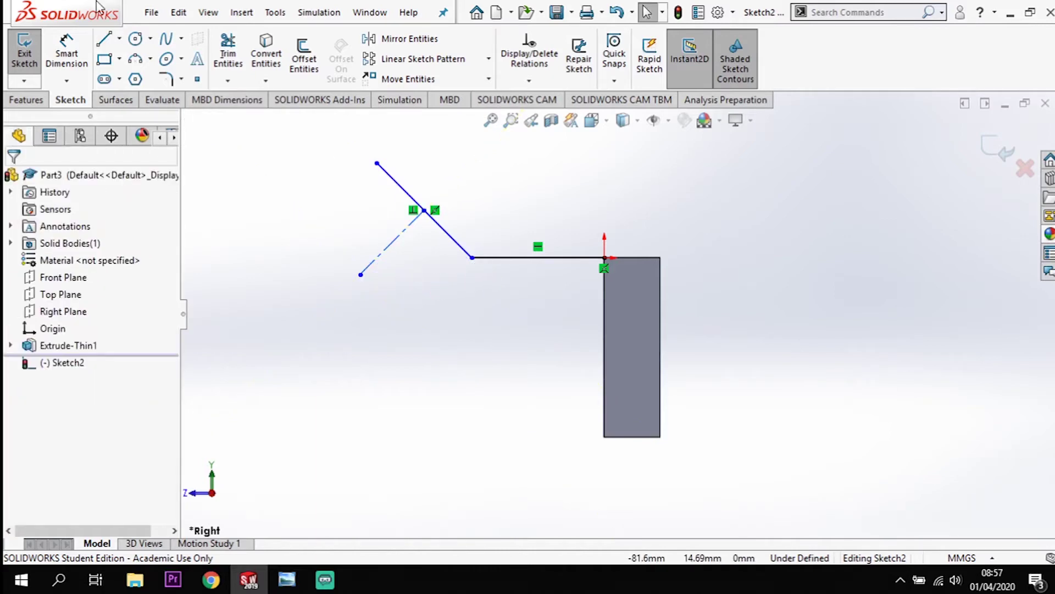
Dimension the angle between the construction line and the horizontal line as 45 degrees.
{"action": "left_click", "coordinate": [66, 53]}
{"action": "left_click", "coordinate": [405, 241]}
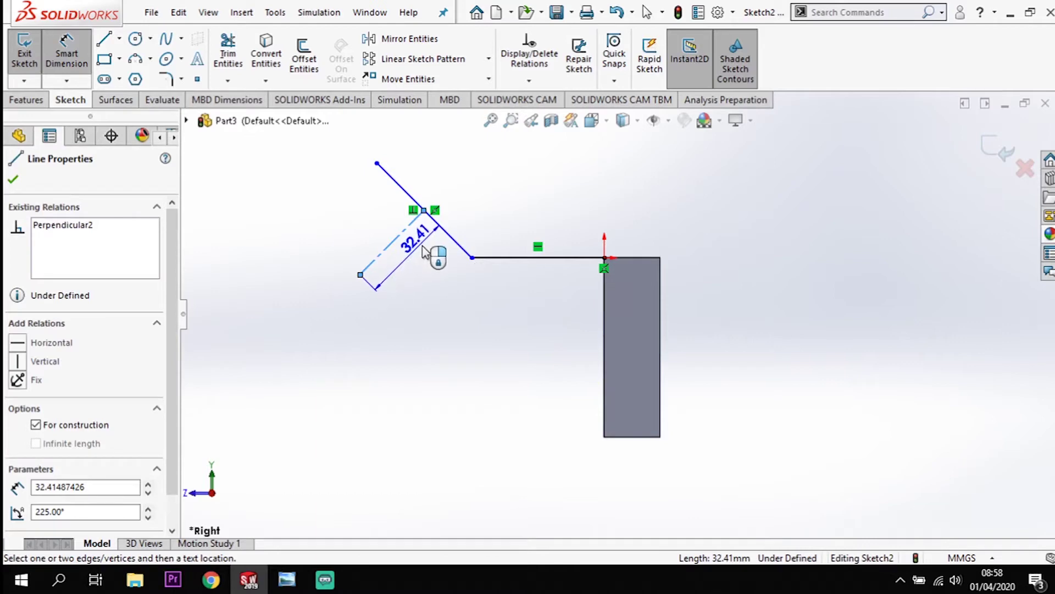
{"action": "key", "text": "Escape"}
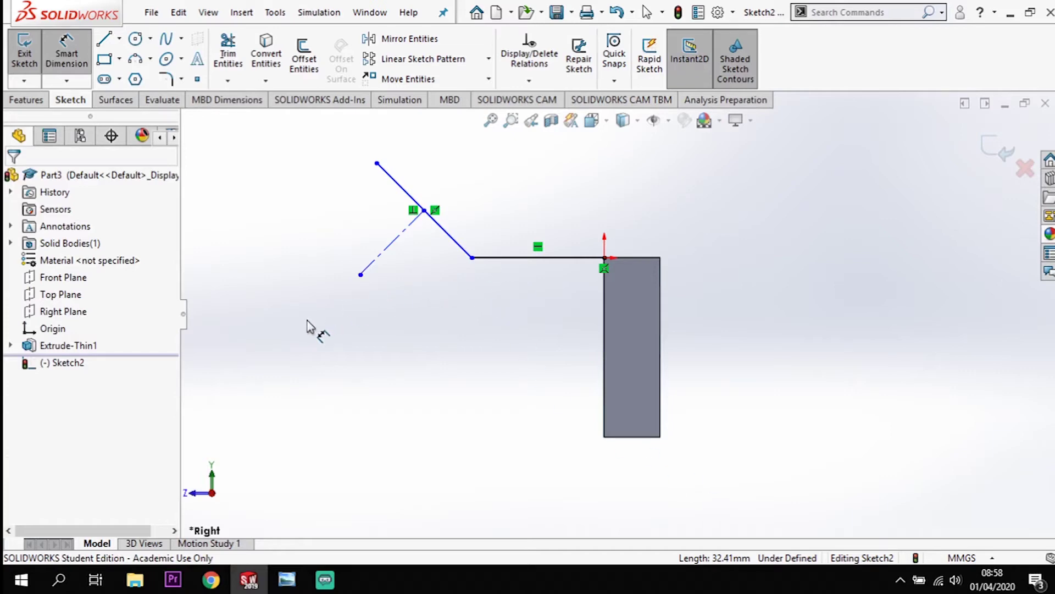
{"action": "left_click", "coordinate": [391, 251]}
{"action": "left_click", "coordinate": [545, 258]}
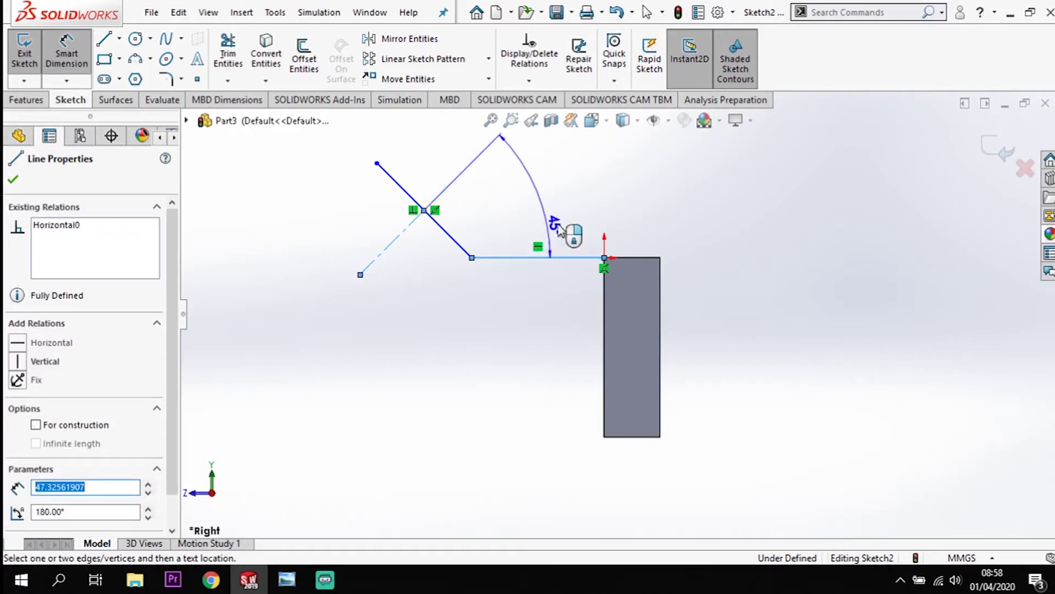
{"action": "left_click", "coordinate": [589, 202]}
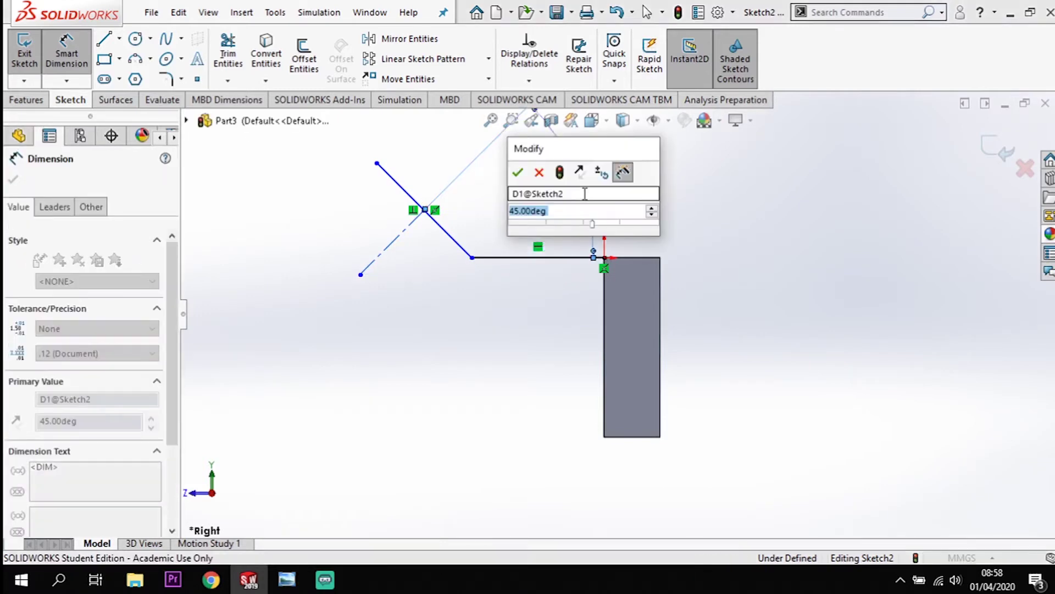
{"action": "left_click", "coordinate": [518, 173]}
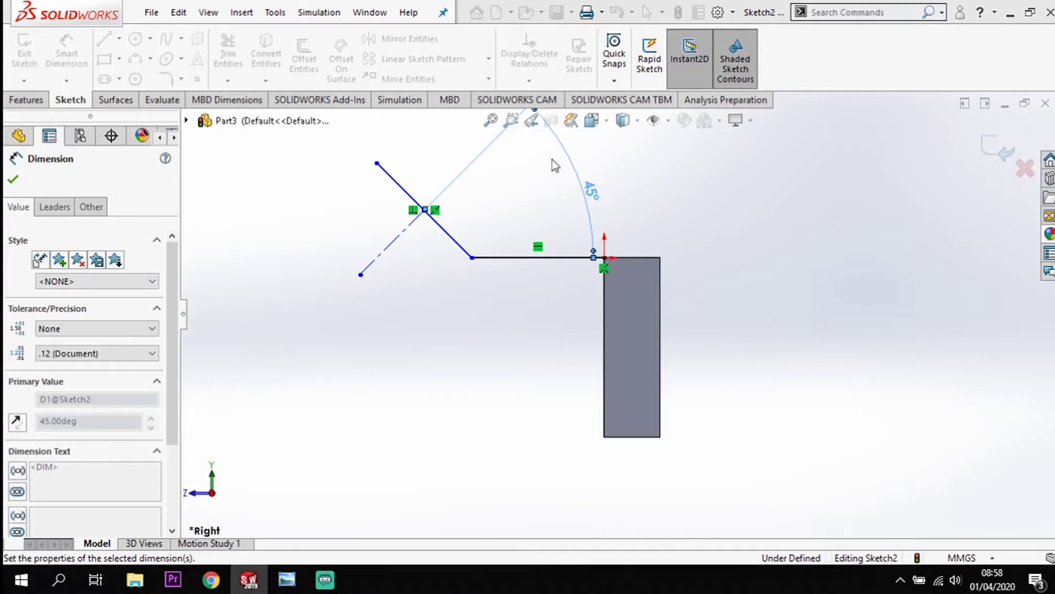
Dimension the vertical distance from the block's lower edge to the construction line's lower endpoint as 64 mm.
{"action": "scroll", "coordinate": [525, 302], "scroll_direction": "up", "scroll_amount": 2}
{"action": "scroll", "coordinate": [523, 297], "scroll_direction": "down", "scroll_amount": 1}
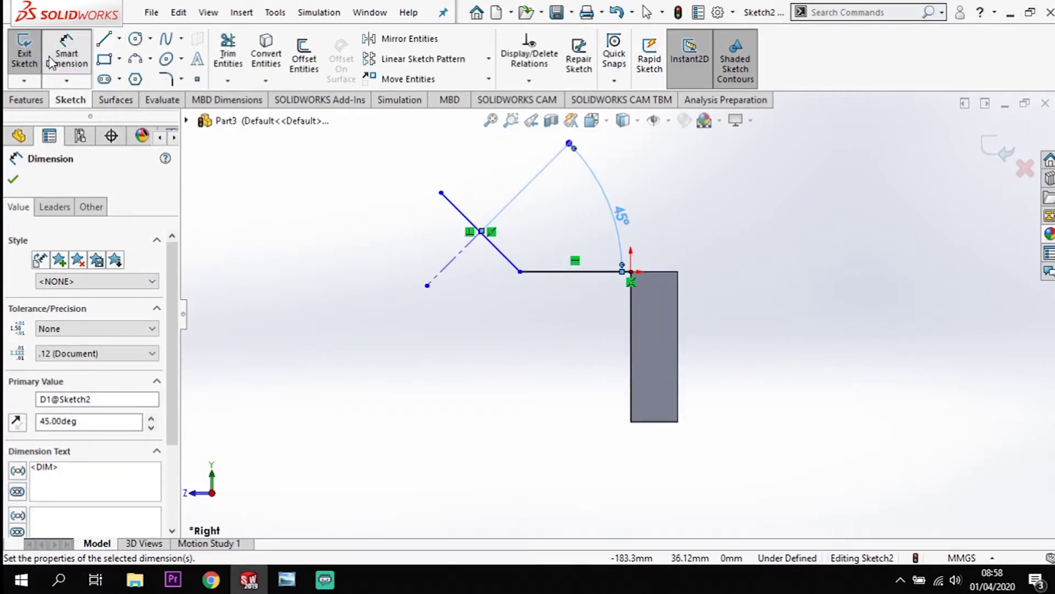
{"action": "left_click", "coordinate": [66, 58]}
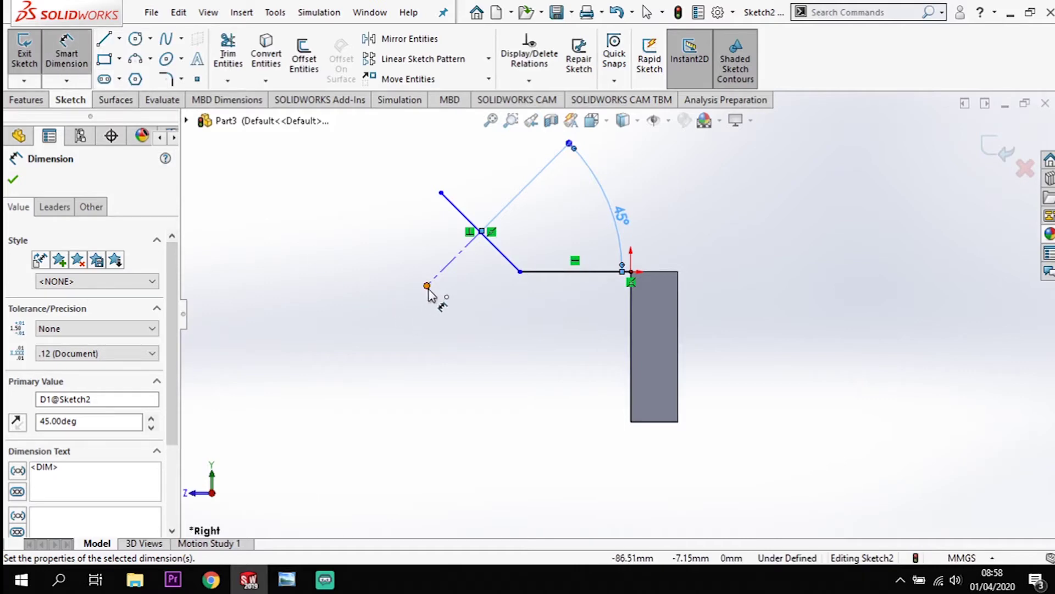
{"action": "left_click", "coordinate": [654, 422]}
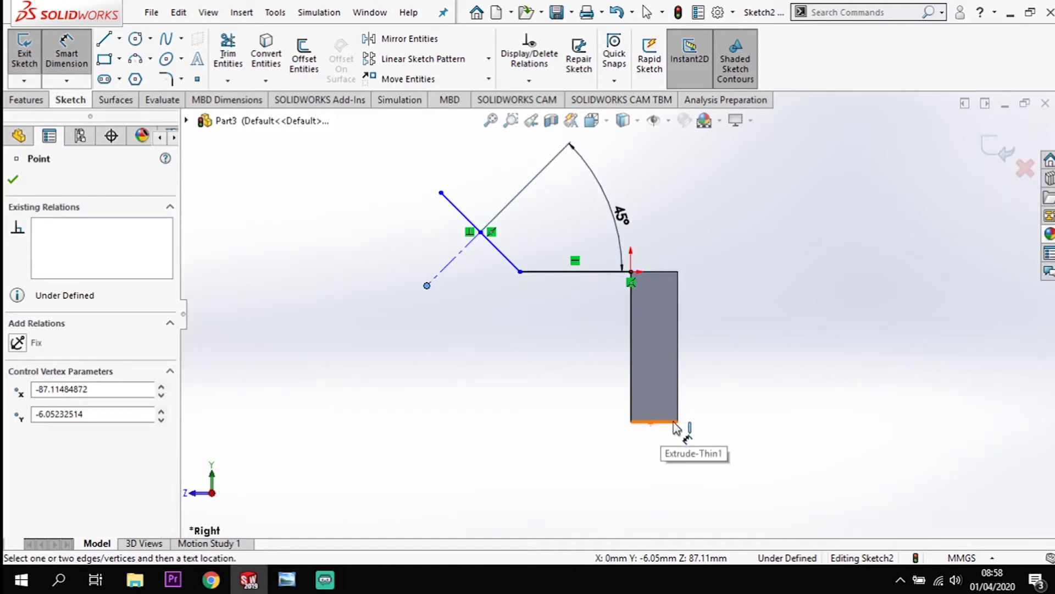
{"action": "left_click", "coordinate": [355, 372]}
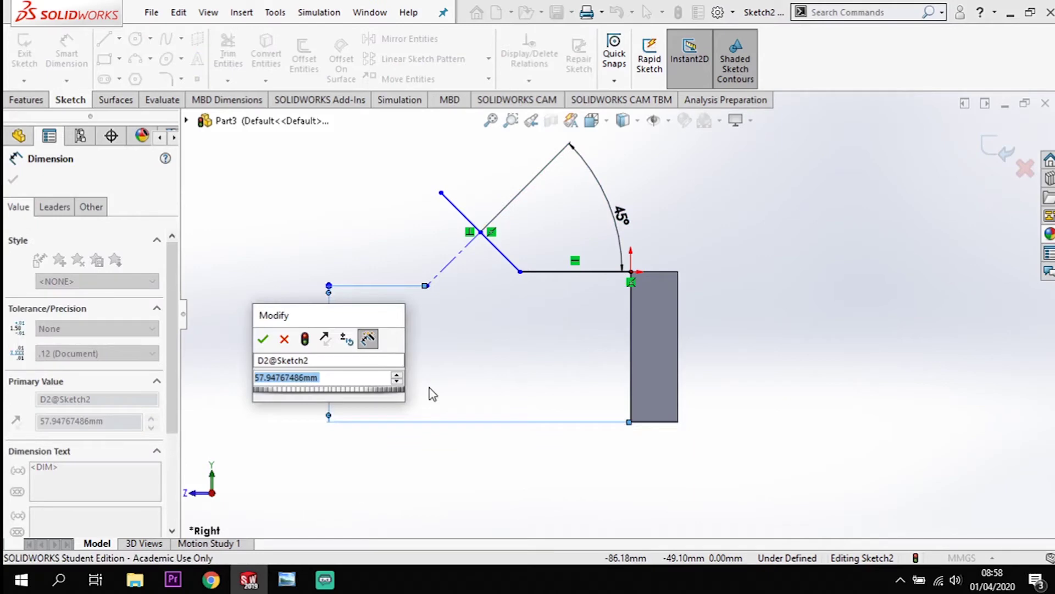
{"action": "type", "text": "64"}
{"action": "key", "text": "Return"}
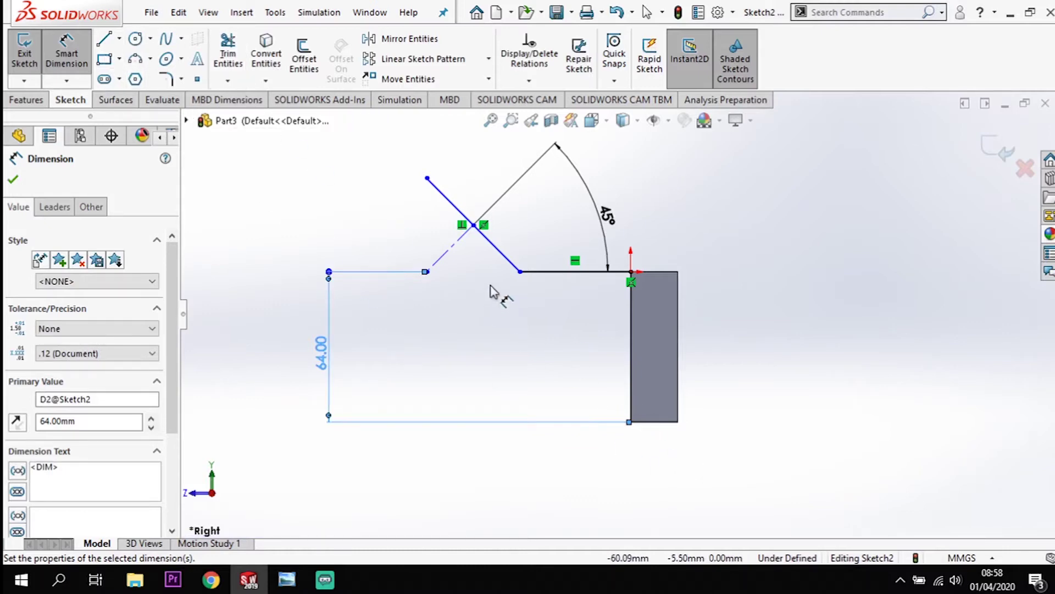
Dimension the horizontal distance from the block's outer vertical edge to the construction line's lower endpoint as 146 mm.
{"action": "left_click", "coordinate": [680, 411]}
{"action": "left_click", "coordinate": [429, 273]}
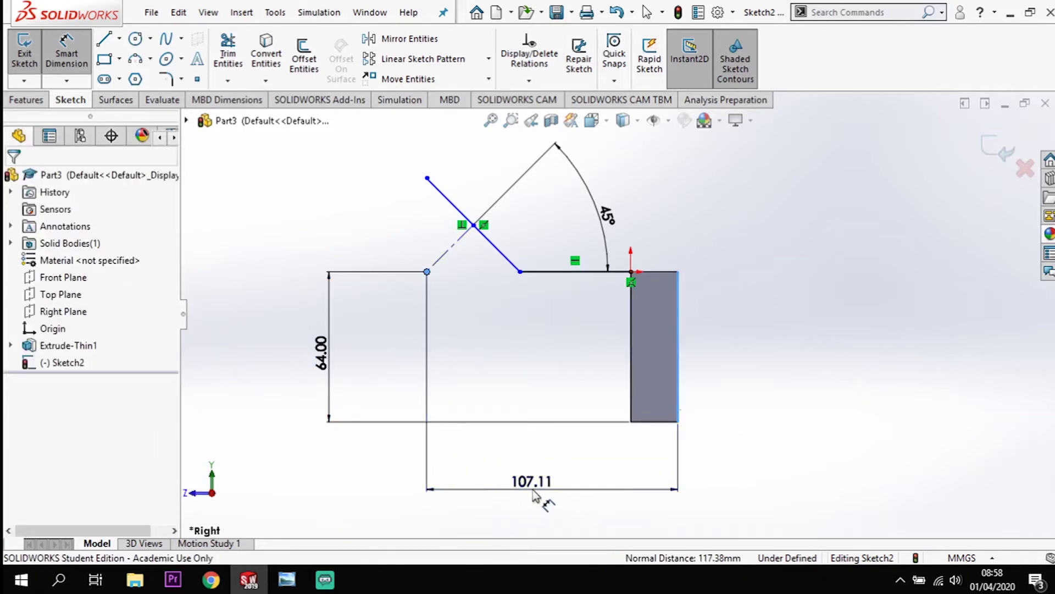
{"action": "left_click", "coordinate": [533, 494]}
{"action": "type", "text": "11"}
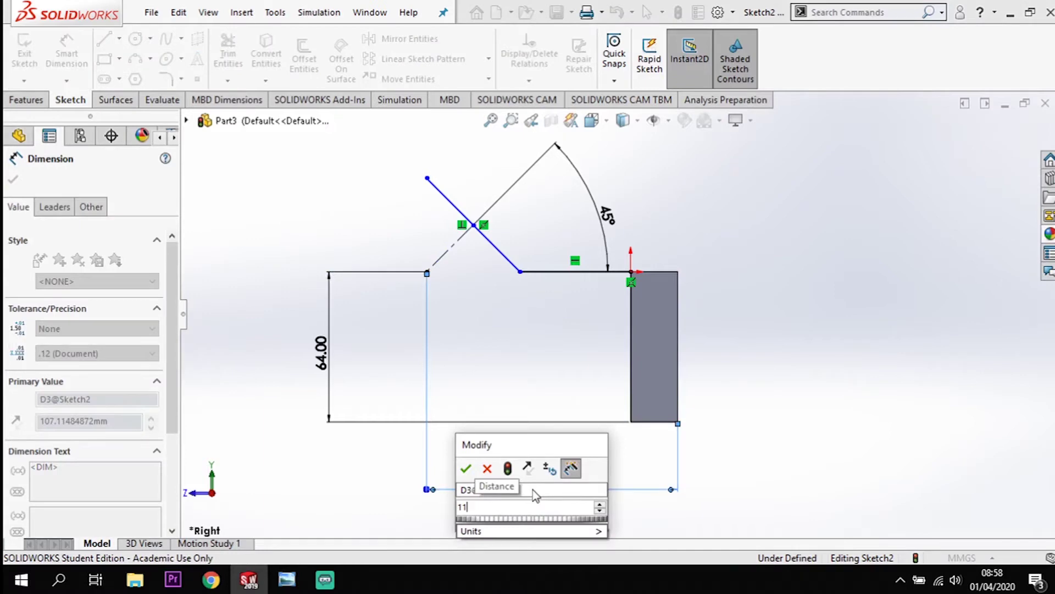
{"action": "key", "text": "BackSpace"}
{"action": "type", "text": "46"}
{"action": "key", "text": "Return"}
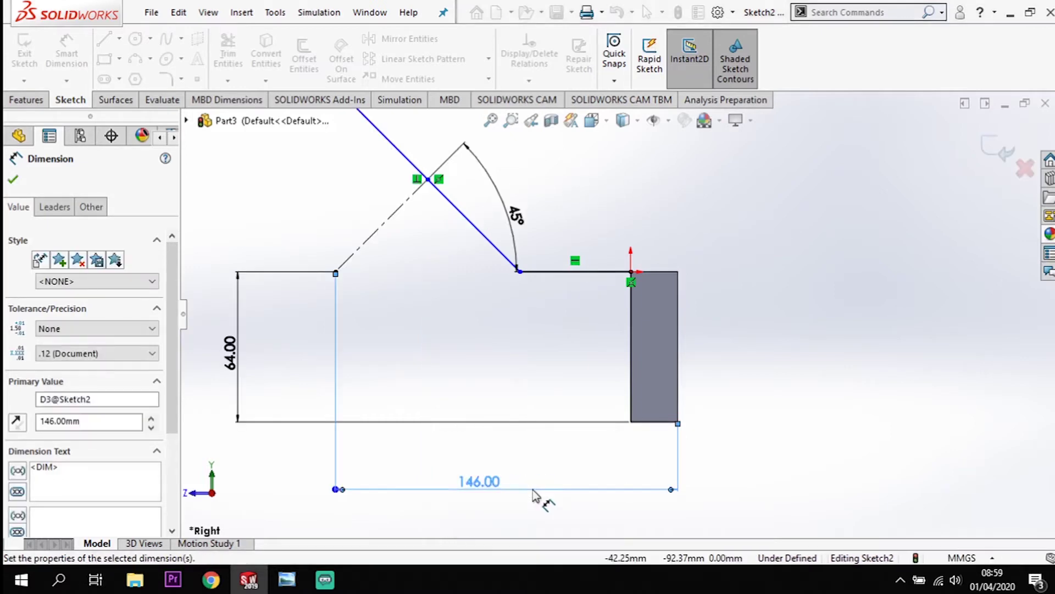
Delete the midpoint relation that ties the construction line's upper endpoint to the sloping line.
{"action": "scroll", "coordinate": [537, 334], "scroll_direction": "up", "scroll_amount": 2}
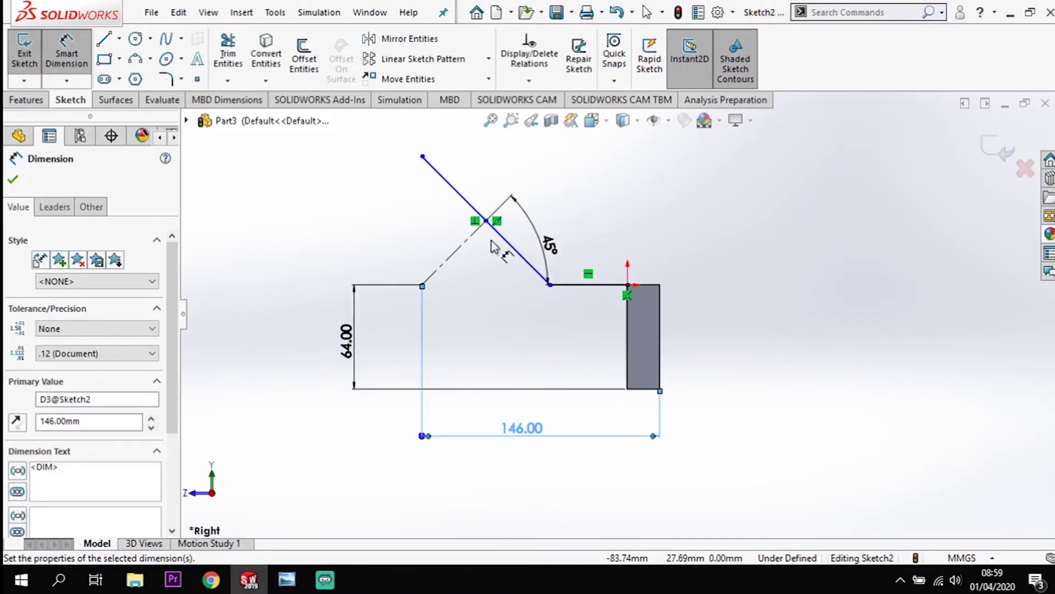
{"action": "scroll", "coordinate": [493, 246], "scroll_direction": "down", "scroll_amount": 2}
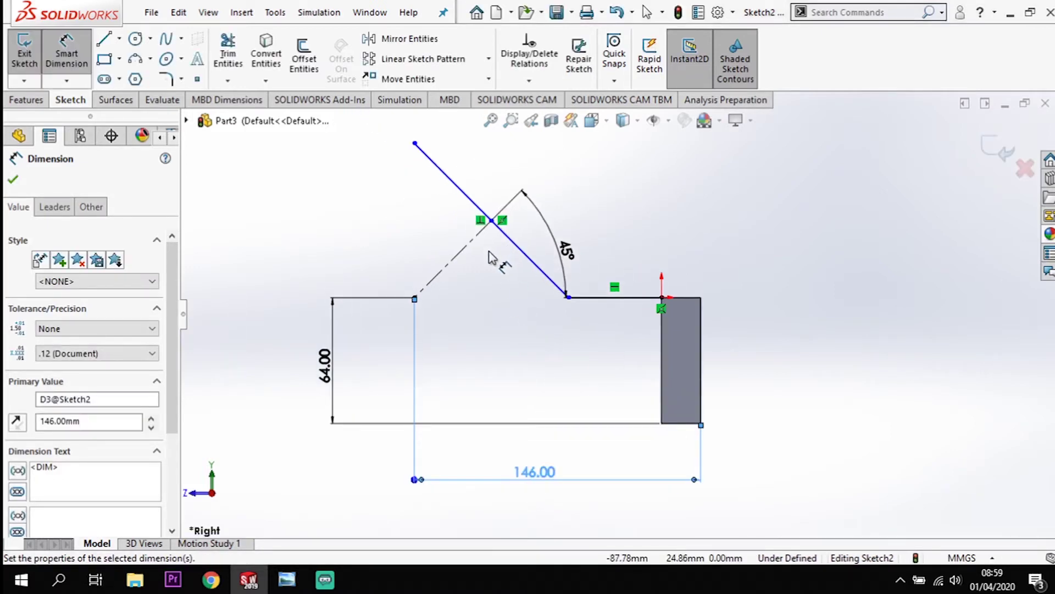
{"action": "key", "text": "Escape"}
{"action": "left_click", "coordinate": [507, 227]}
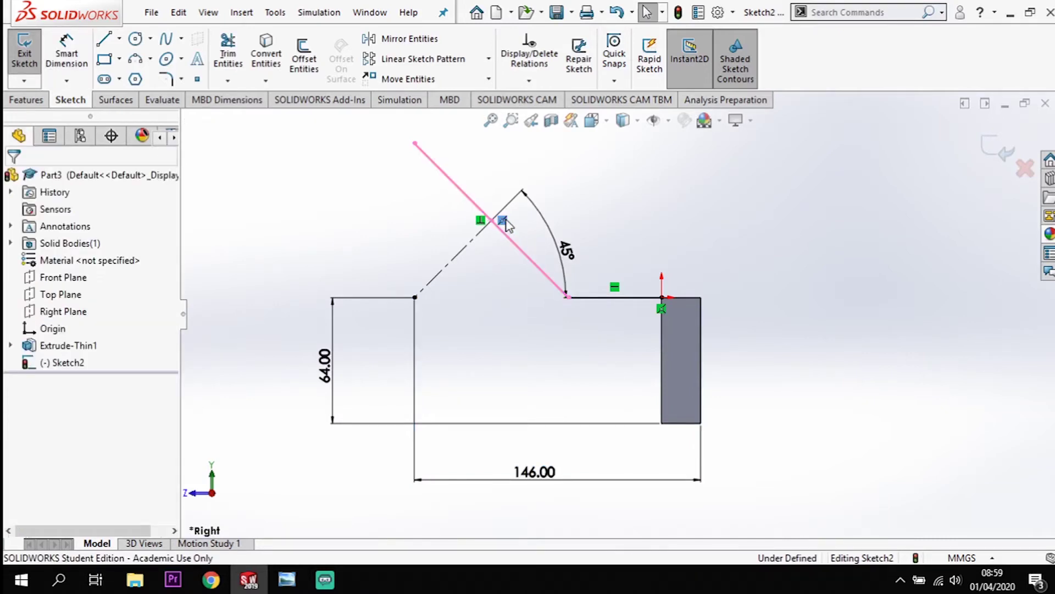
{"action": "key", "text": "Escape"}
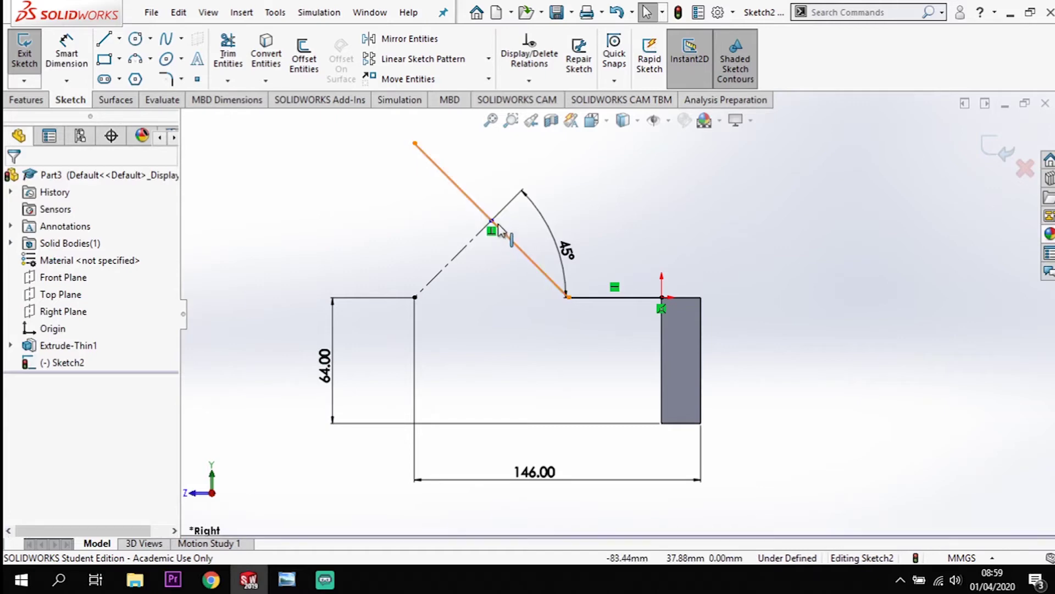
Pull the construction line's upper endpoint off the sloping line, back towards its lower end.
{"action": "left_click", "coordinate": [480, 208]}
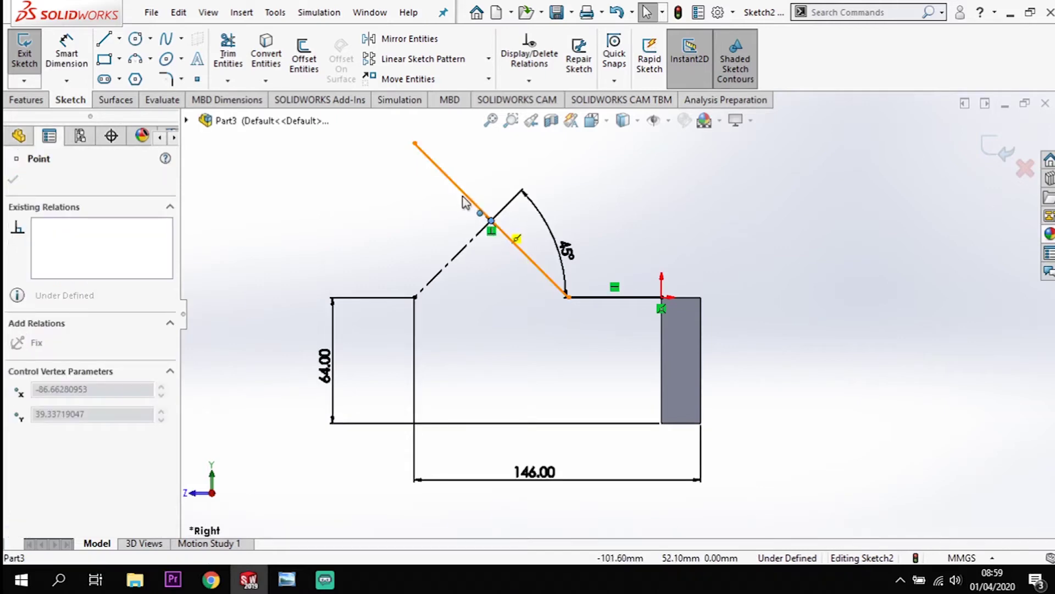
{"action": "left_click", "coordinate": [491, 212]}
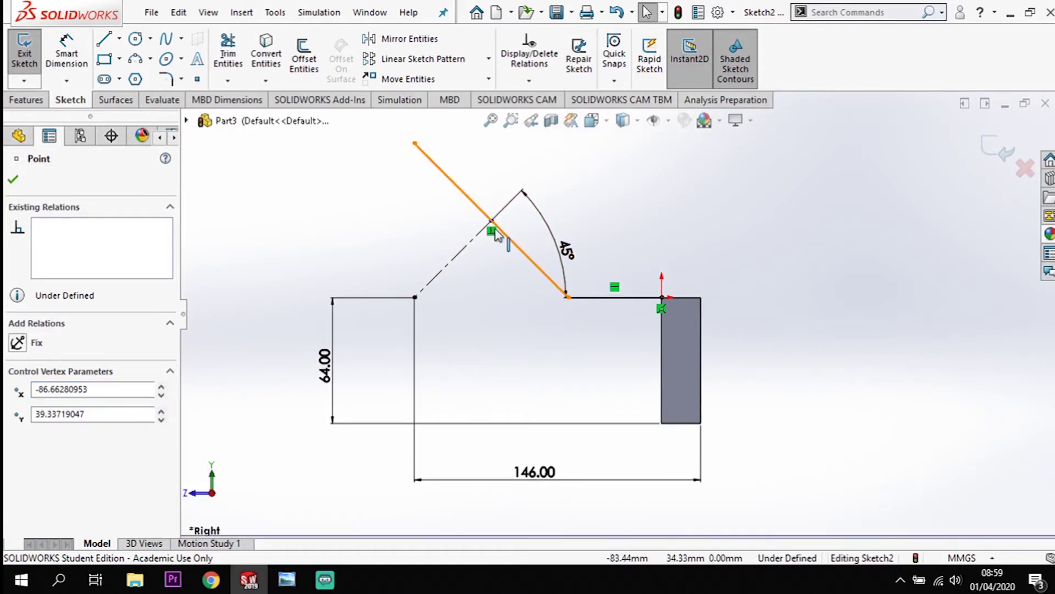
{"action": "left_click", "coordinate": [493, 228]}
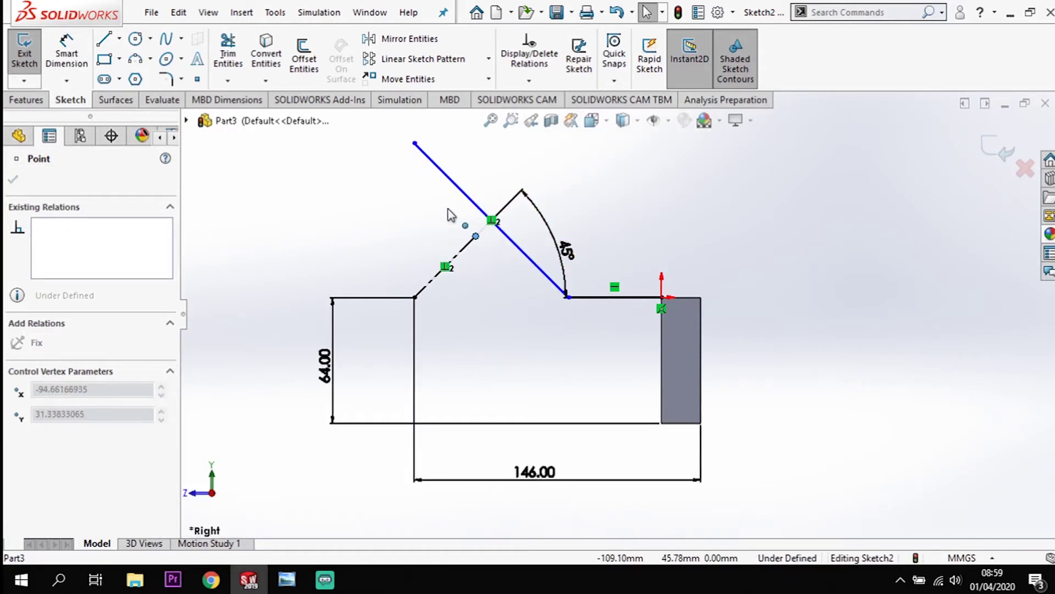
{"action": "left_click", "coordinate": [476, 236]}
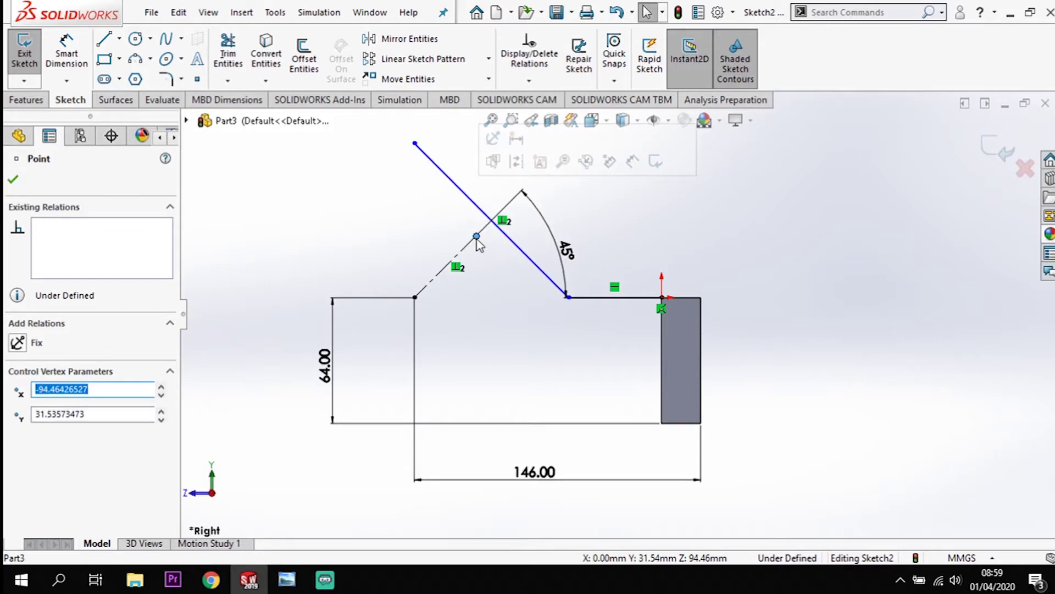
Shorten the sloping line from its upper end and make the construction line's upper endpoint coincident with it.
{"action": "left_click_drag", "start_coordinate": [417, 144], "coordinate": [458, 191]}
{"action": "left_click", "coordinate": [486, 219]}
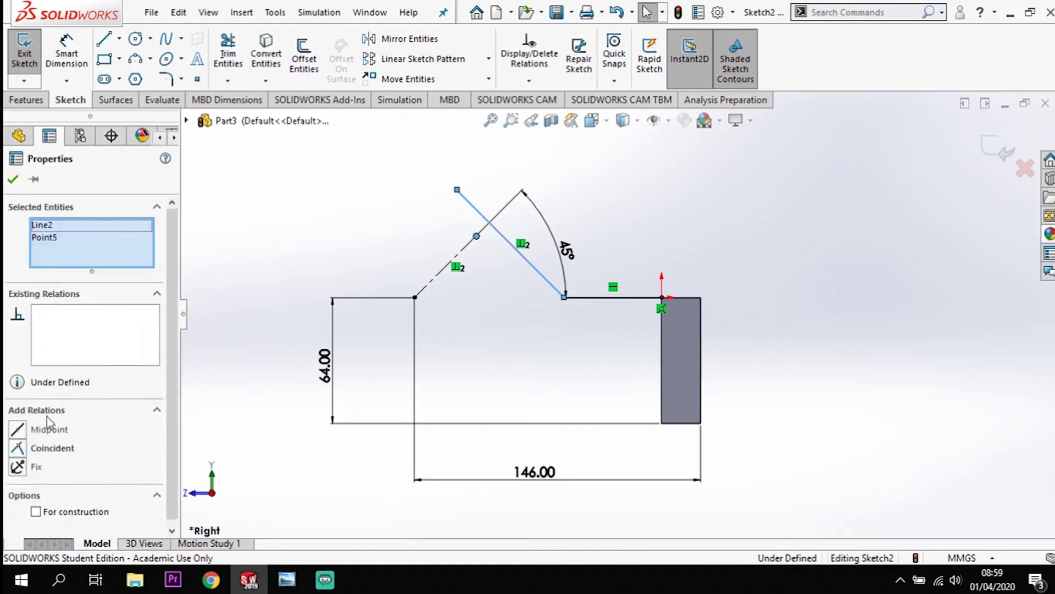
{"action": "left_click", "coordinate": [18, 448]}
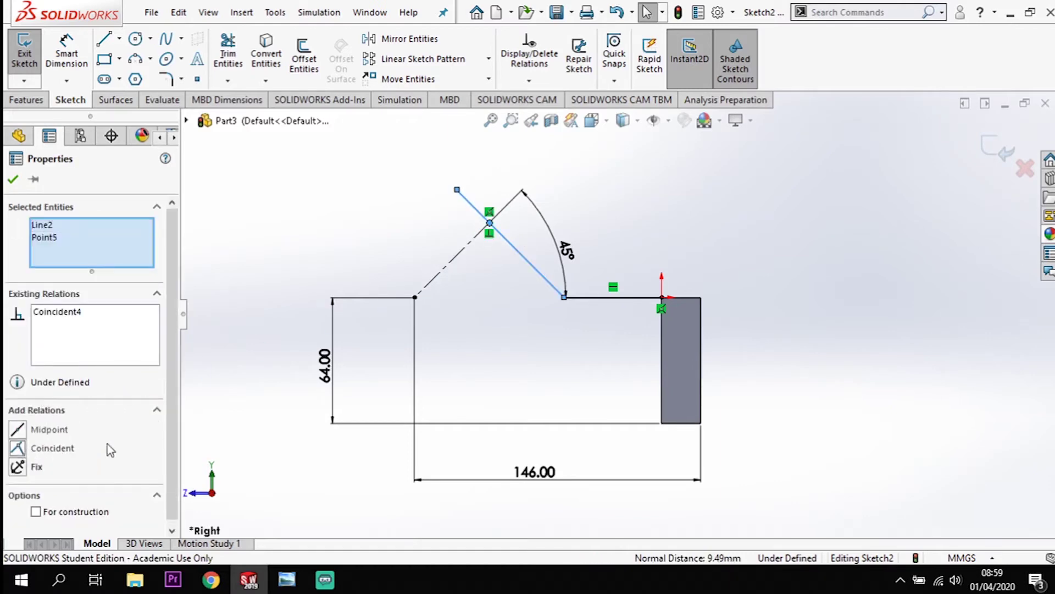
{"action": "left_click", "coordinate": [548, 375]}
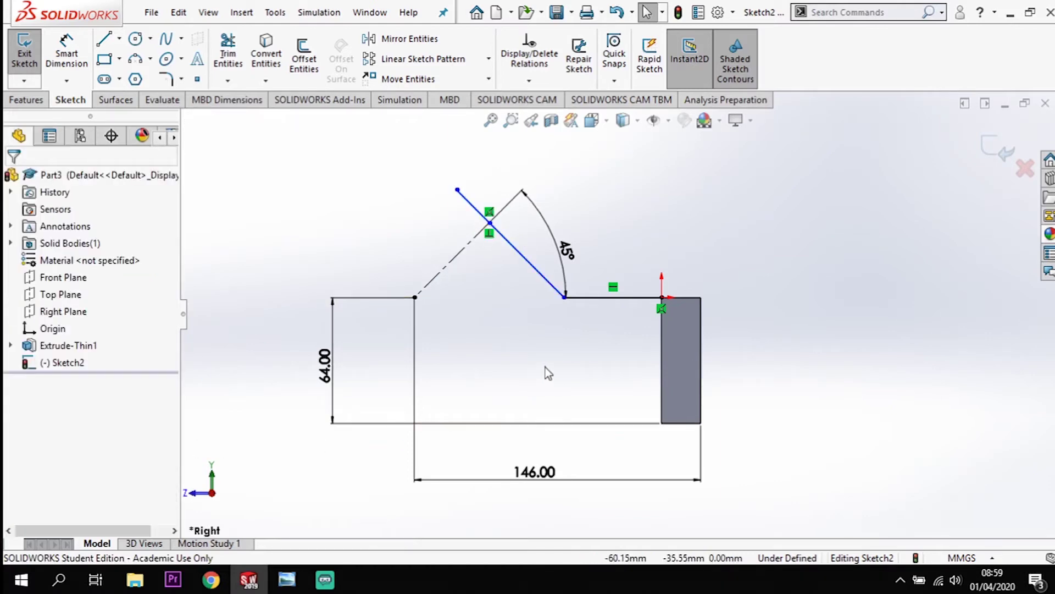
{"action": "mouse_move", "coordinate": [484, 213]}
{"action": "left_mouse_down"}
{"action": "mouse_move", "coordinate": [440, 184]}
{"action": "mouse_move", "coordinate": [409, 135]}
{"action": "mouse_move", "coordinate": [468, 204]}
{"action": "mouse_move", "coordinate": [428, 190]}
{"action": "mouse_move", "coordinate": [491, 217]}
{"action": "left_mouse_up"}
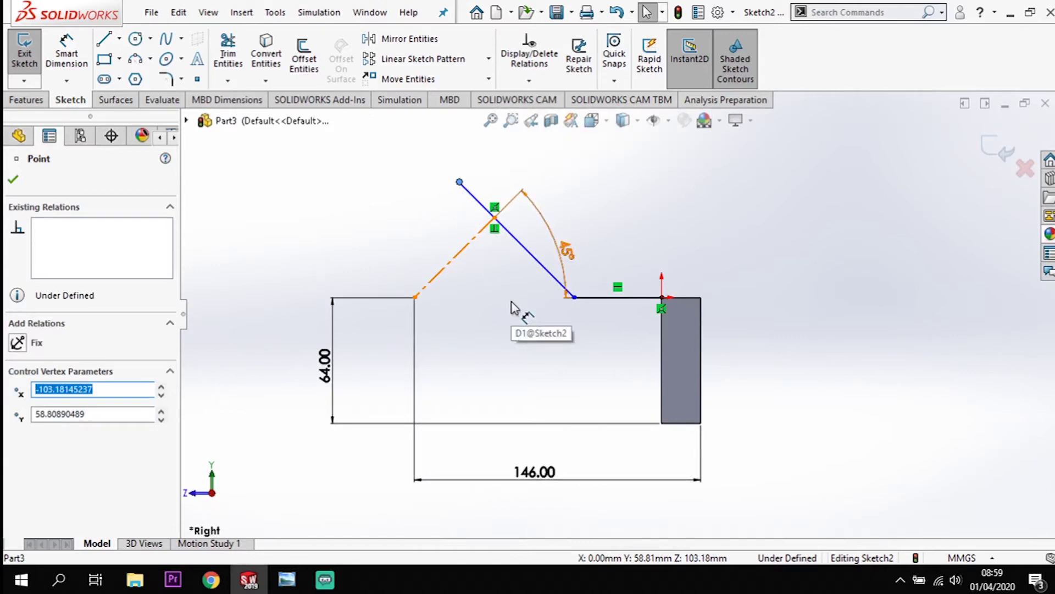
Dimension the distance from the construction line to the sloping line's upper endpoint as 32 mm.
{"action": "key", "text": "d"}
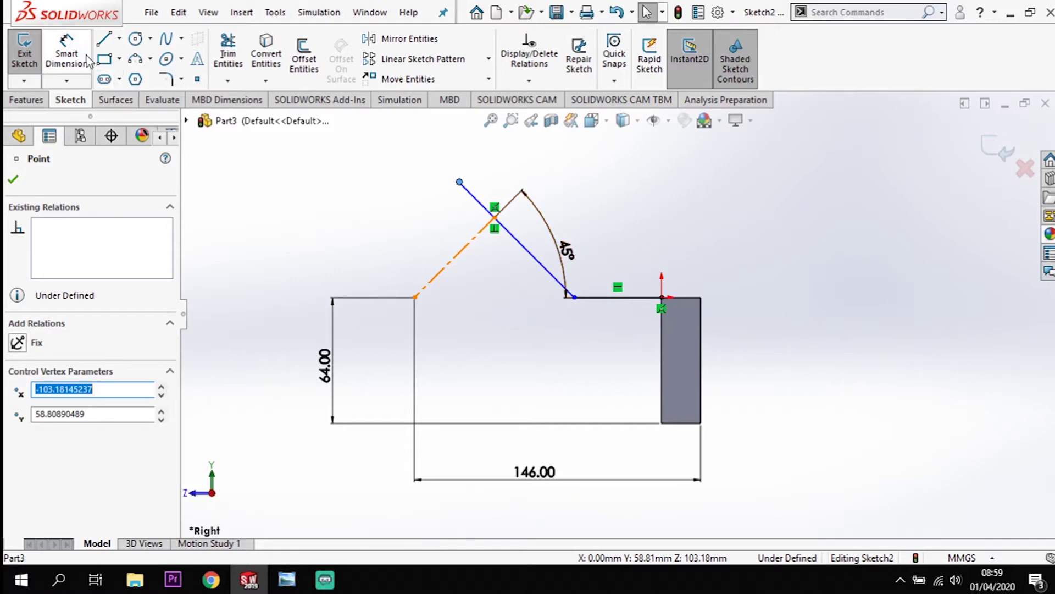
{"action": "left_click", "coordinate": [465, 187]}
{"action": "left_click", "coordinate": [460, 182]}
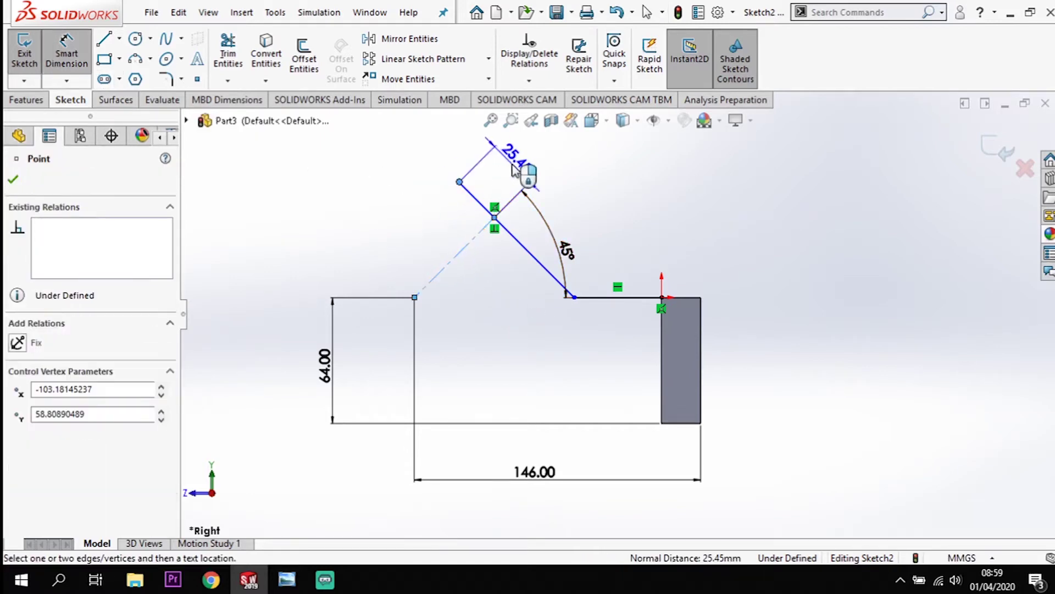
{"action": "left_click", "coordinate": [511, 169]}
{"action": "type", "text": "32"}
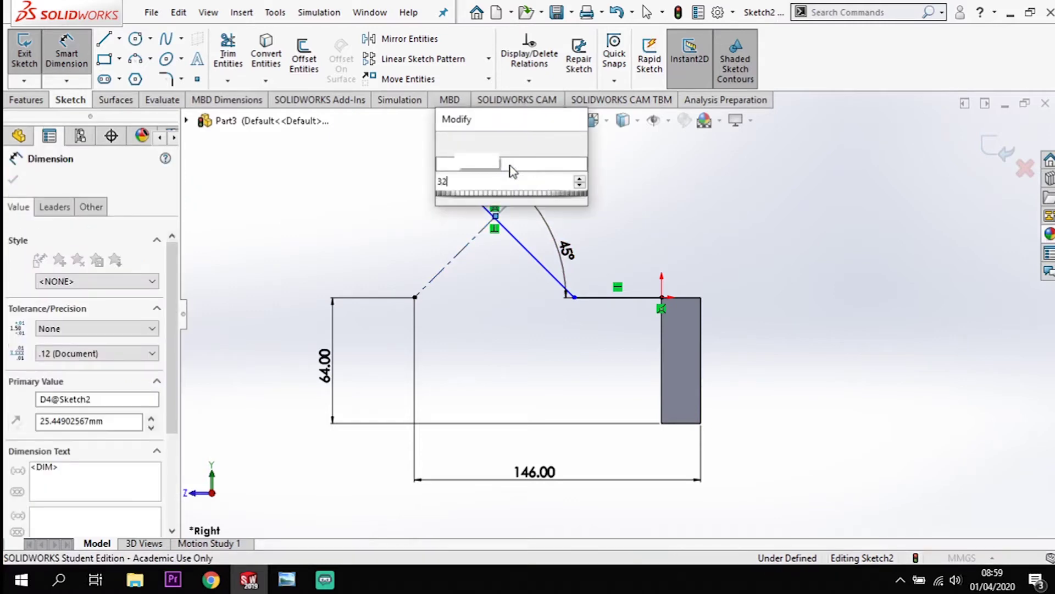
{"action": "key", "text": "Return"}
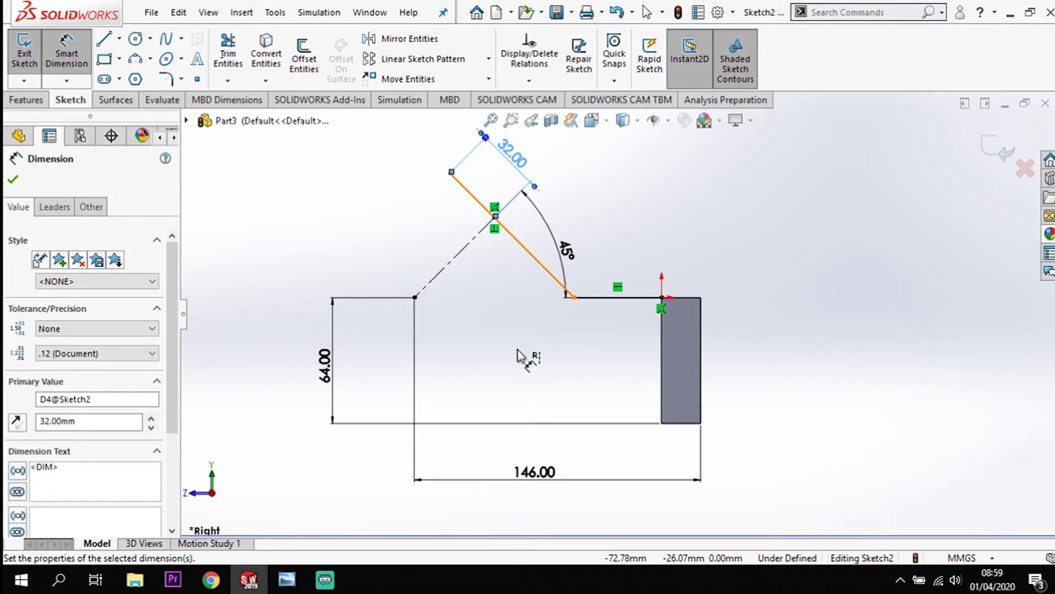
{"action": "key", "text": "Escape"}
{"action": "key", "text": "Escape"}
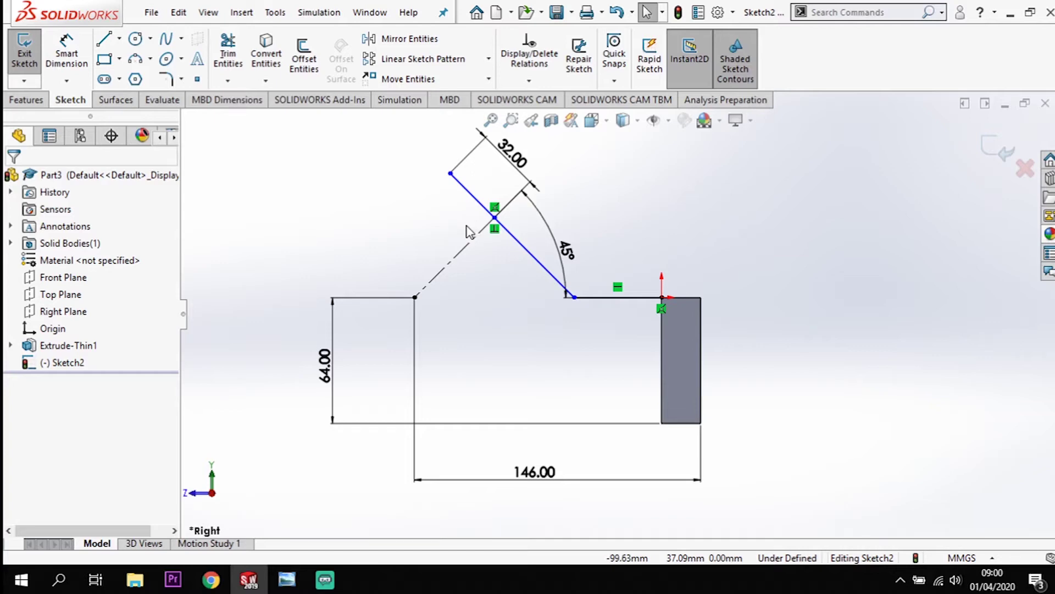
Dimension the length of the sloping construction line as 44 mm.
{"action": "left_click", "coordinate": [66, 54]}
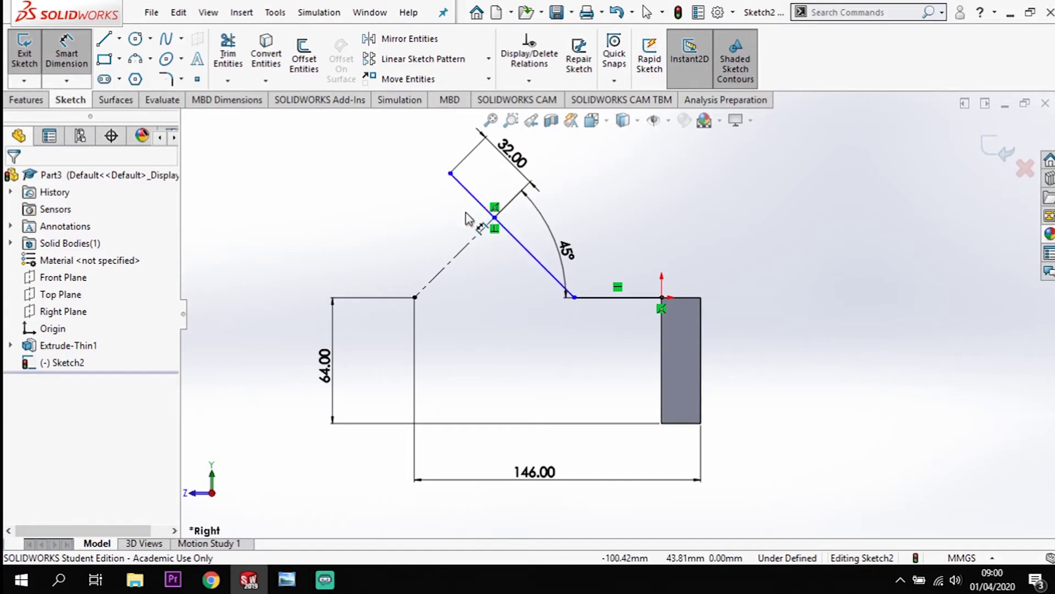
{"action": "left_click", "coordinate": [473, 198]}
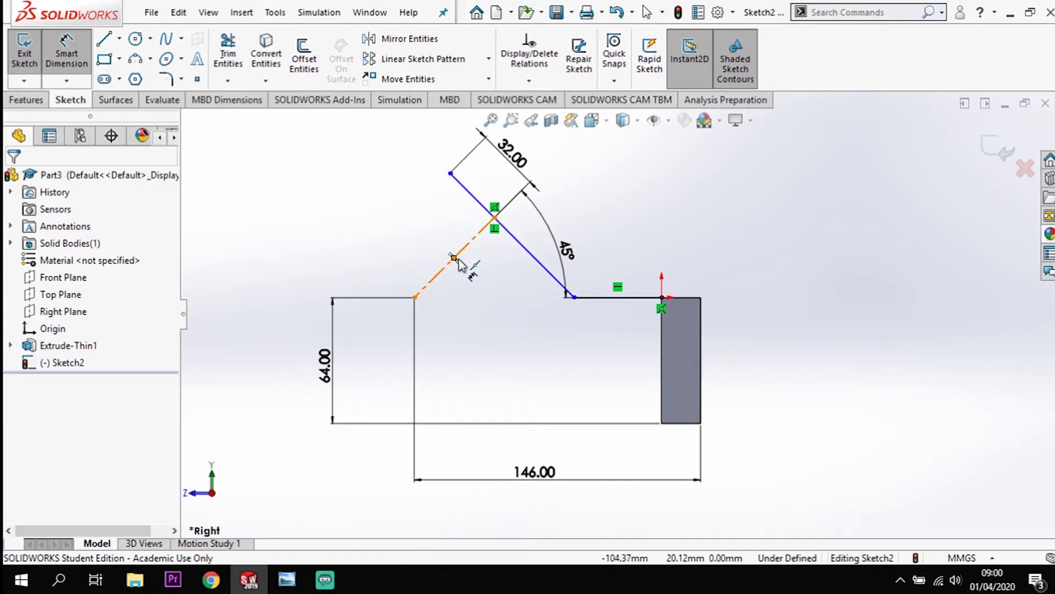
{"action": "left_click", "coordinate": [468, 245]}
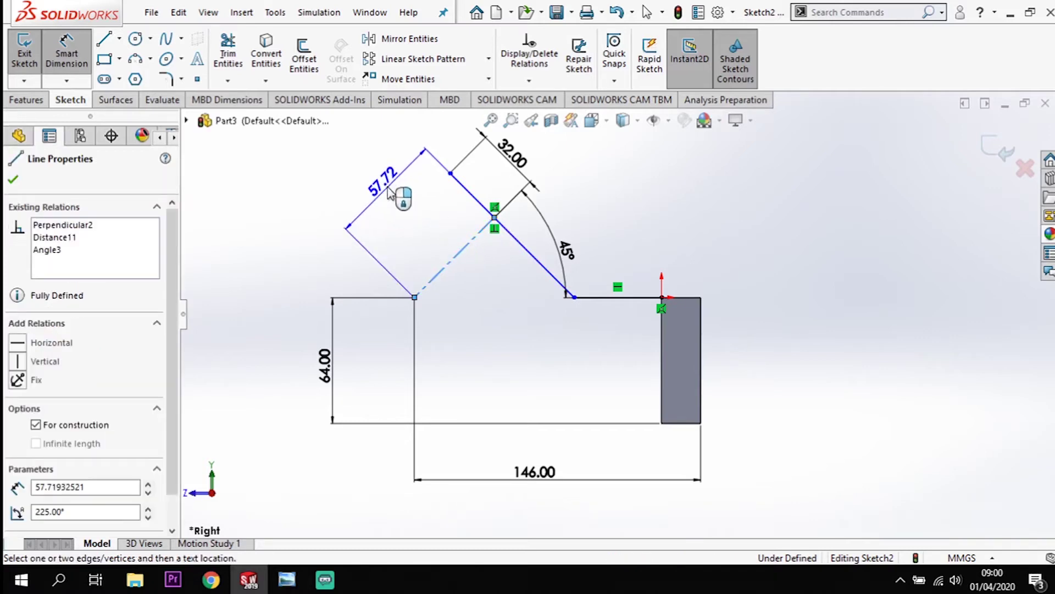
{"action": "left_click", "coordinate": [379, 184]}
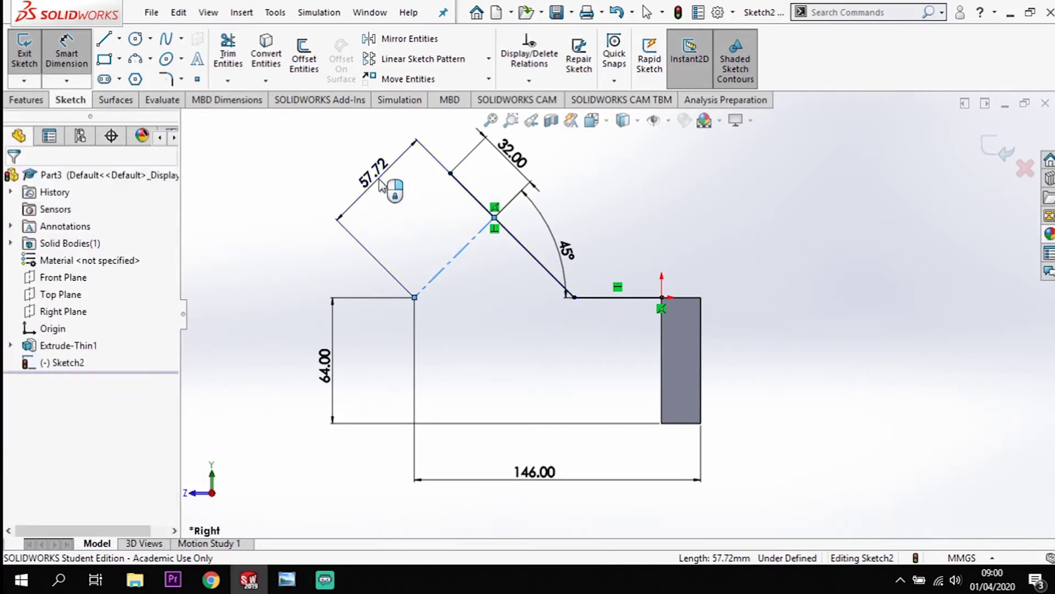
{"action": "type", "text": "44"}
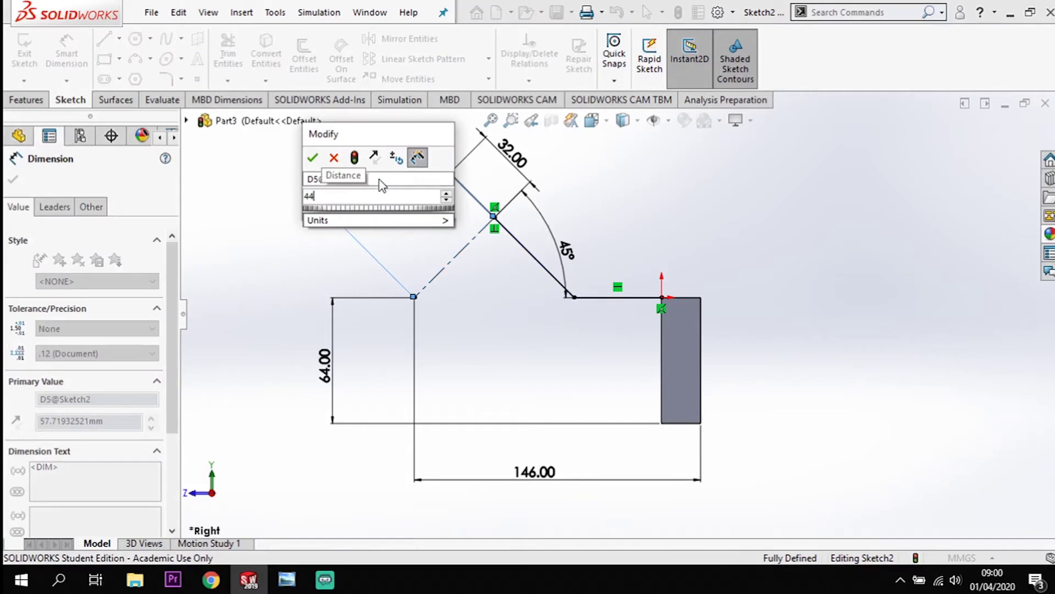
{"action": "key", "text": "Return"}
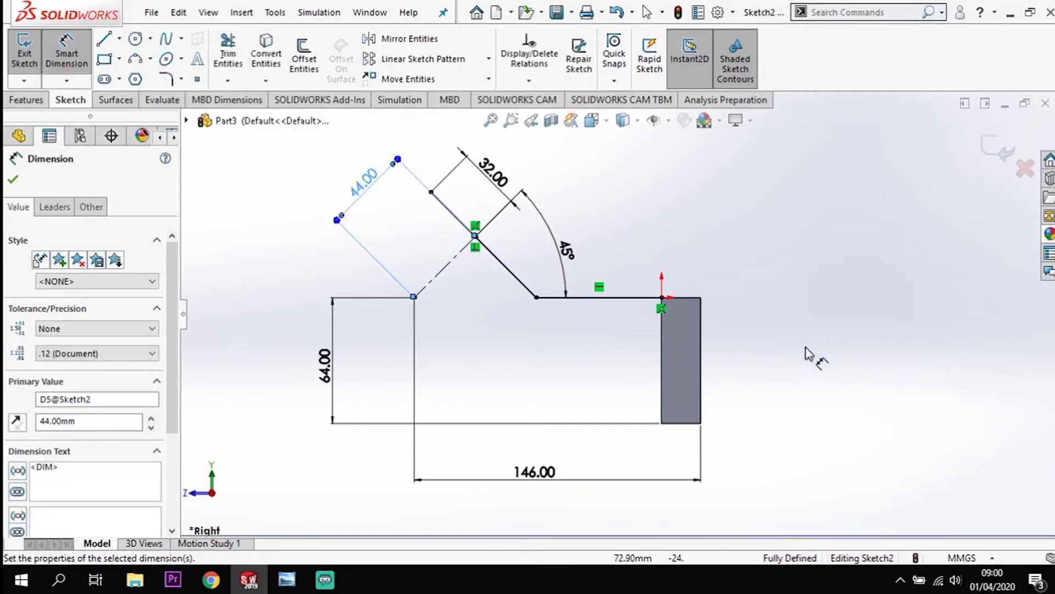
{"action": "key", "text": "Escape"}
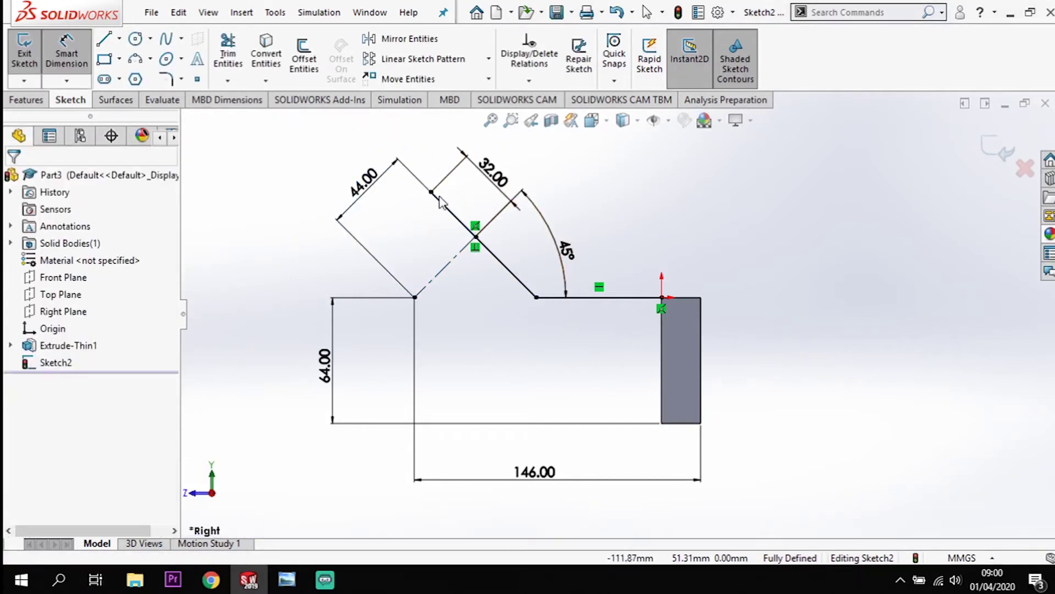
{"action": "key", "text": "Escape"}
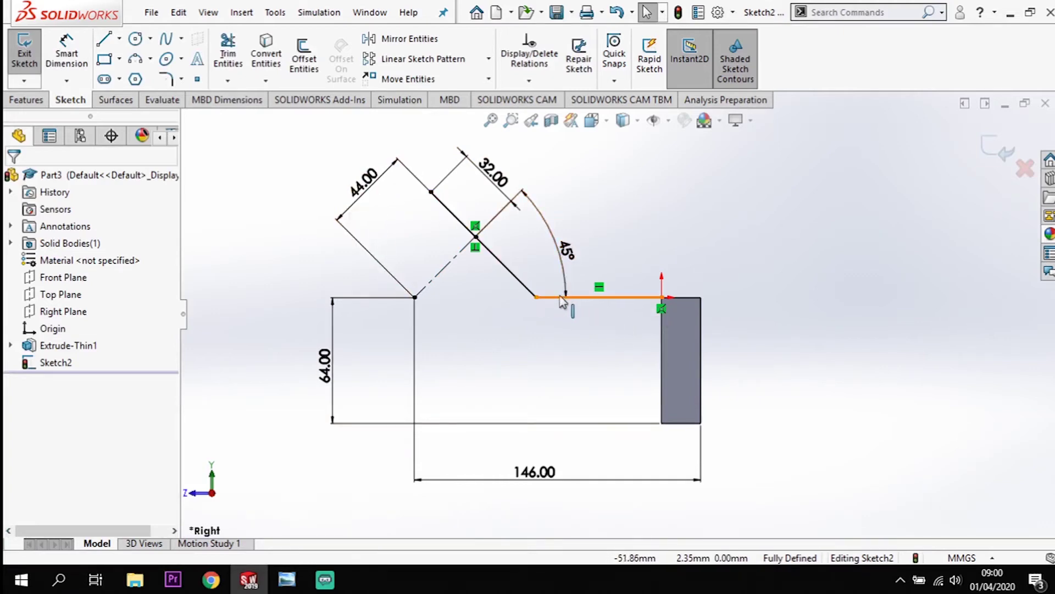
Round the corner between the sloping line and the horizontal line with a 15 mm sketch fillet.
{"action": "left_click", "coordinate": [164, 78]}
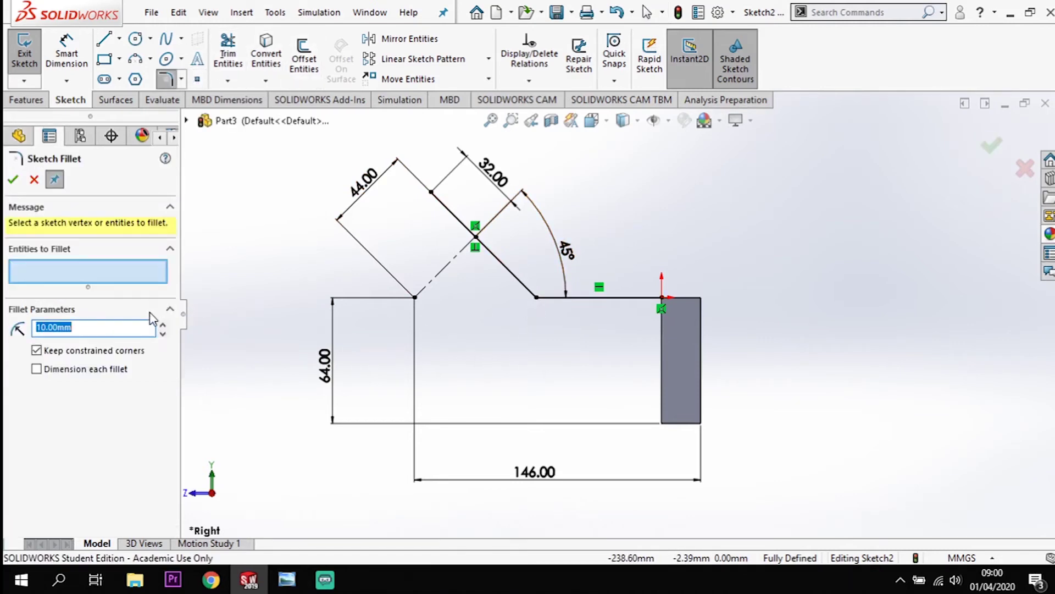
{"action": "type", "text": "15"}
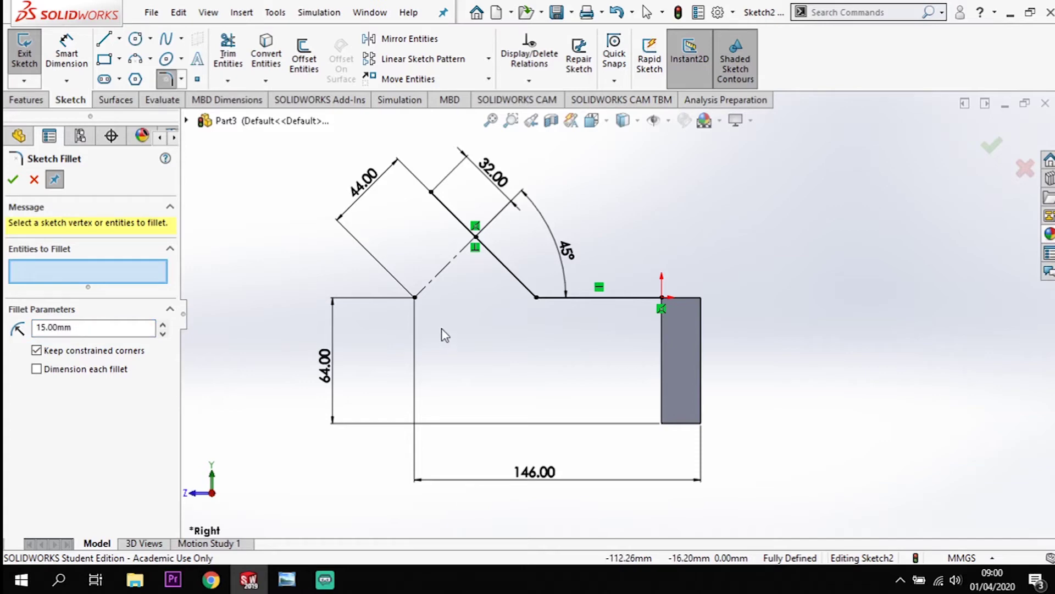
{"action": "left_click", "coordinate": [537, 297]}
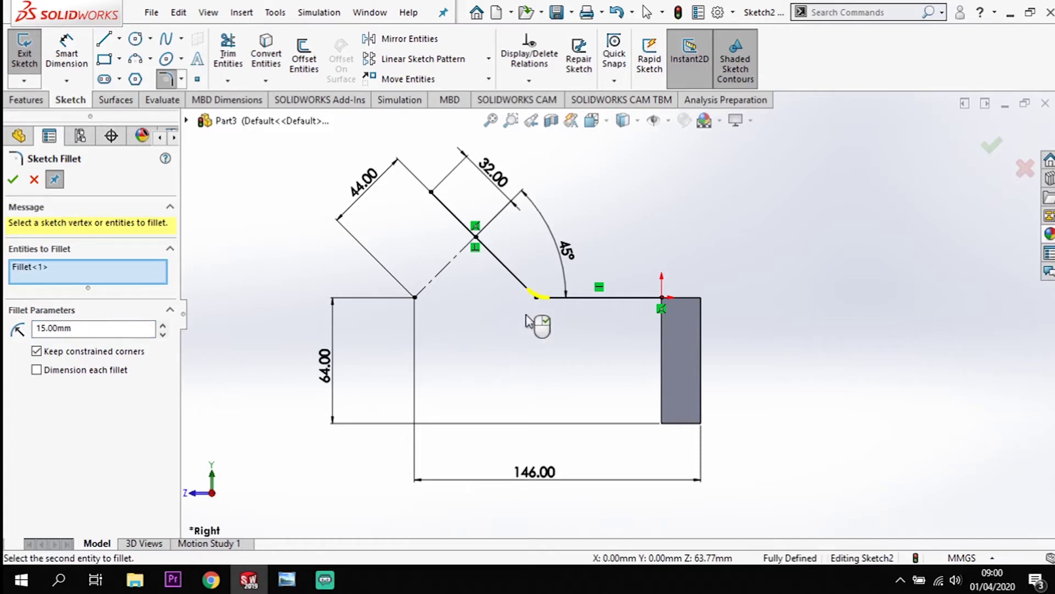
{"action": "left_click", "coordinate": [15, 180]}
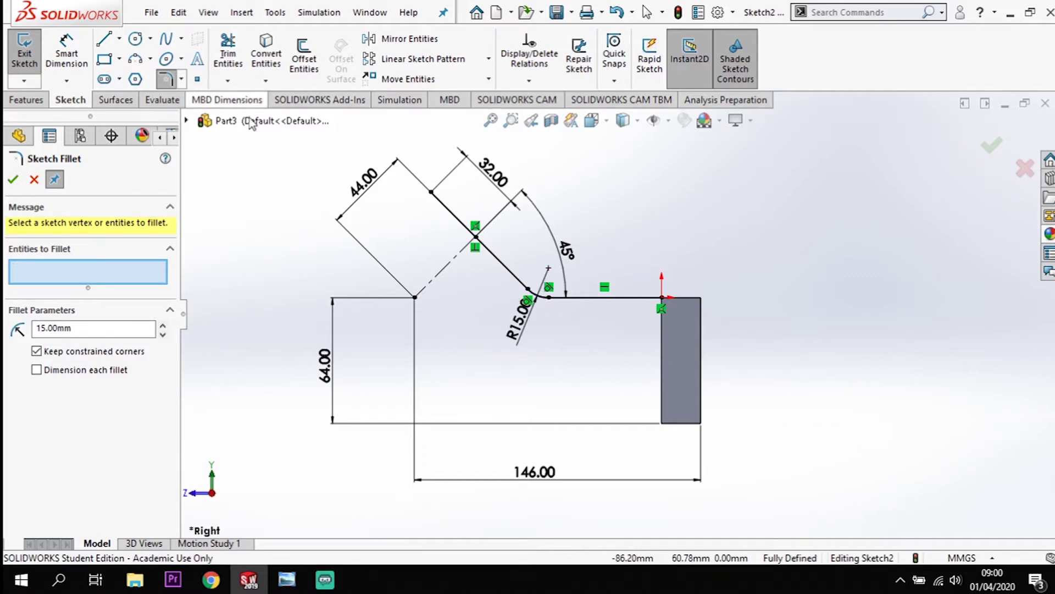
{"action": "left_click", "coordinate": [14, 182]}
Start a thin-feature boss extrude of the profile, flip the wall to the underside and set its thickness to 12 mm.
{"action": "left_click", "coordinate": [27, 100]}
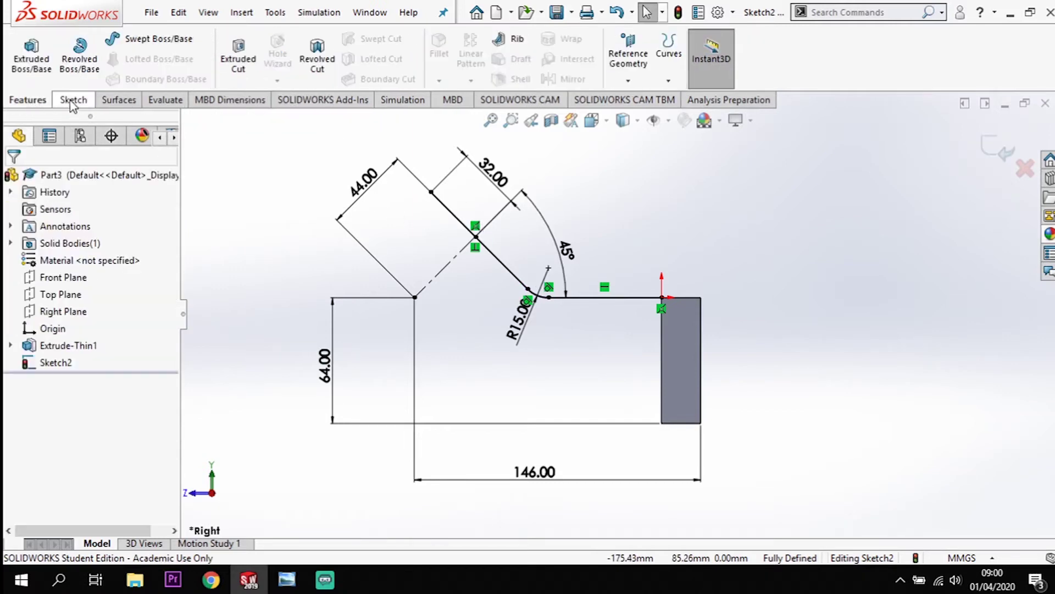
{"action": "left_click", "coordinate": [34, 65]}
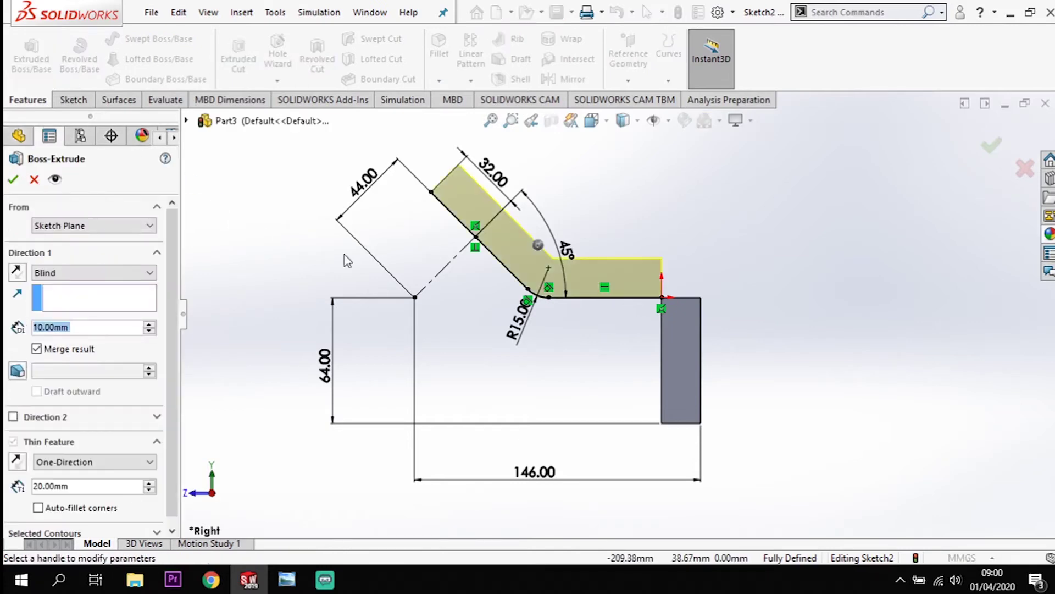
{"action": "left_click", "coordinate": [17, 462]}
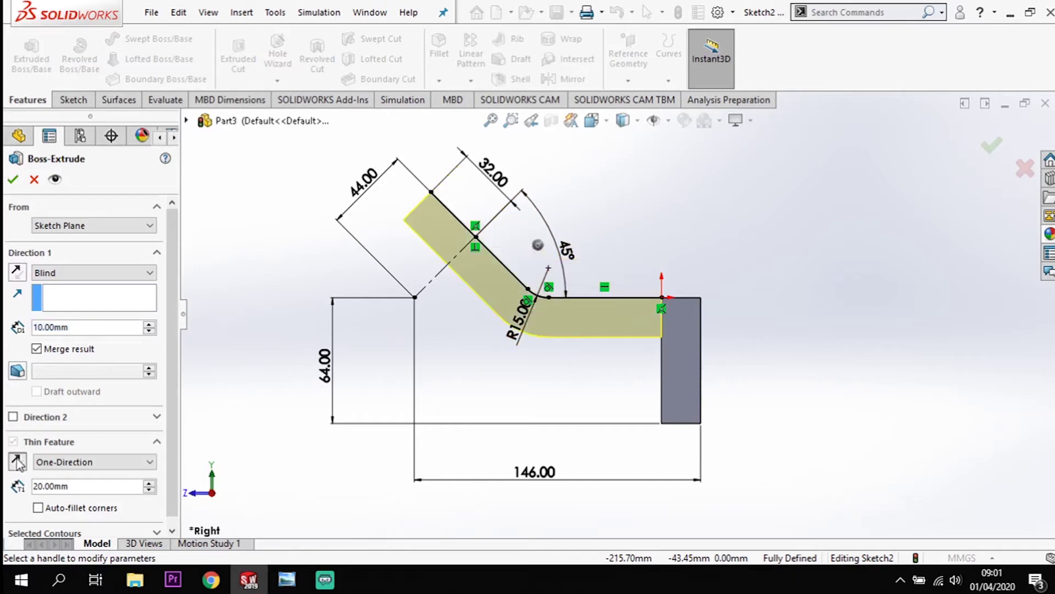
{"action": "left_click_drag", "start_coordinate": [91, 489], "coordinate": [7, 487]}
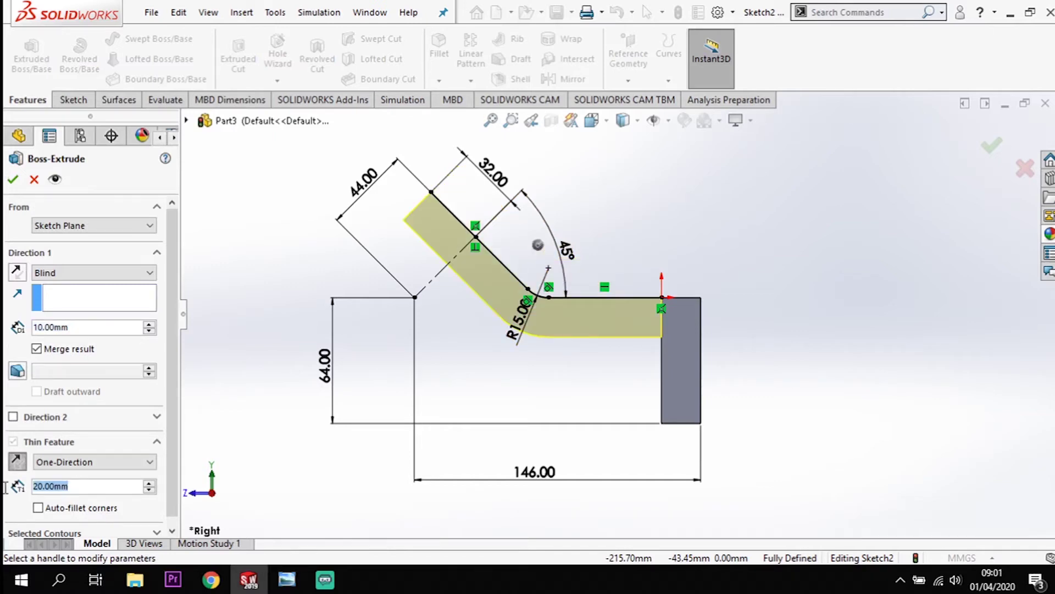
{"action": "type", "text": "12"}
{"action": "key", "text": "Return"}
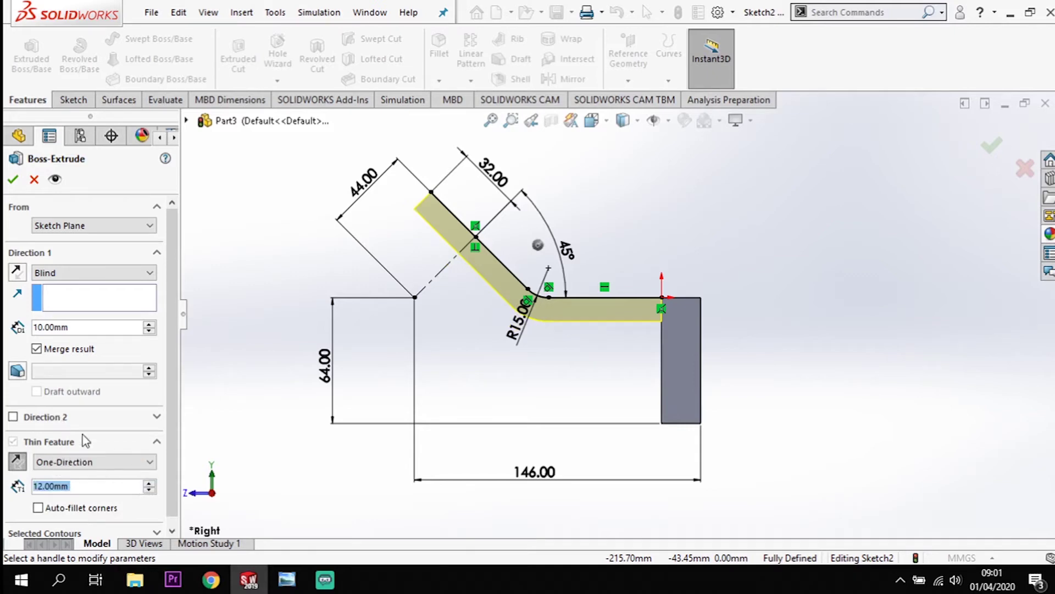
Extrude the thin profile 64 mm with the Mid Plane end condition, merged with the block.
{"action": "left_click", "coordinate": [45, 273]}
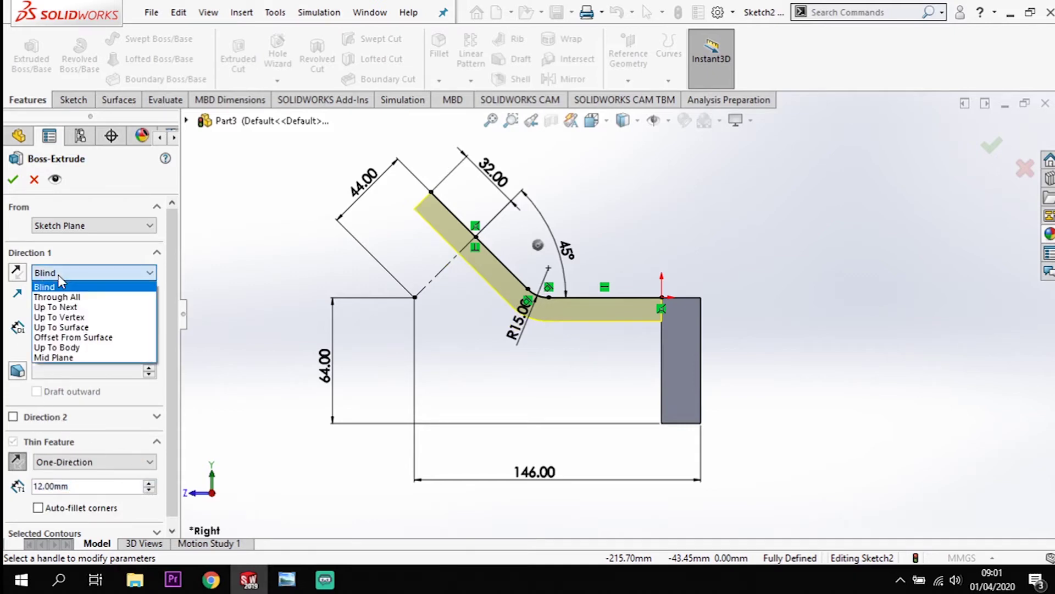
{"action": "left_click", "coordinate": [55, 356]}
{"action": "middle_click_drag", "start_coordinate": [444, 388], "coordinate": [634, 261]}
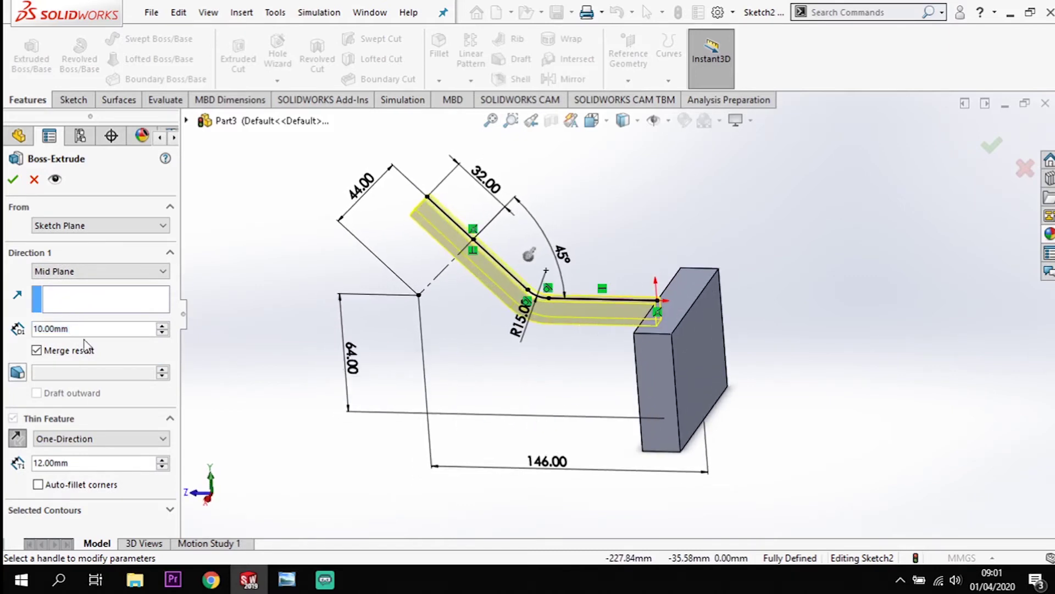
{"action": "left_click_drag", "start_coordinate": [92, 330], "coordinate": [6, 336]}
{"action": "type", "text": "64"}
{"action": "key", "text": "Return"}
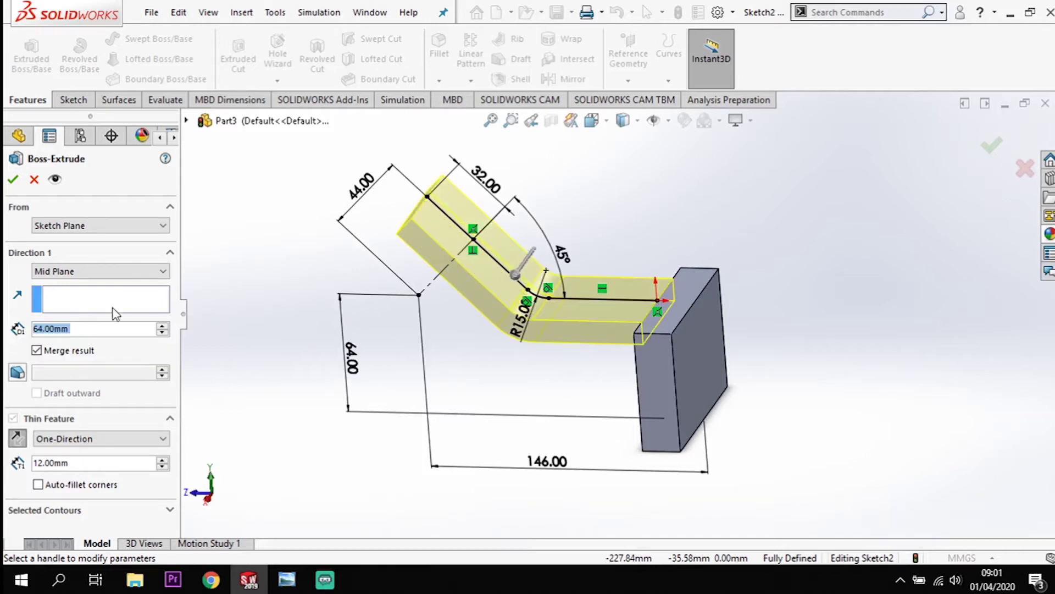
{"action": "left_click", "coordinate": [13, 182]}
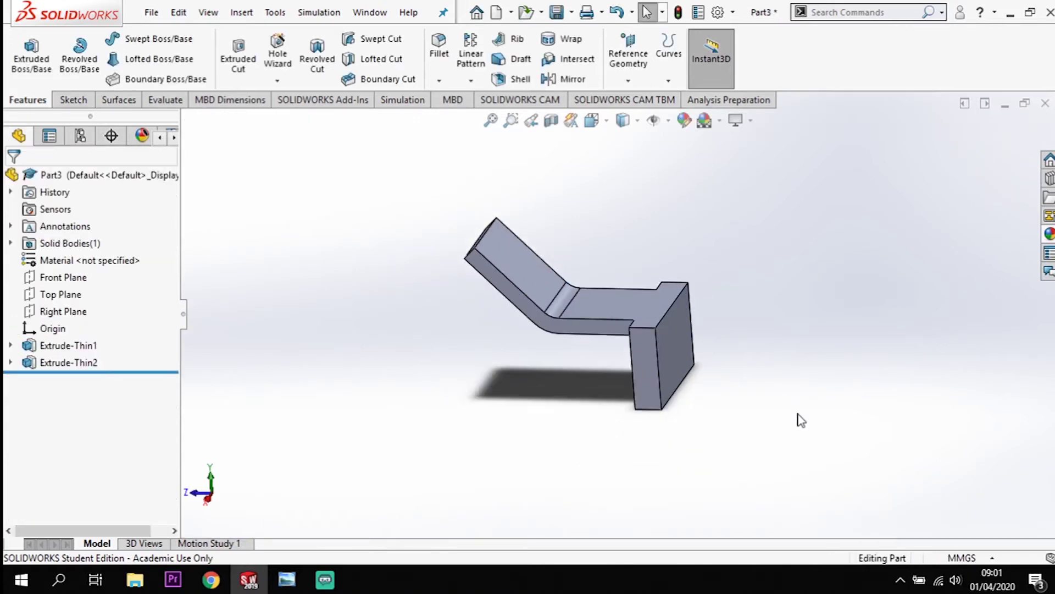
Start a full round fillet with only the bent arm's long side face in the first side face set.
{"action": "middle_click_drag", "start_coordinate": [756, 408], "coordinate": [711, 405]}
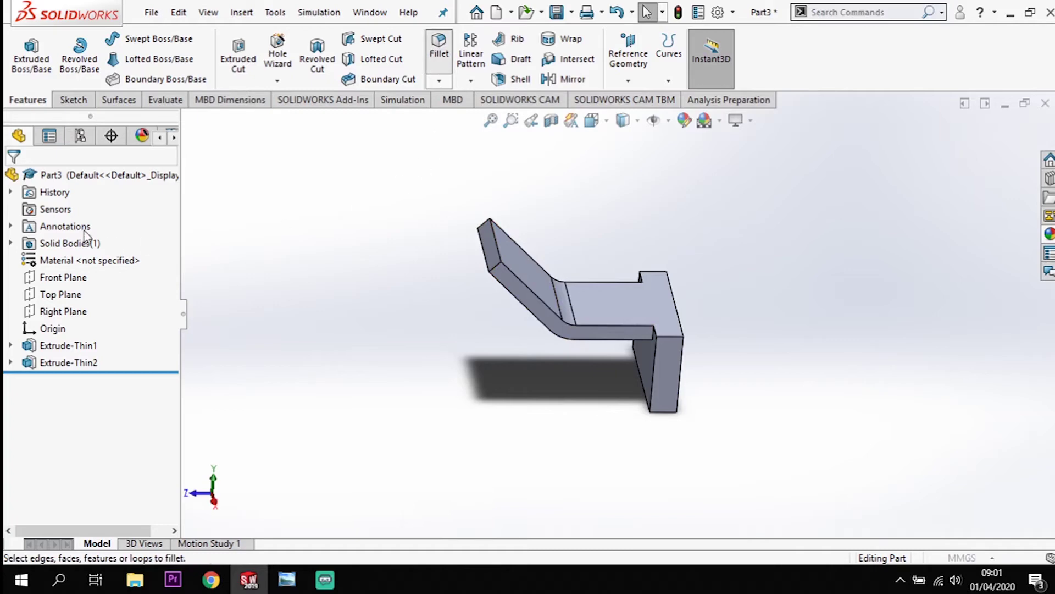
{"action": "left_click", "coordinate": [119, 254]}
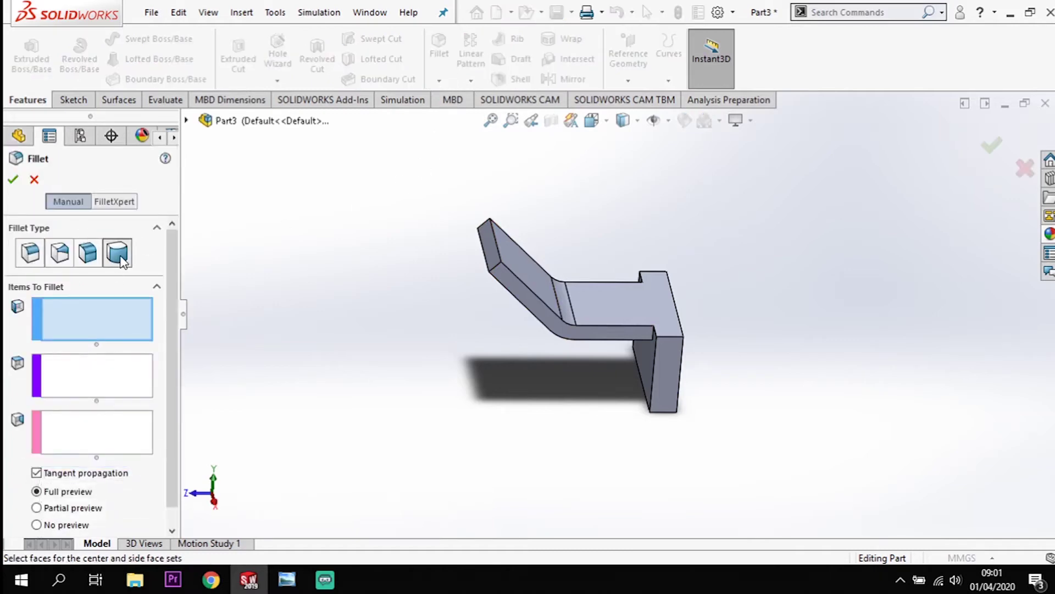
{"action": "left_click", "coordinate": [509, 282]}
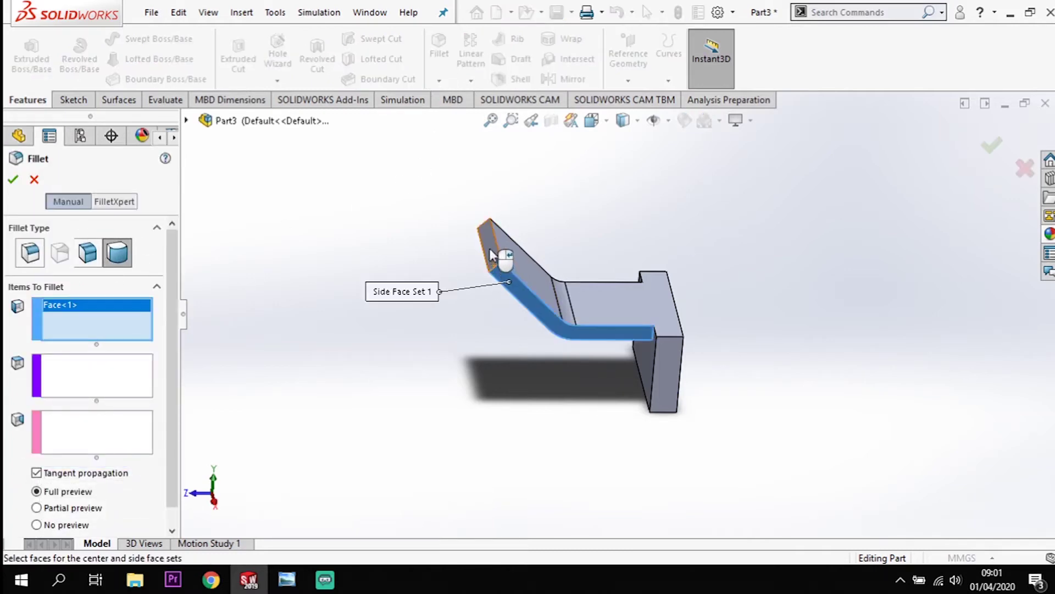
{"action": "left_click", "coordinate": [490, 255]}
{"action": "middle_click_drag", "start_coordinate": [550, 229], "coordinate": [507, 255]}
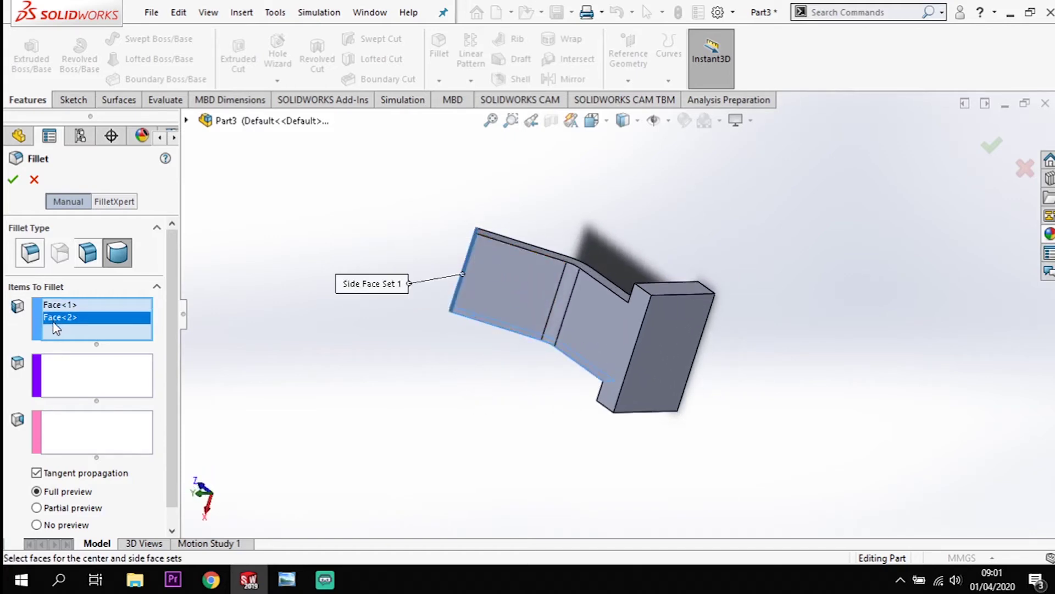
{"action": "key", "text": "Delete"}
Create the full round fillet using the arm's end face as center face and the opposite long side face as second side face.
{"action": "left_click", "coordinate": [77, 374]}
{"action": "middle_click_drag", "start_coordinate": [468, 257], "coordinate": [522, 306]}
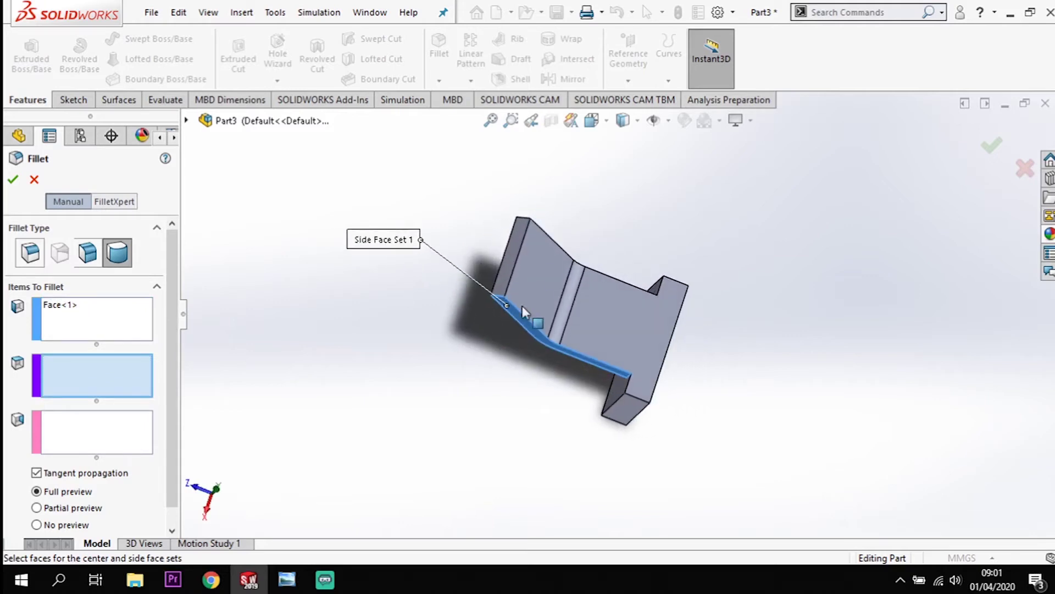
{"action": "left_click", "coordinate": [513, 255]}
{"action": "left_click", "coordinate": [99, 435]}
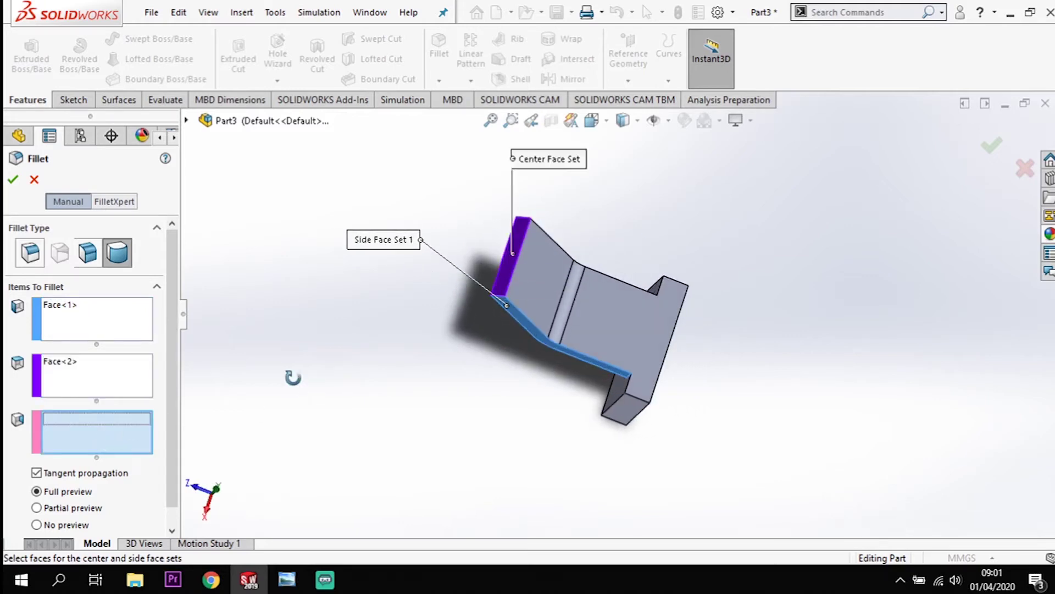
{"action": "middle_click_drag", "start_coordinate": [290, 377], "coordinate": [255, 455]}
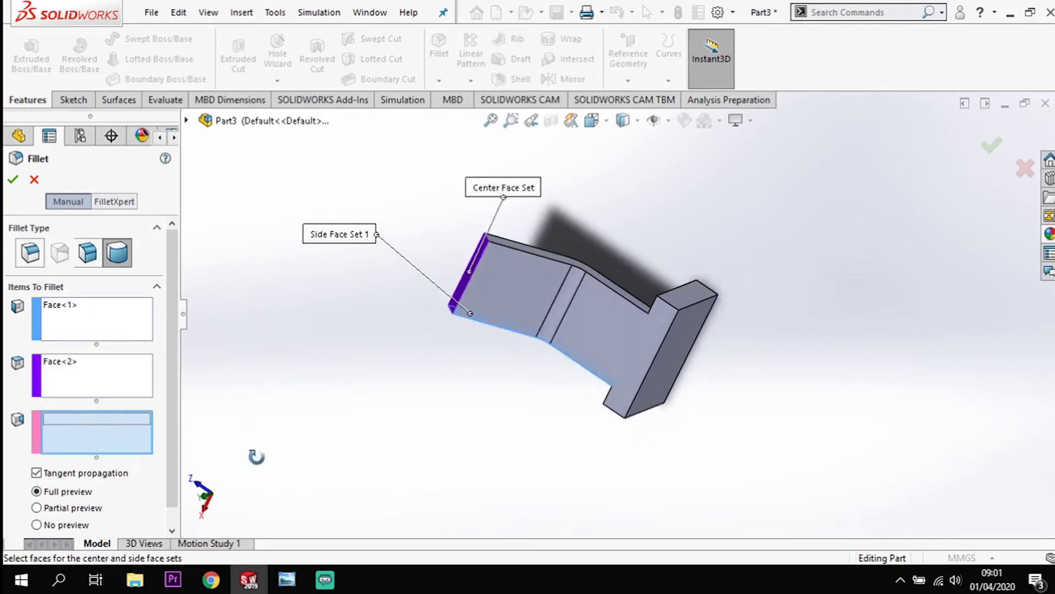
{"action": "left_click", "coordinate": [516, 247]}
{"action": "middle_click_drag", "start_coordinate": [358, 389], "coordinate": [396, 194]}
{"action": "left_click", "coordinate": [14, 182]}
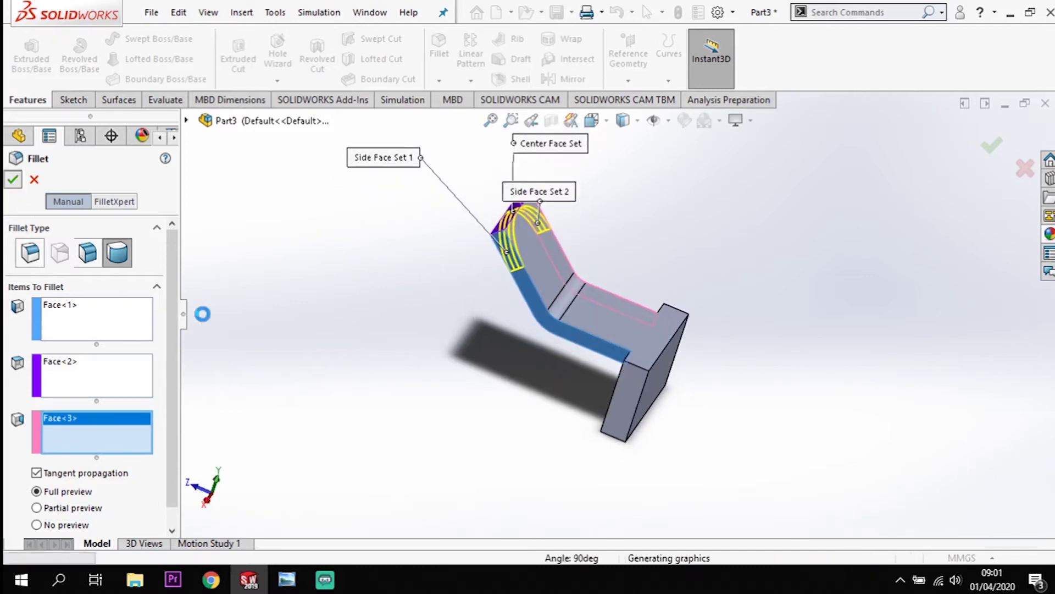
Start a new sketch on the flat underside face of the angled, rounded arm section.
{"action": "middle_click_drag", "start_coordinate": [421, 384], "coordinate": [582, 326]}
{"action": "scroll", "coordinate": [588, 378], "scroll_direction": "down", "scroll_amount": 3}
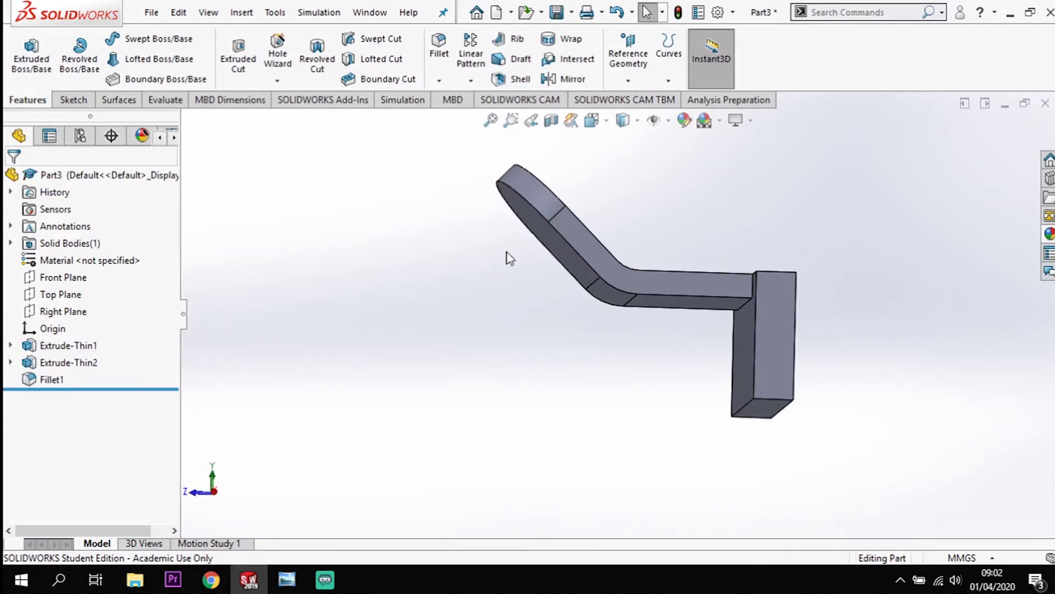
{"action": "middle_click_drag", "start_coordinate": [442, 313], "coordinate": [563, 213]}
{"action": "left_click", "coordinate": [561, 207]}
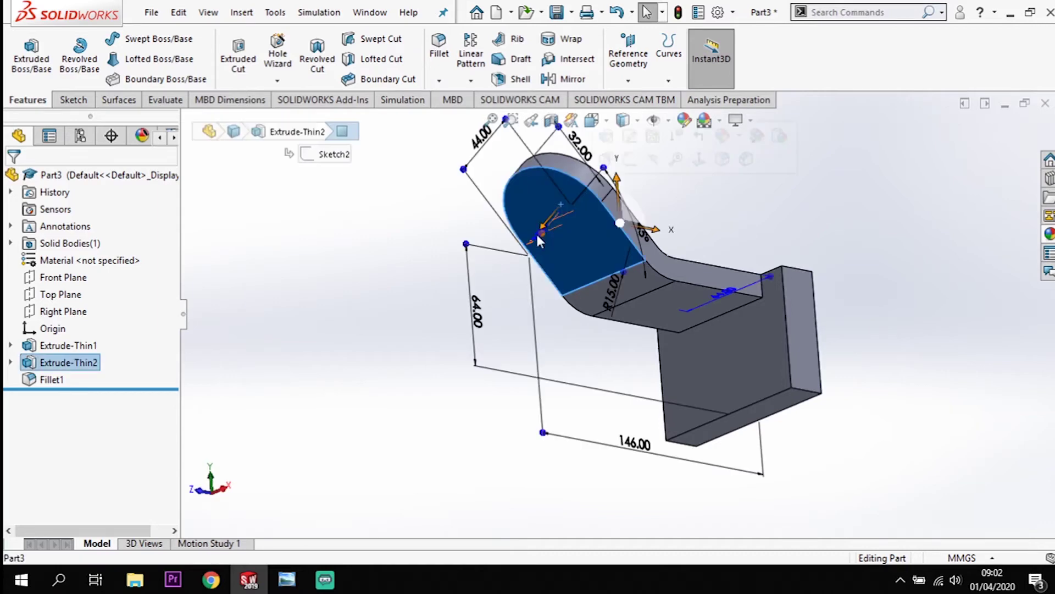
{"action": "left_click", "coordinate": [73, 99]}
{"action": "left_click", "coordinate": [24, 50]}
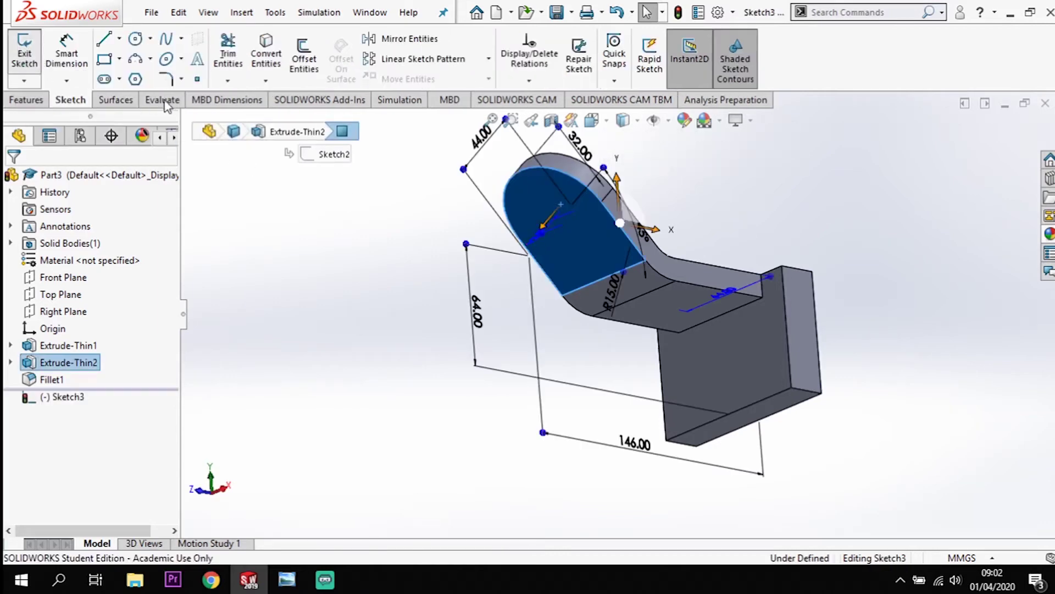
Sketch a circle with a radius of about 21 mm, centered on the arm's rounded end.
{"action": "left_click", "coordinate": [136, 41]}
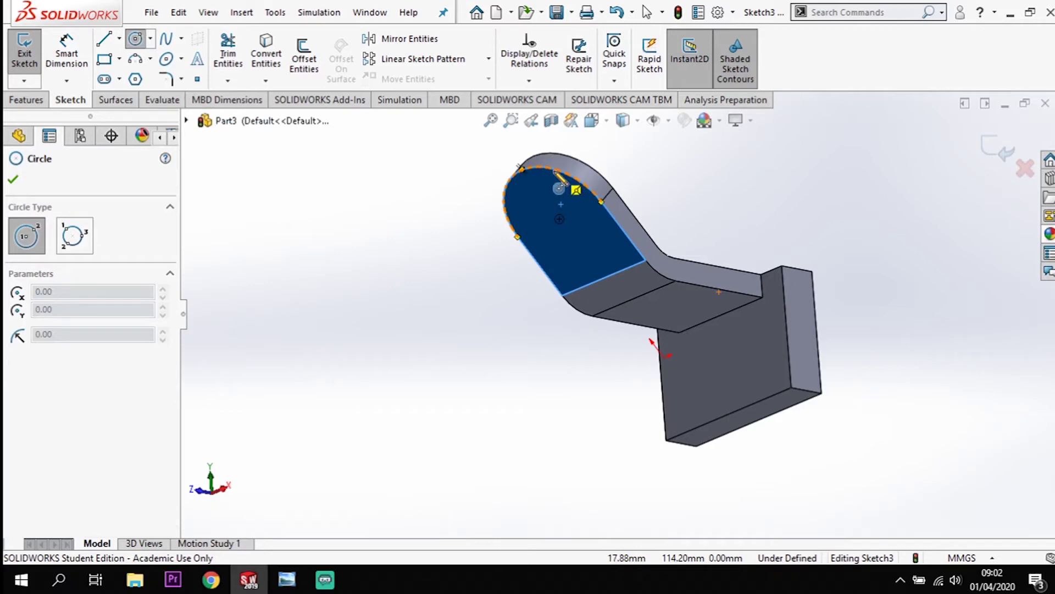
{"action": "left_click", "coordinate": [559, 219]}
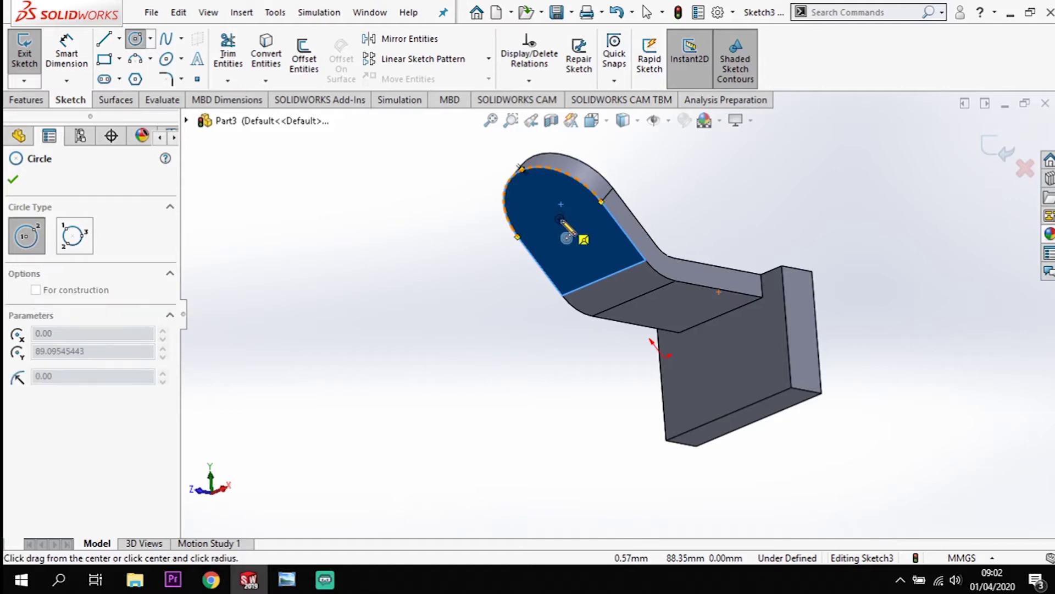
{"action": "left_click", "coordinate": [596, 223]}
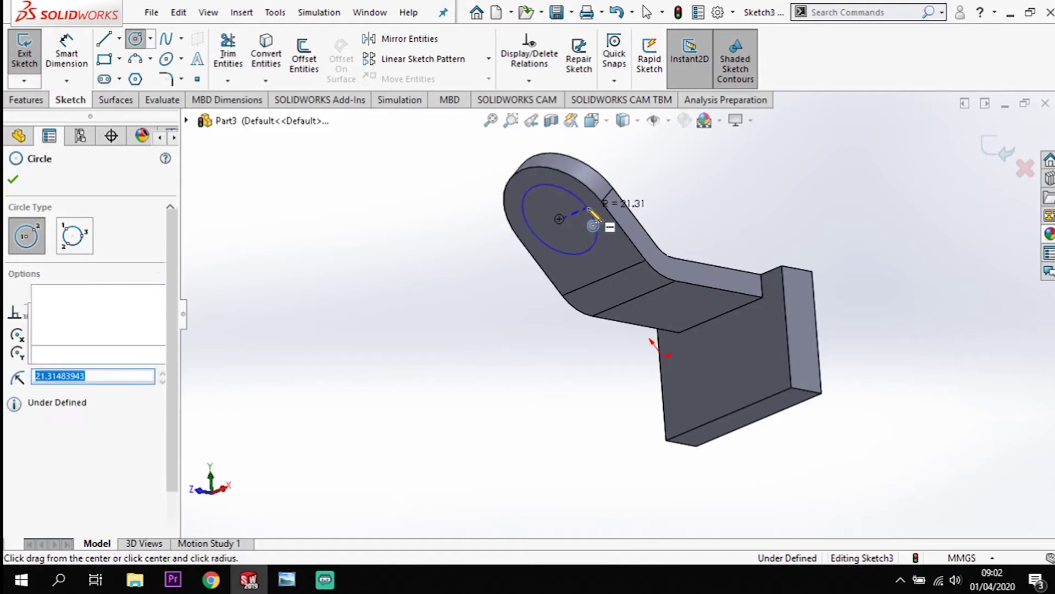
Dimension the circle on the arm's rounded end with a diameter of 52 mm.
{"action": "left_click", "coordinate": [67, 52]}
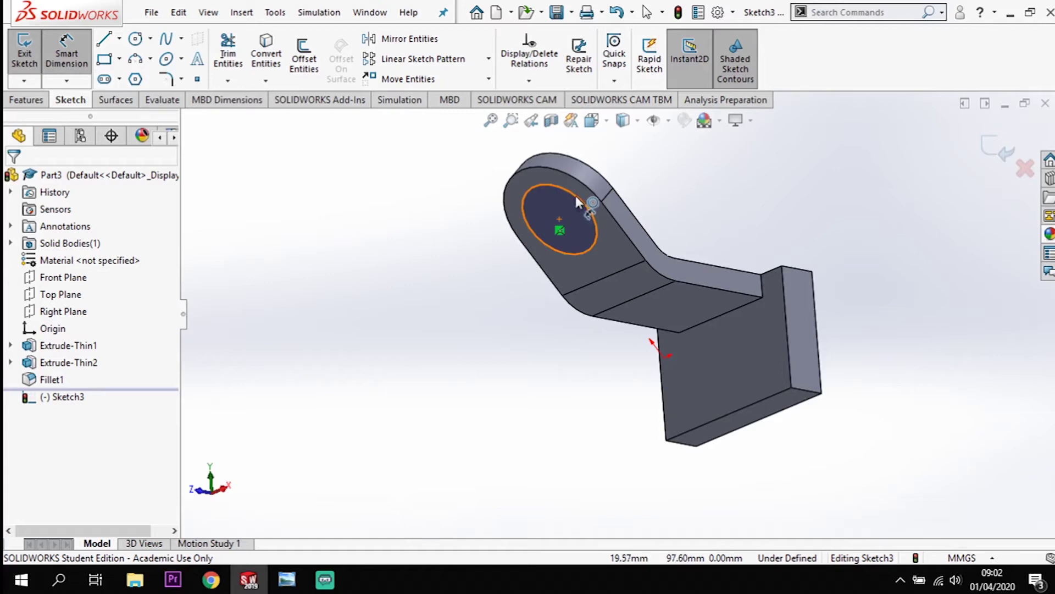
{"action": "left_click", "coordinate": [576, 197]}
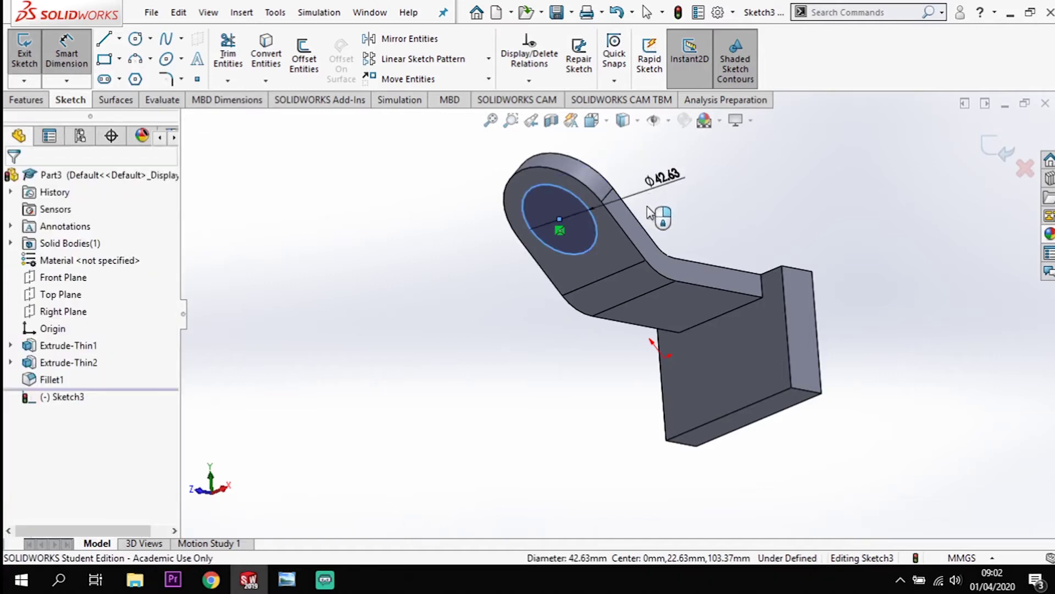
{"action": "left_click", "coordinate": [649, 213]}
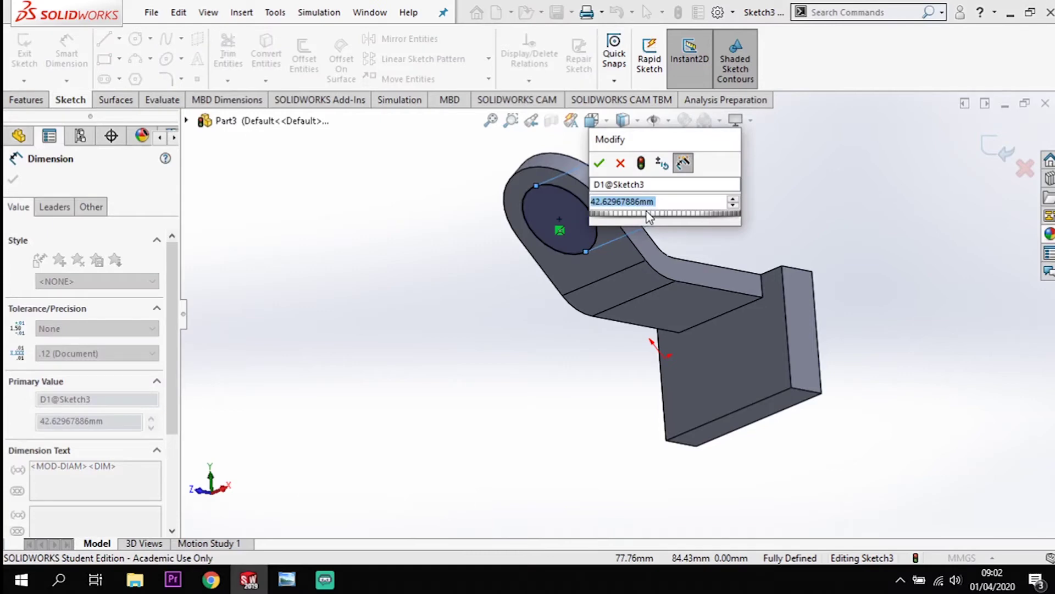
{"action": "type", "text": "52"}
{"action": "key", "text": "Return"}
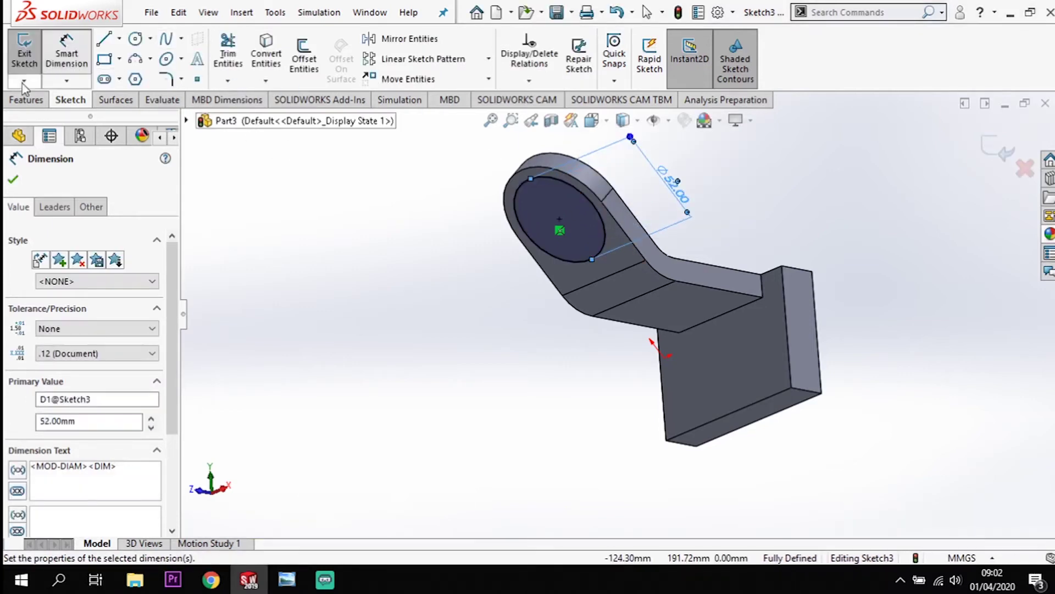
Extrude the 52 mm circle as a merged blind boss 32 mm deep, projecting from the arm's underside.
{"action": "left_click", "coordinate": [40, 106]}
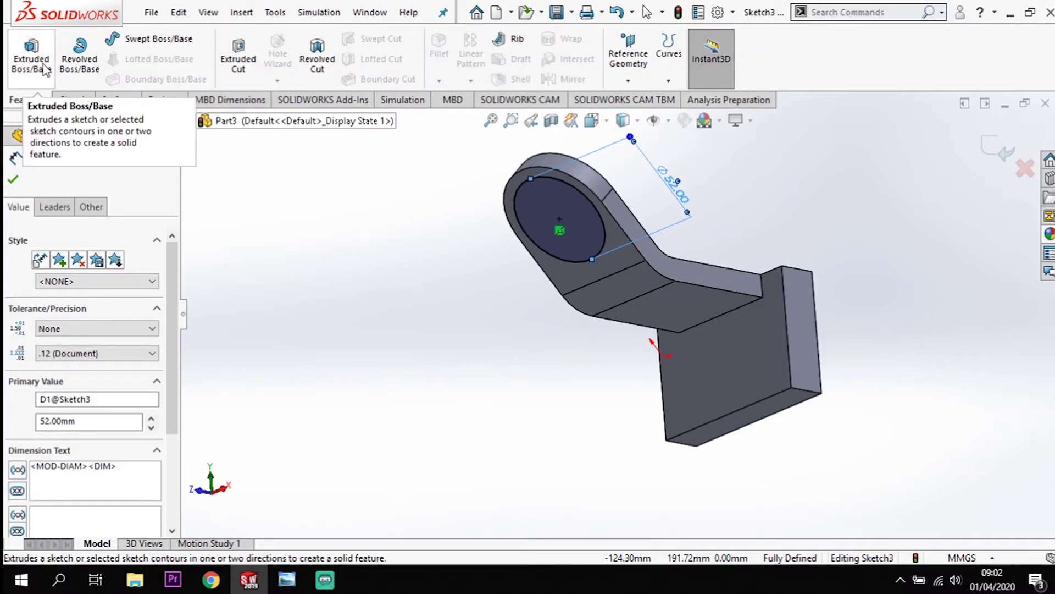
{"action": "left_click", "coordinate": [43, 61]}
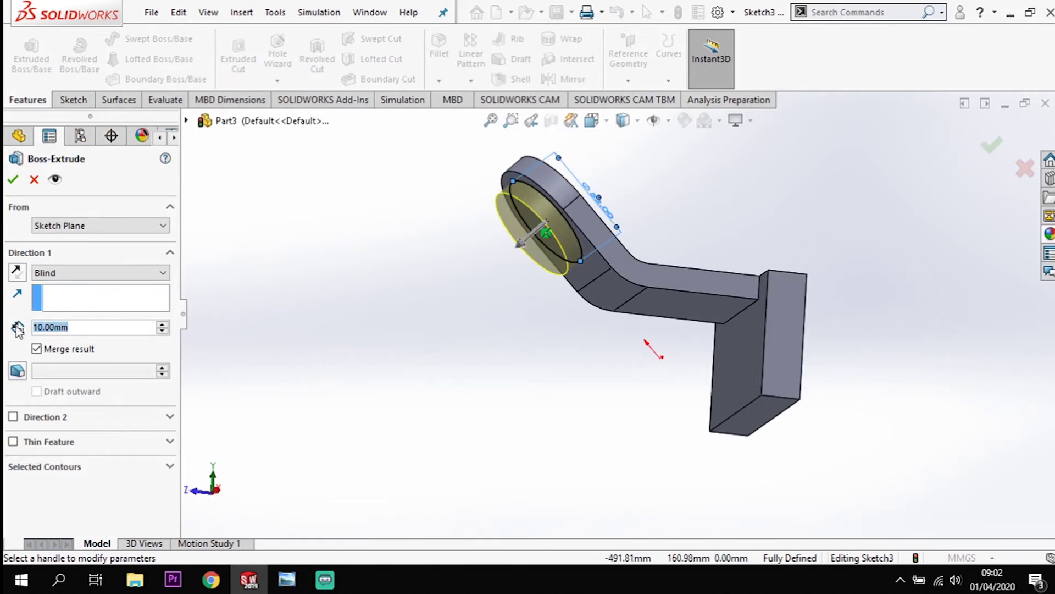
{"action": "type", "text": "32"}
{"action": "key", "text": "Return"}
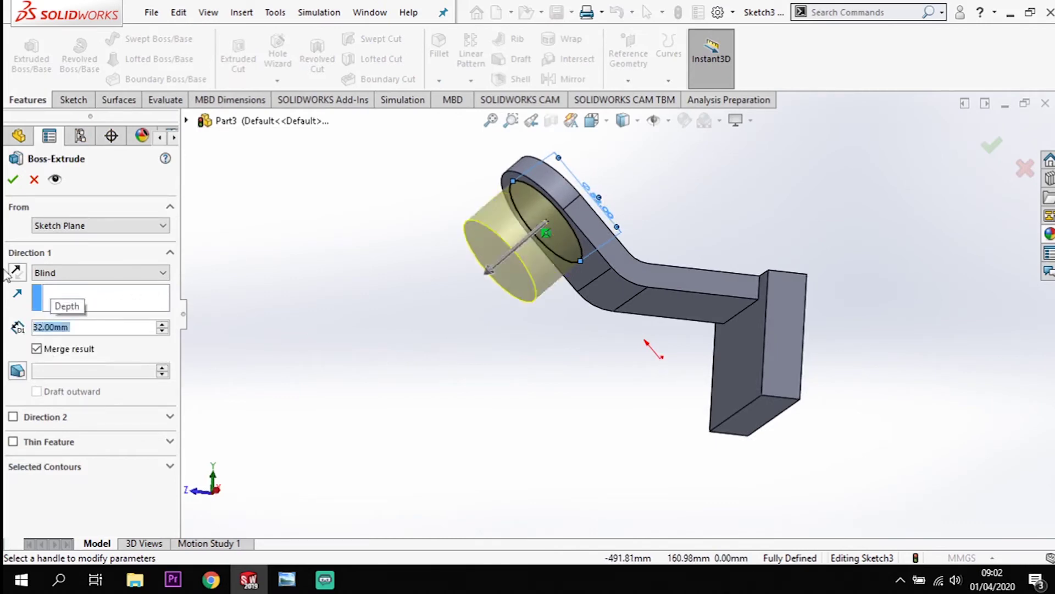
{"action": "left_click", "coordinate": [13, 179]}
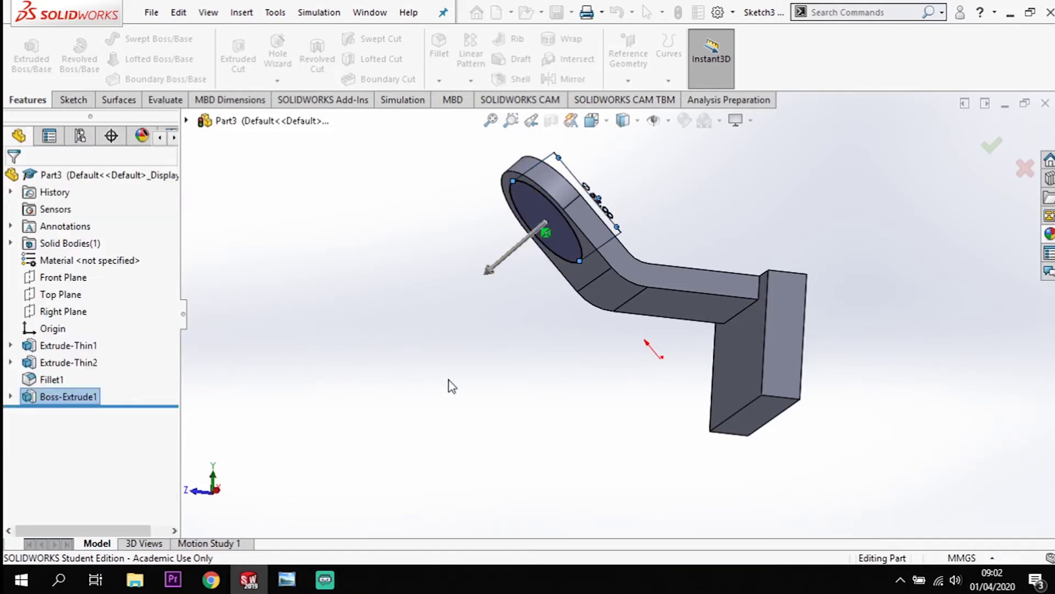
{"action": "left_click", "coordinate": [563, 417]}
{"action": "middle_click_drag", "start_coordinate": [563, 417], "coordinate": [575, 440]}
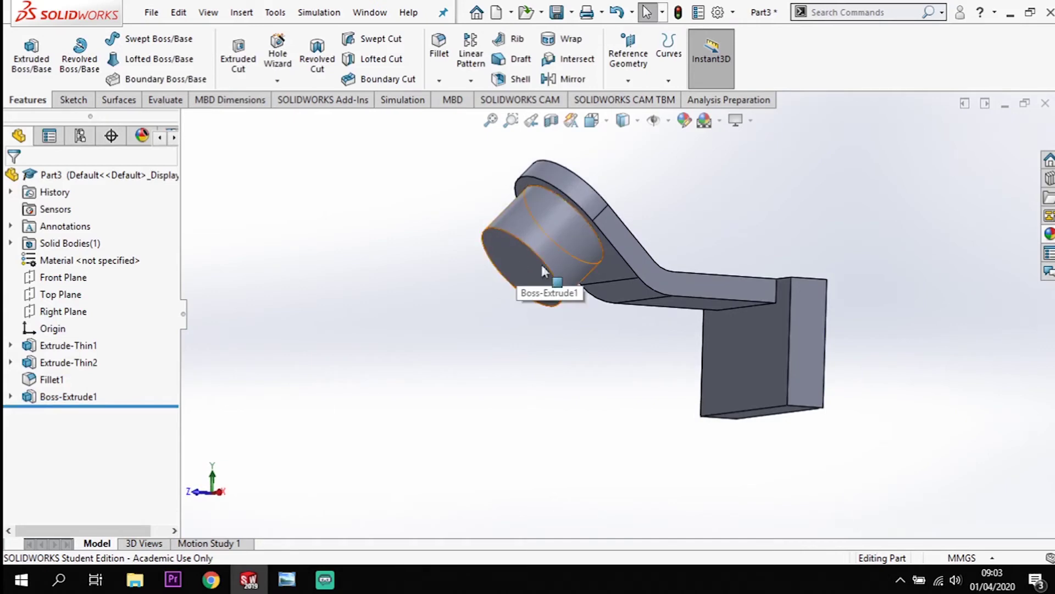
Start a new sketch on the cylindrical boss's end face and draw a concentric circle with a radius of about 21 mm.
{"action": "middle_click_drag", "start_coordinate": [522, 330], "coordinate": [556, 261]}
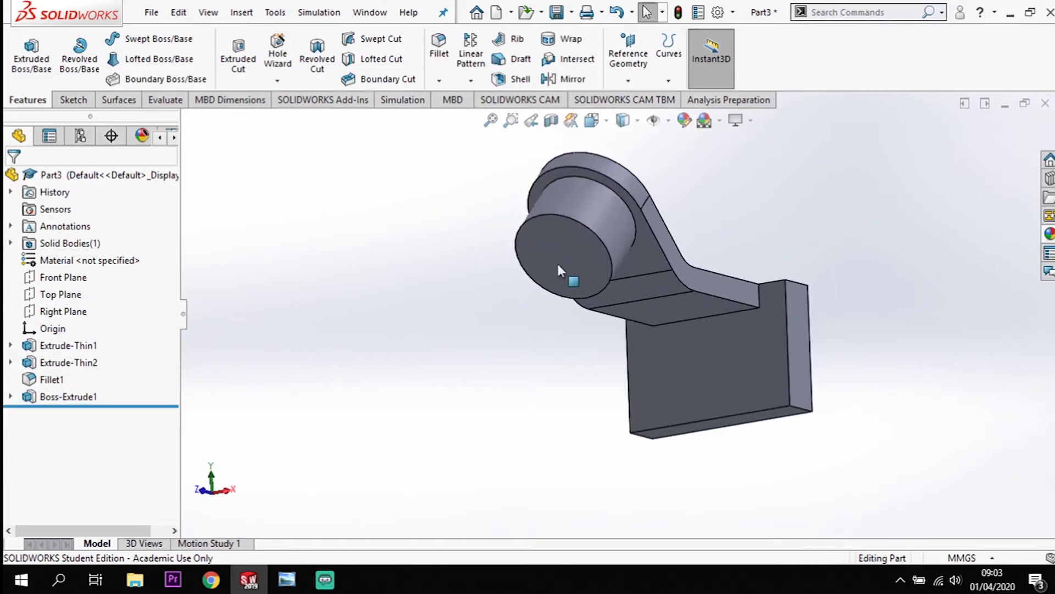
{"action": "left_click", "coordinate": [558, 261]}
{"action": "left_click", "coordinate": [74, 99]}
{"action": "left_click", "coordinate": [24, 52]}
{"action": "left_click", "coordinate": [136, 40]}
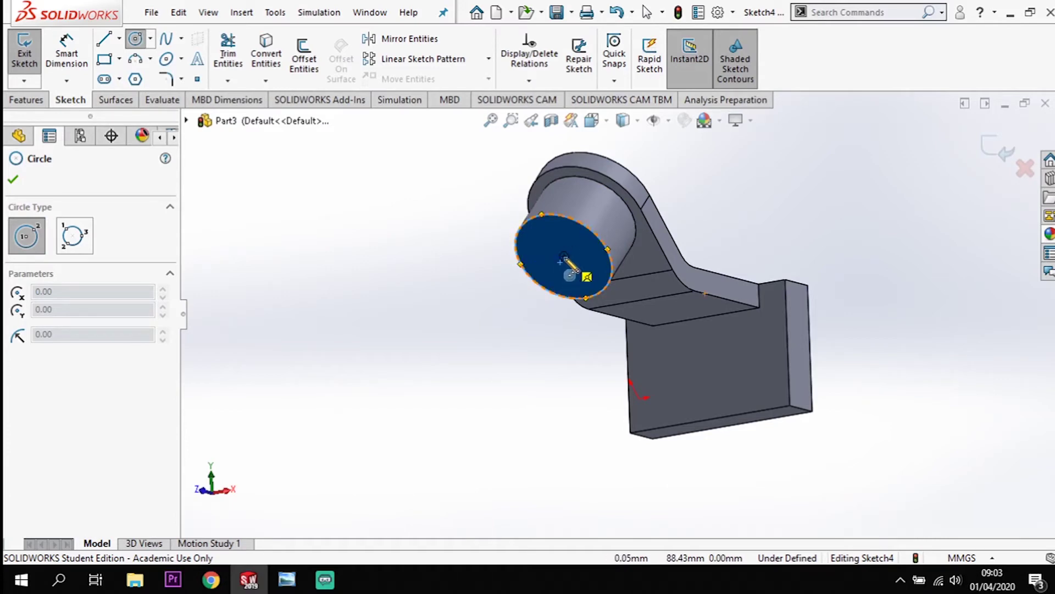
{"action": "left_click", "coordinate": [564, 256]}
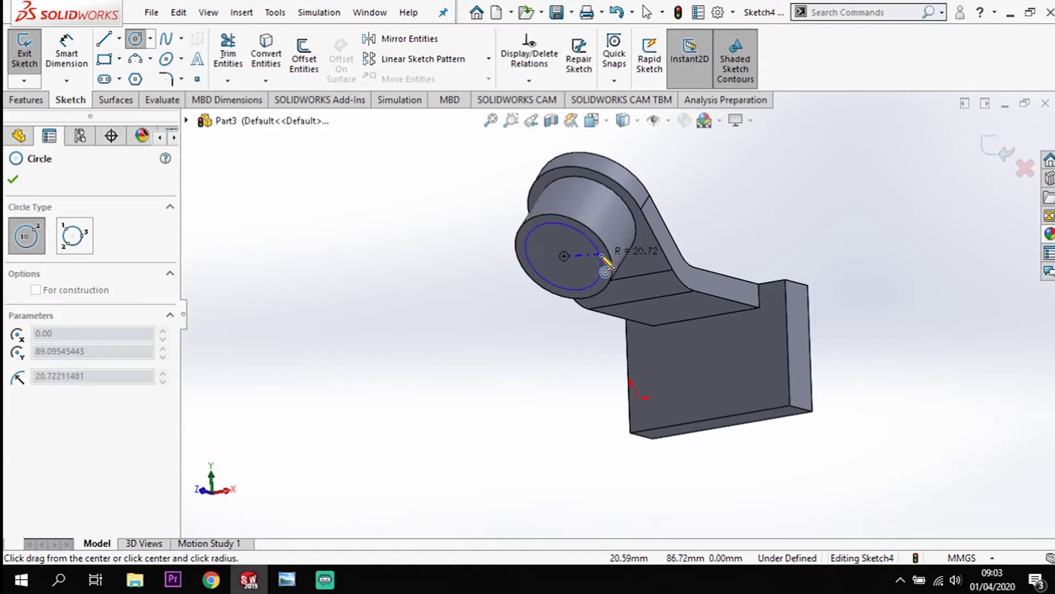
{"action": "left_click", "coordinate": [599, 270]}
{"action": "key", "text": "Escape"}
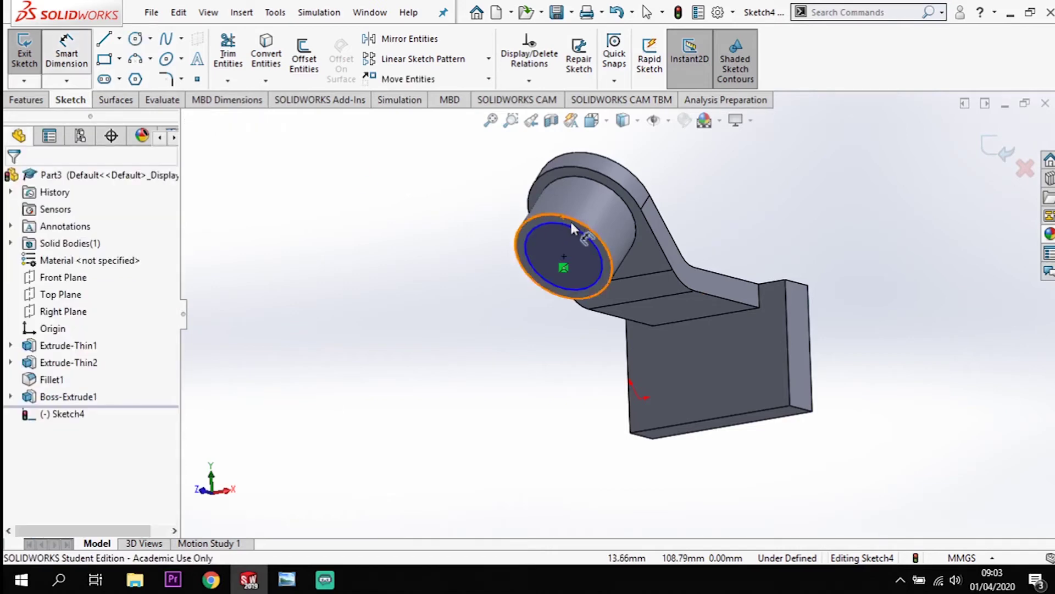
Dimension the inner circle on the boss's end face with a diameter of 32 mm.
{"action": "left_click", "coordinate": [572, 226]}
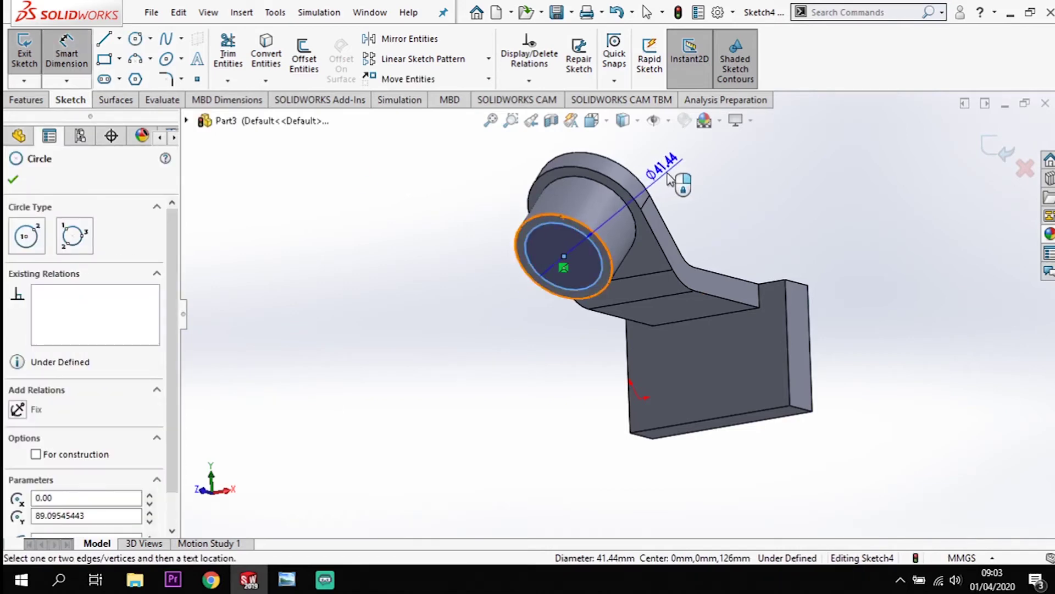
{"action": "left_click", "coordinate": [657, 180]}
{"action": "type", "text": "32"}
{"action": "key", "text": "Return"}
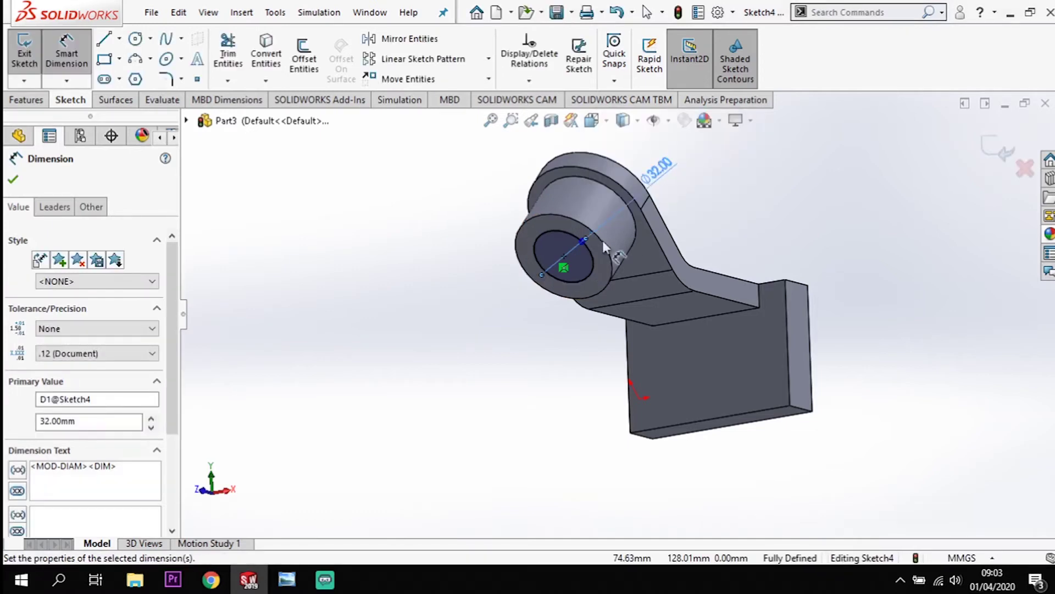
Cut the 32 mm circle Through All to make a hole through the boss and the arm.
{"action": "left_click", "coordinate": [26, 104]}
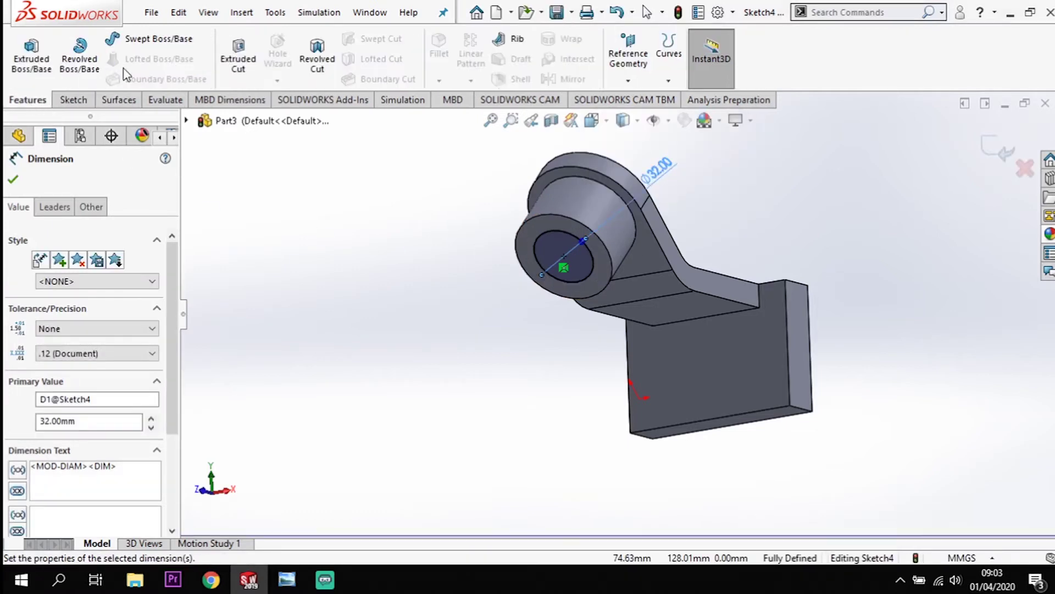
{"action": "left_click", "coordinate": [238, 58]}
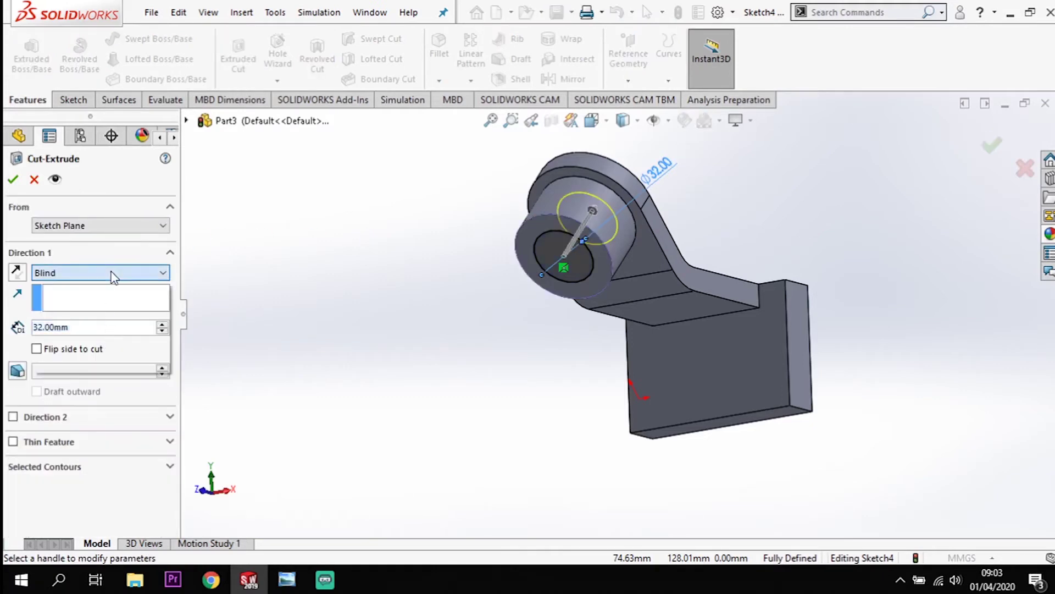
{"action": "left_click", "coordinate": [111, 273]}
{"action": "left_click", "coordinate": [56, 297]}
{"action": "middle_click_drag", "start_coordinate": [314, 342], "coordinate": [264, 358]}
{"action": "left_click", "coordinate": [13, 180]}
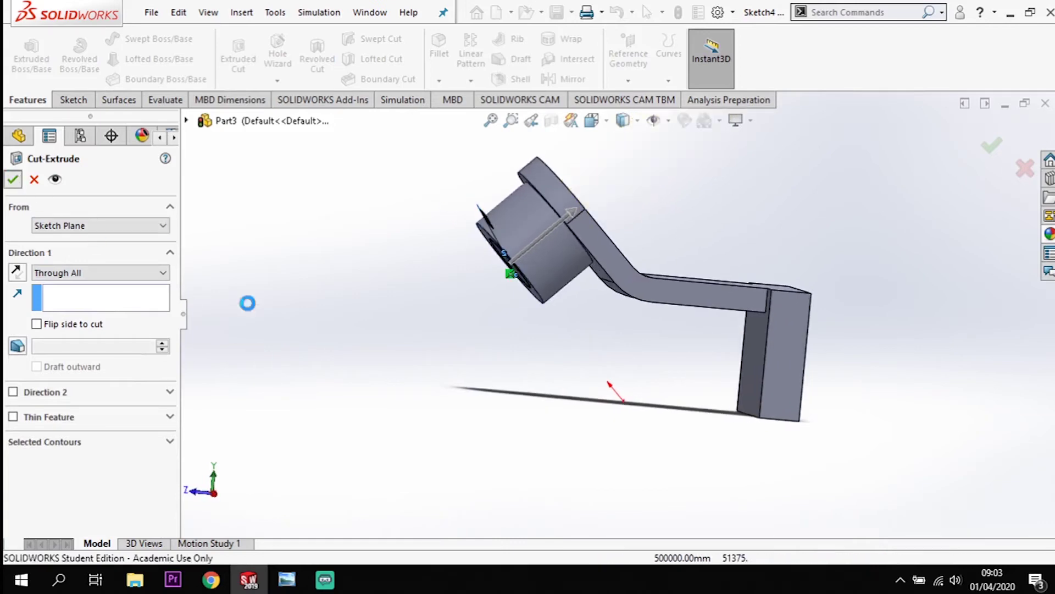
{"action": "left_click", "coordinate": [496, 418]}
{"action": "middle_click_drag", "start_coordinate": [500, 424], "coordinate": [617, 382]}
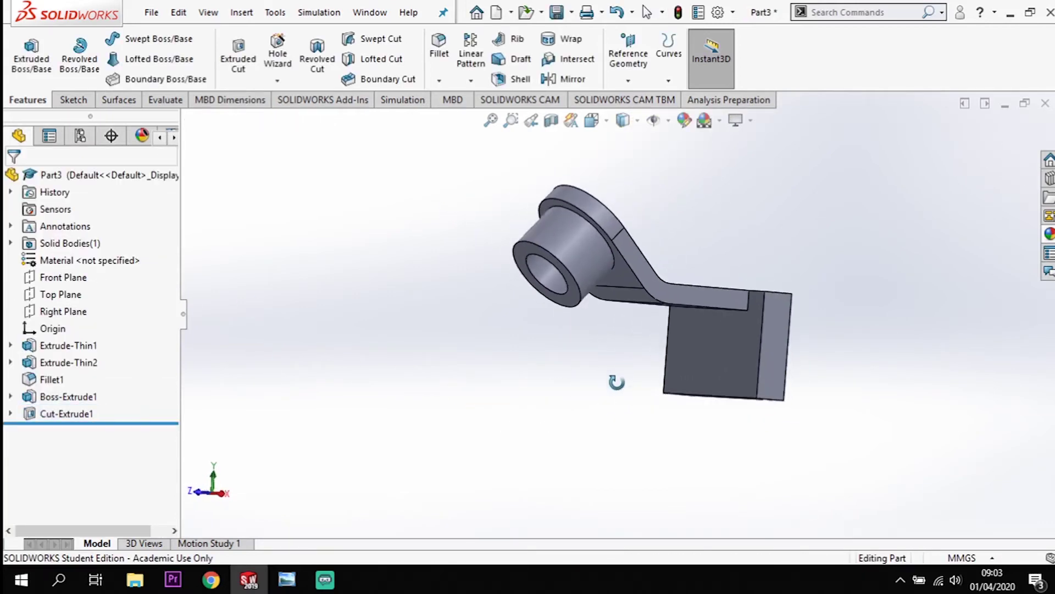
Start a new sketch on the Right Plane, viewed from the Right orientation.
{"action": "middle_click_drag", "start_coordinate": [723, 405], "coordinate": [626, 423]}
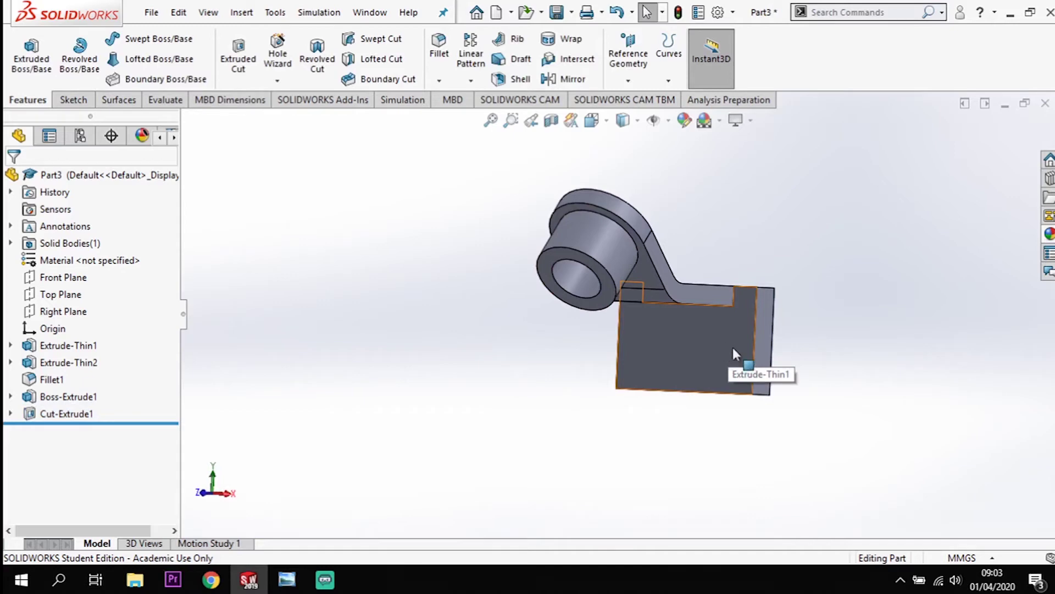
{"action": "middle_click_drag", "start_coordinate": [652, 395], "coordinate": [628, 378]}
{"action": "scroll", "coordinate": [637, 352], "scroll_direction": "down", "scroll_amount": 2}
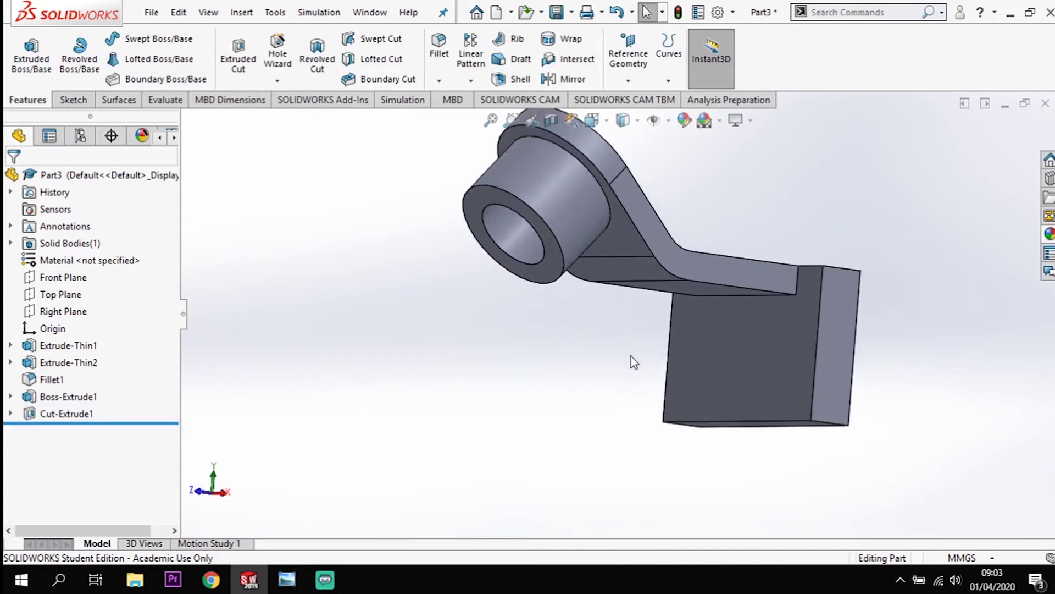
{"action": "key", "text": "space"}
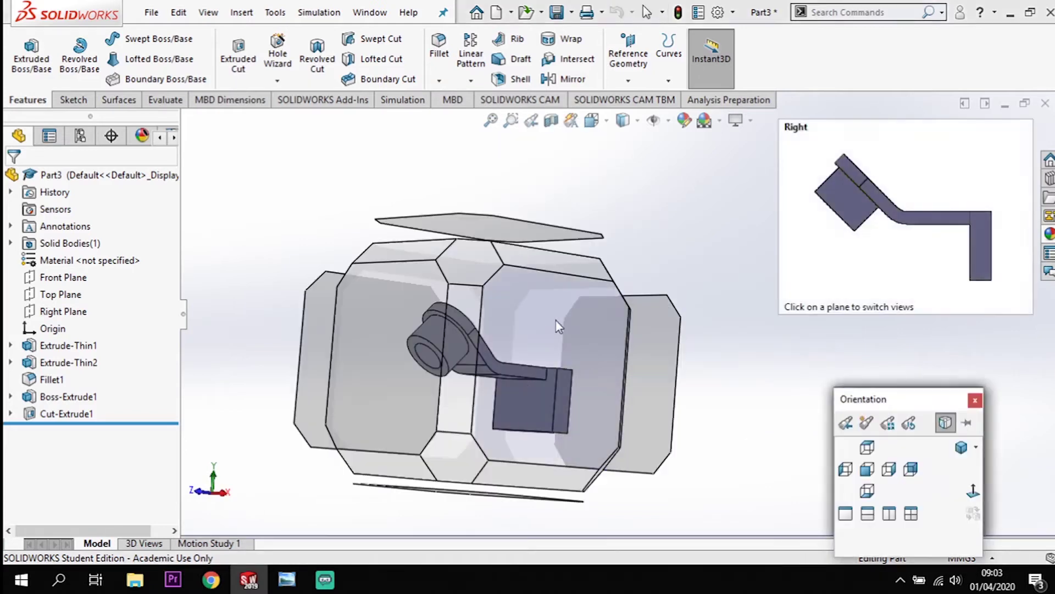
{"action": "left_click", "coordinate": [558, 316]}
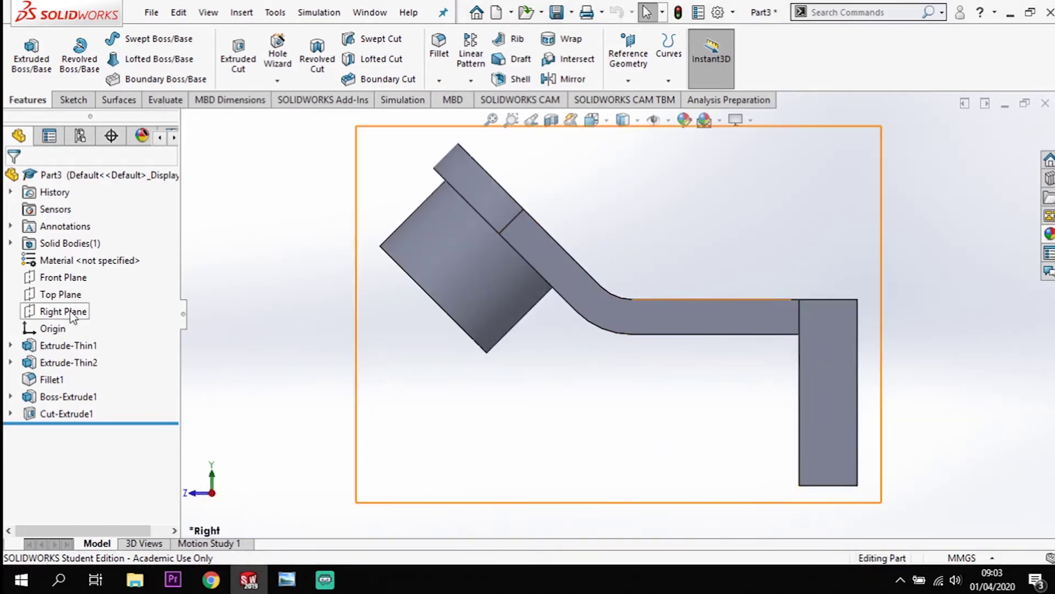
{"action": "left_click", "coordinate": [66, 311]}
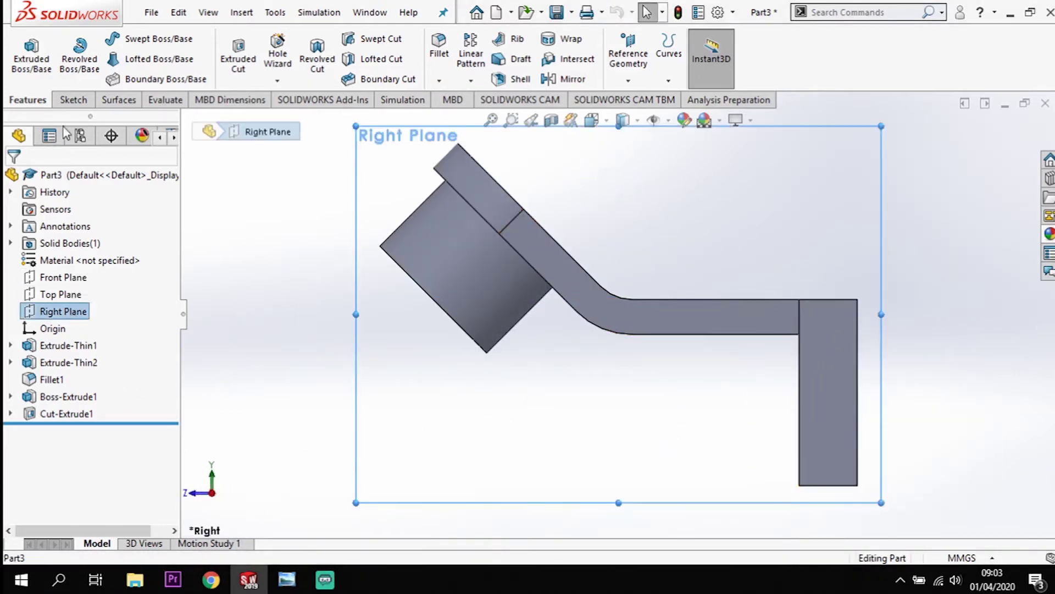
{"action": "left_click", "coordinate": [73, 99]}
{"action": "left_click", "coordinate": [24, 52]}
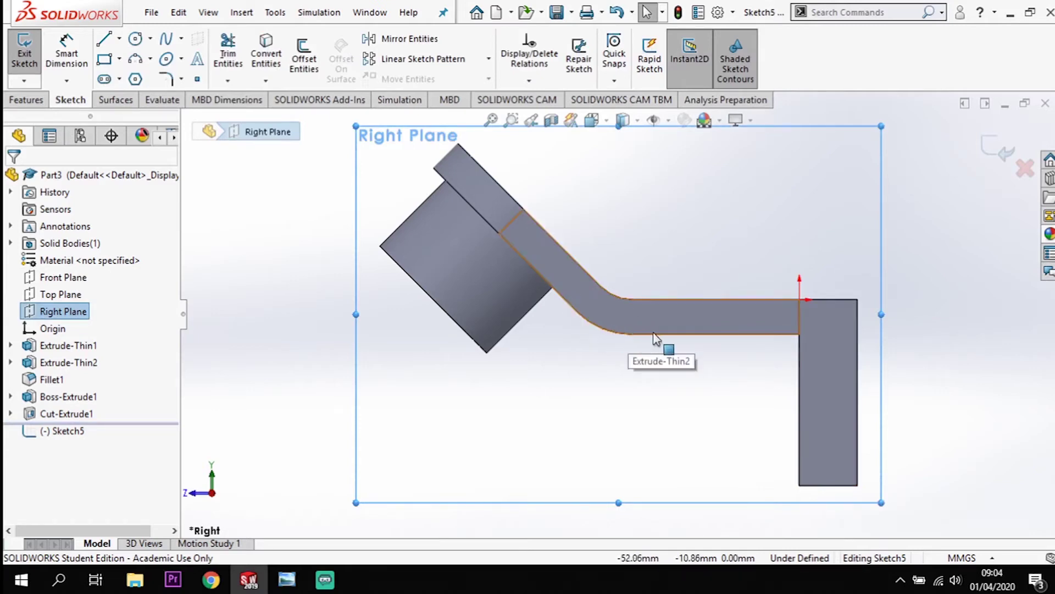
Offset the arm's lower edge chain, including the bend and slanted section, 26 mm downward towards the boss side.
{"action": "left_click", "coordinate": [694, 334]}
{"action": "left_click", "coordinate": [600, 331], "text": "ctrl"}
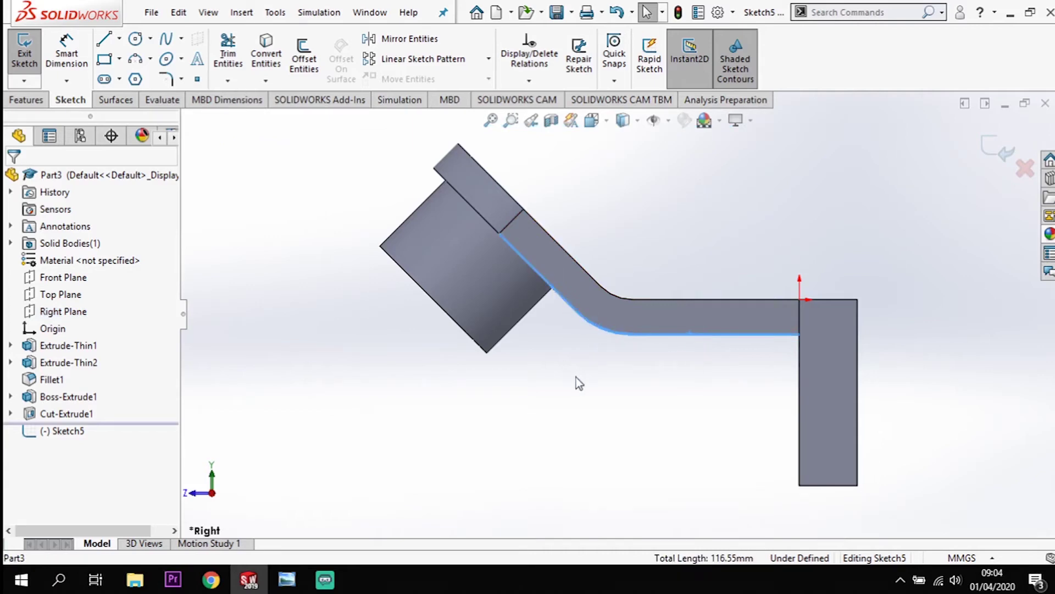
{"action": "left_click", "coordinate": [302, 62]}
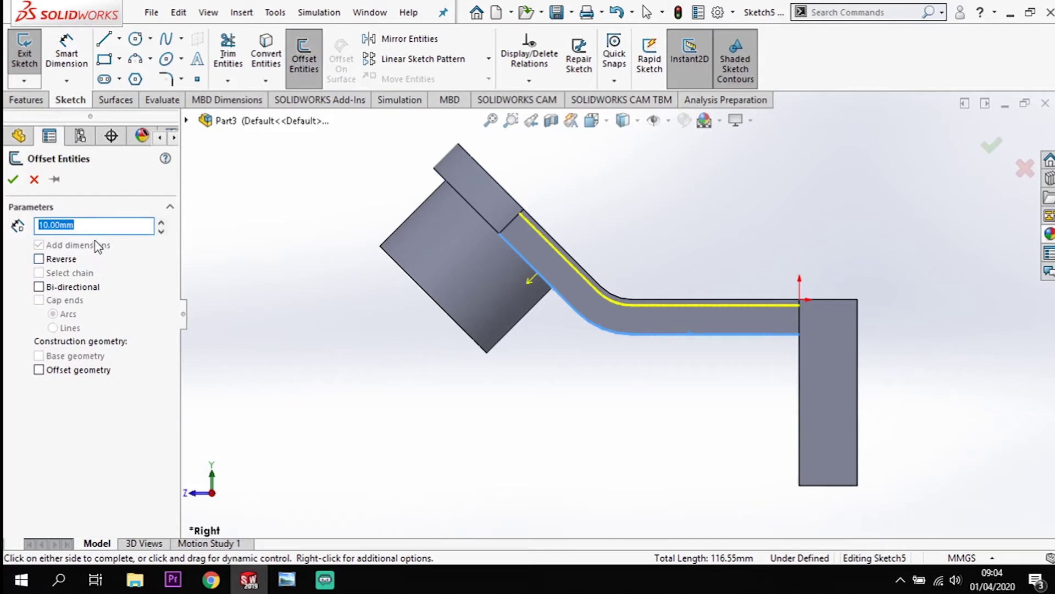
{"action": "left_click", "coordinate": [590, 410]}
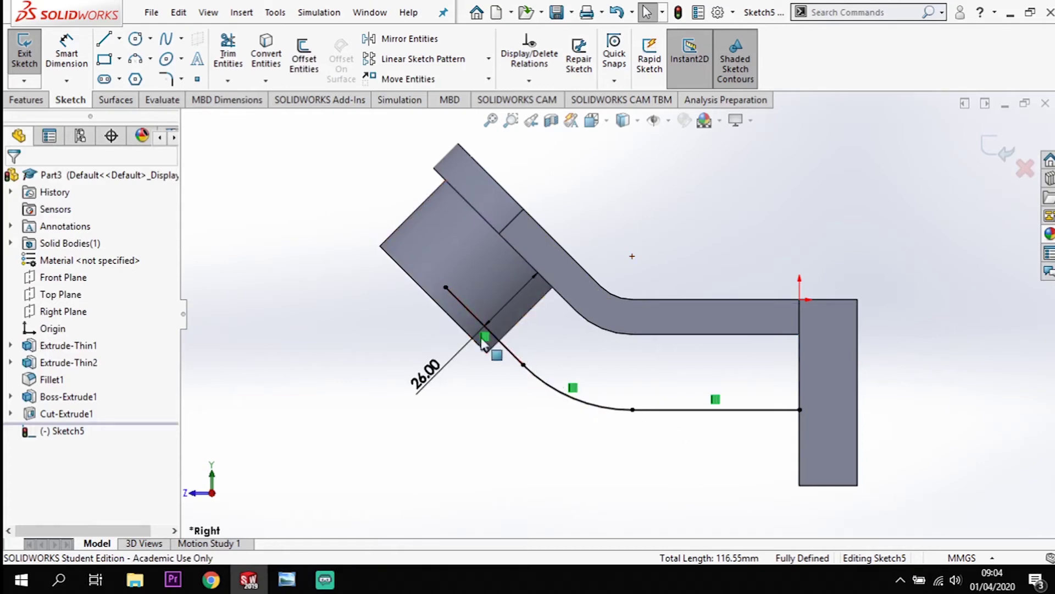
Convert the boss's side edge facing the block into a sketch line and make it construction geometry.
{"action": "left_click", "coordinate": [118, 38]}
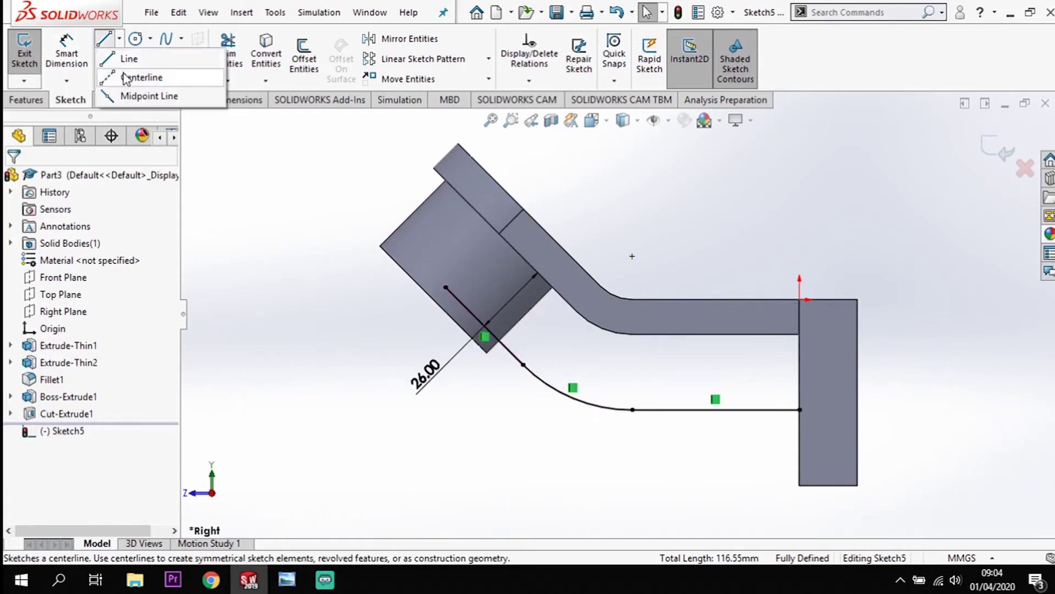
{"action": "left_click", "coordinate": [526, 322]}
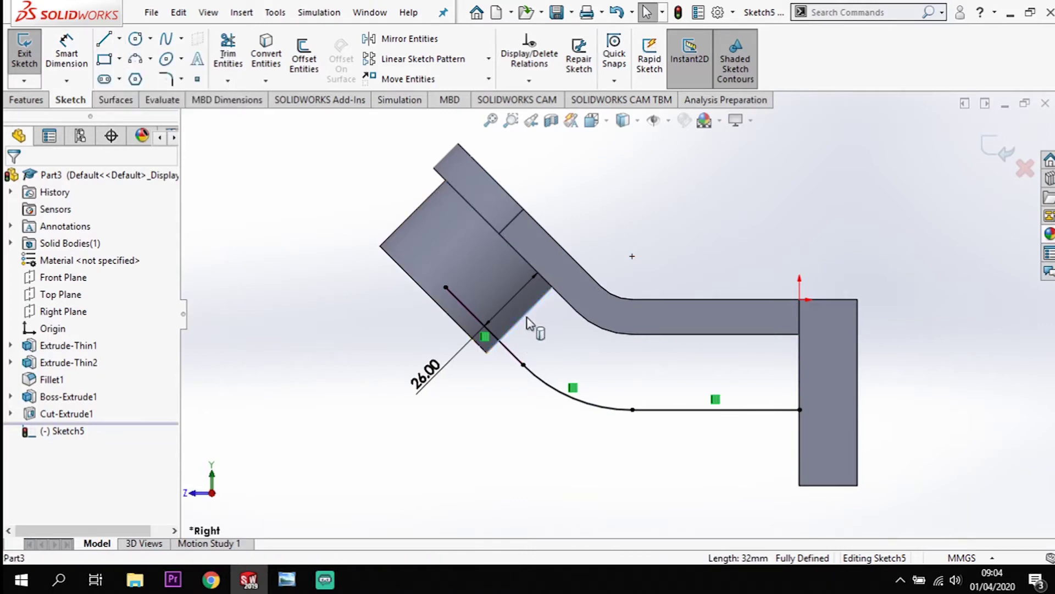
{"action": "left_click", "coordinate": [526, 318]}
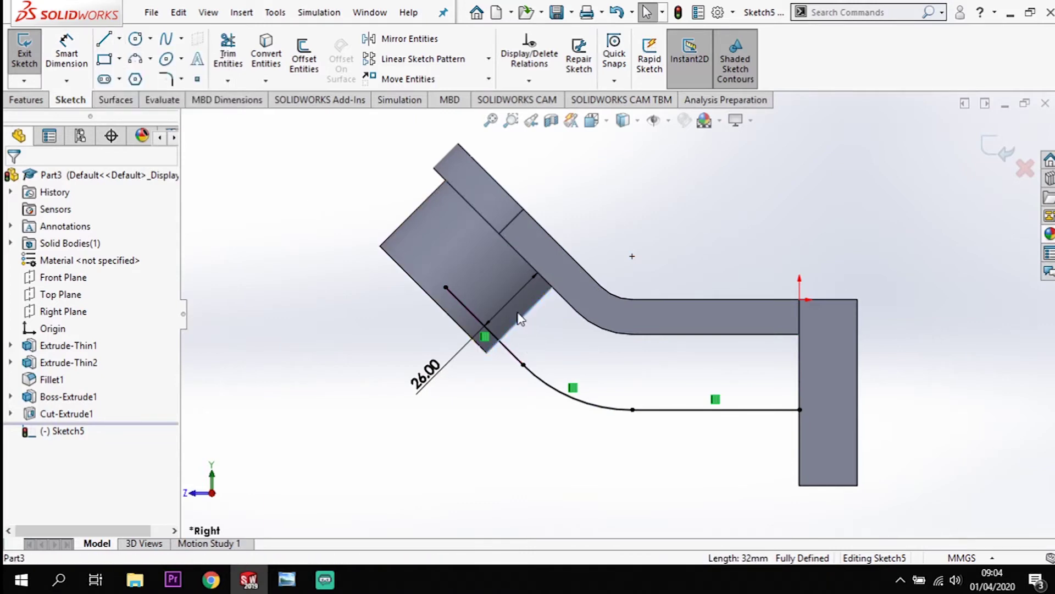
{"action": "left_click", "coordinate": [267, 53]}
{"action": "left_click", "coordinate": [522, 330]}
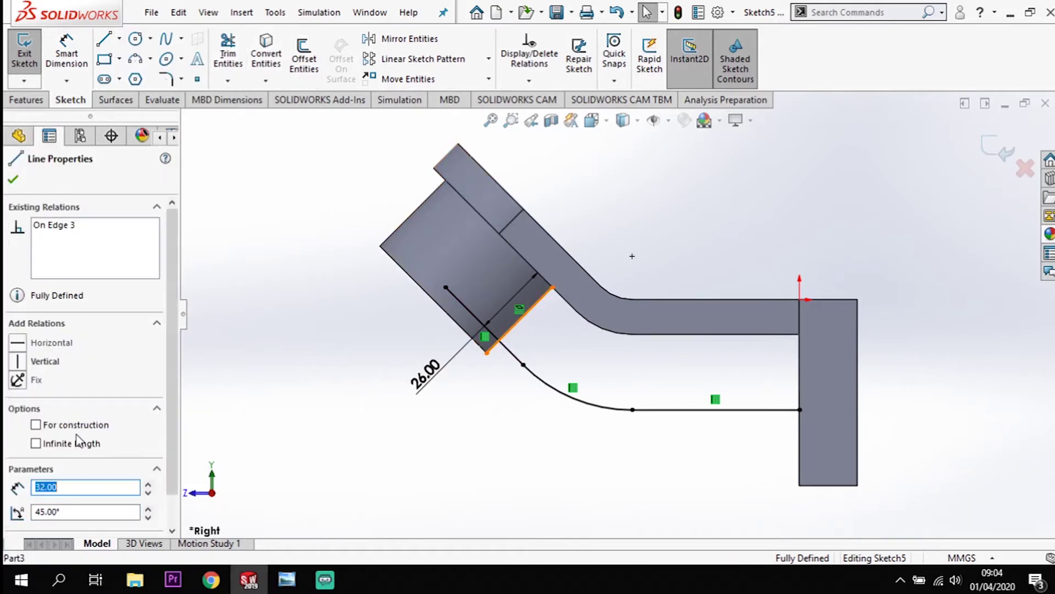
{"action": "left_click", "coordinate": [36, 425]}
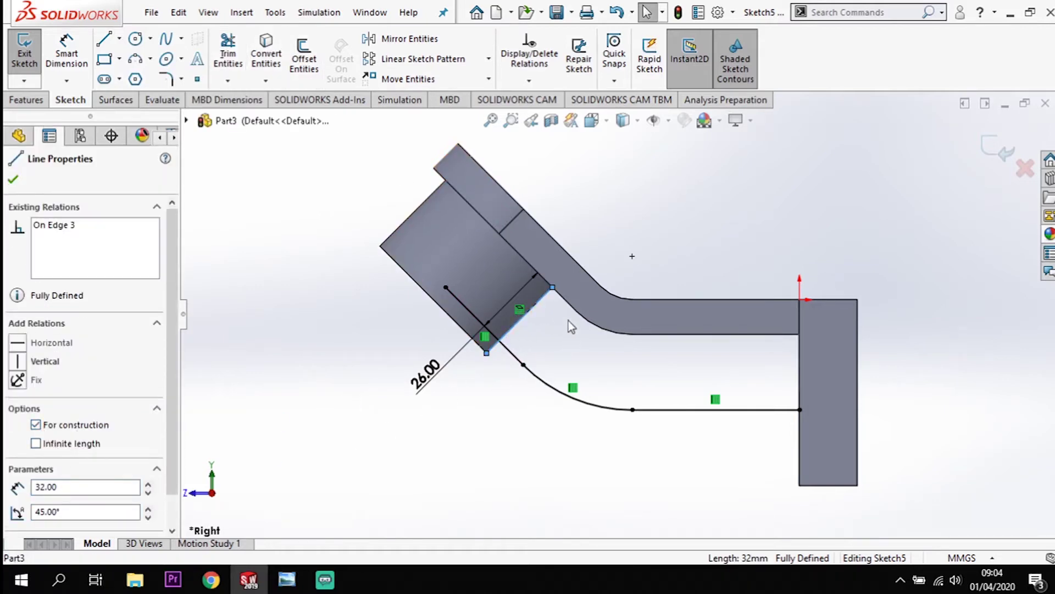
{"action": "left_click", "coordinate": [13, 180]}
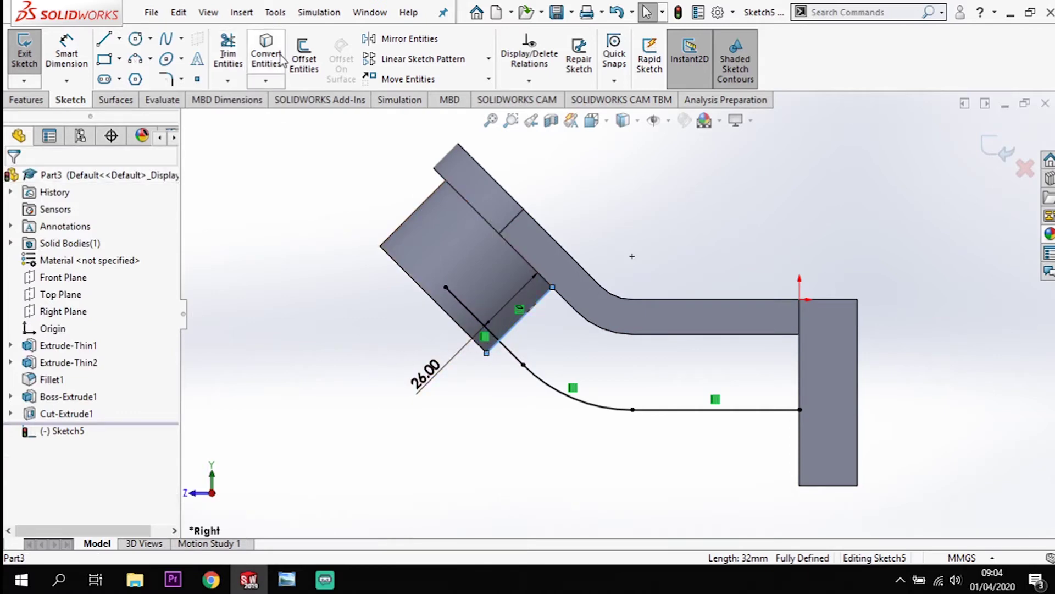
Trim away the part of the slanted offset line that extends into the boss.
{"action": "left_click", "coordinate": [228, 55]}
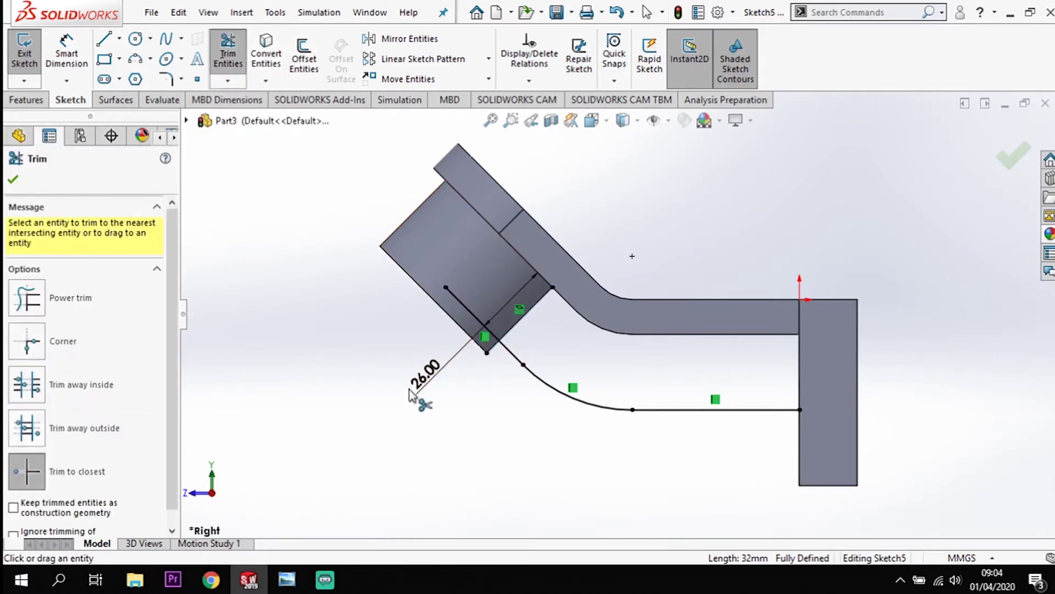
{"action": "left_click", "coordinate": [464, 311]}
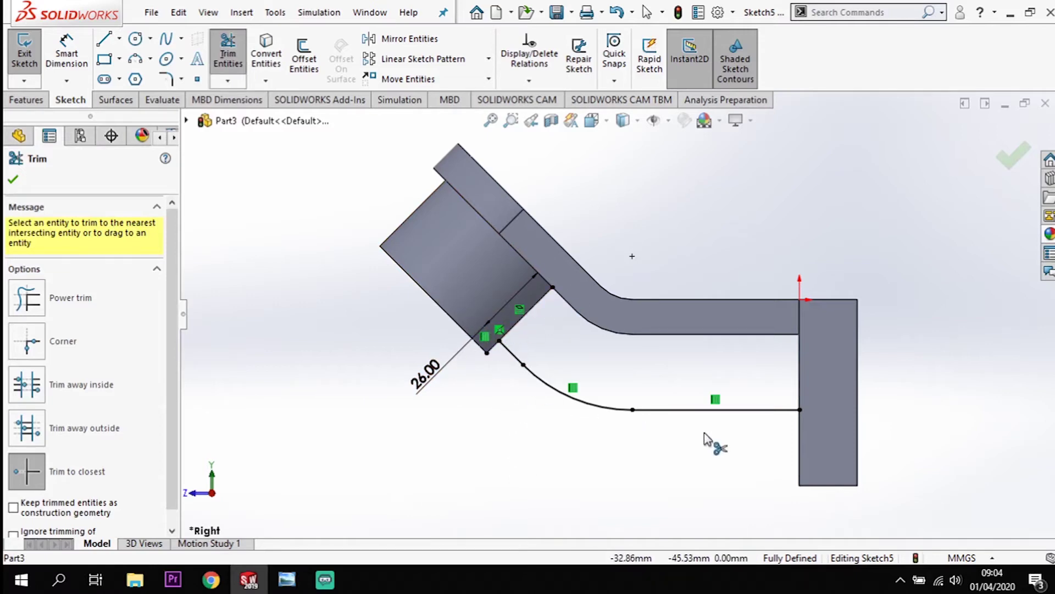
Draw a vertical centerline along the block's arm-side edge, from the origin down to the block's lower corner.
{"action": "left_click", "coordinate": [119, 39]}
{"action": "left_click", "coordinate": [138, 78]}
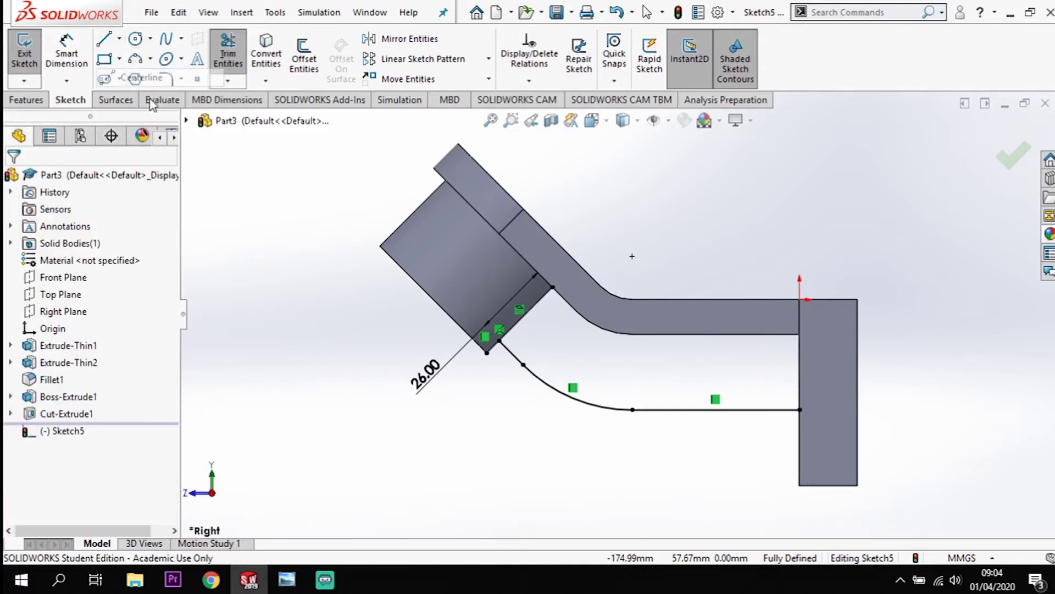
{"action": "left_click", "coordinate": [801, 300]}
{"action": "left_click", "coordinate": [799, 486]}
{"action": "key", "text": "Escape"}
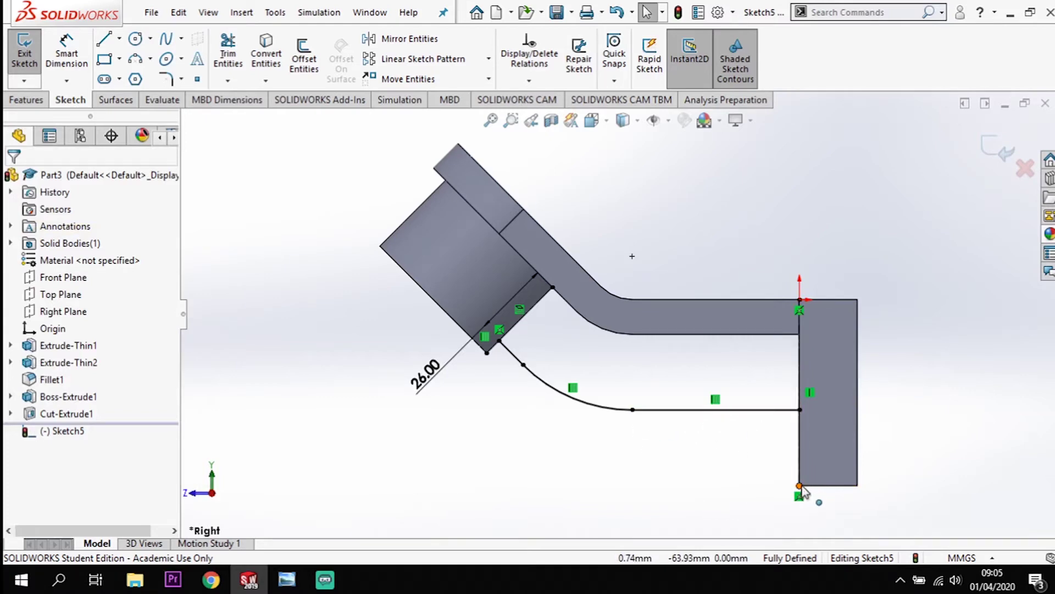
Sketch a circle of about 44 mm radius below the arm, passing through the lower corner of the block's arm-side edge.
{"action": "left_click", "coordinate": [137, 44]}
{"action": "key", "text": "f"}
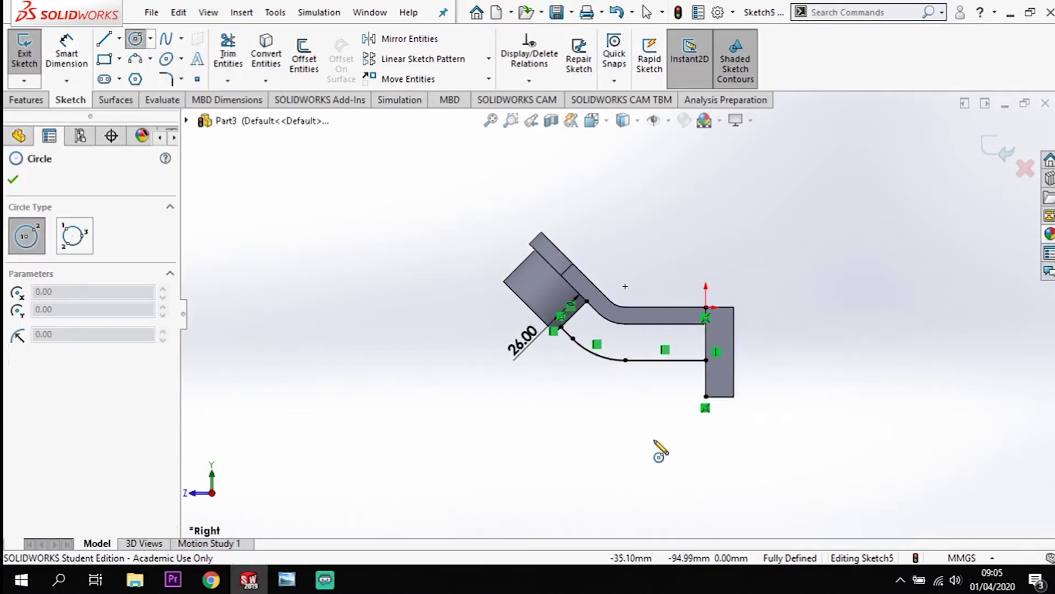
{"action": "left_click", "coordinate": [647, 413]}
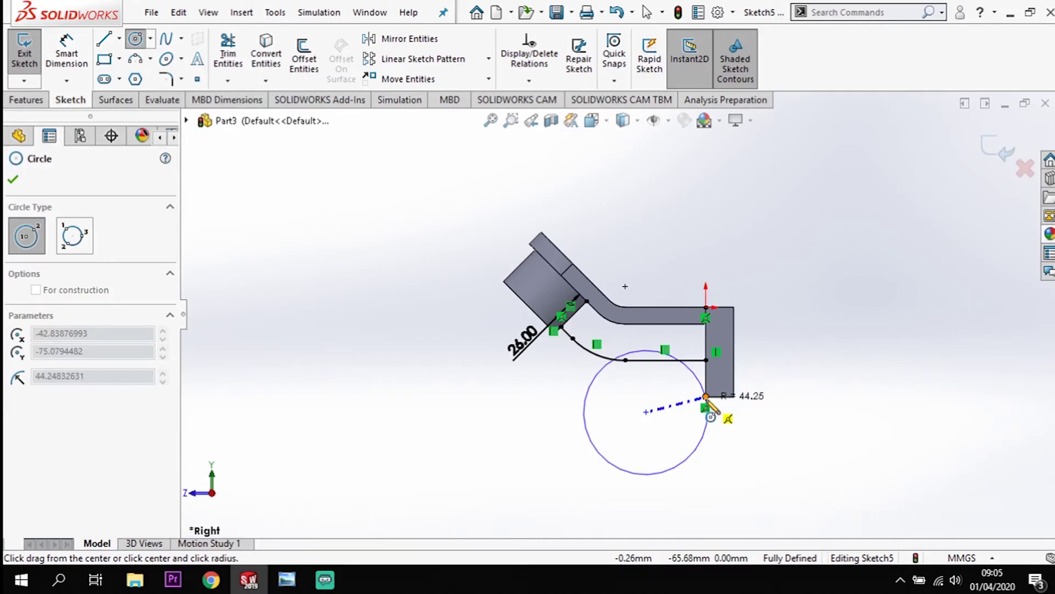
{"action": "left_click", "coordinate": [707, 397]}
{"action": "key", "text": "Escape"}
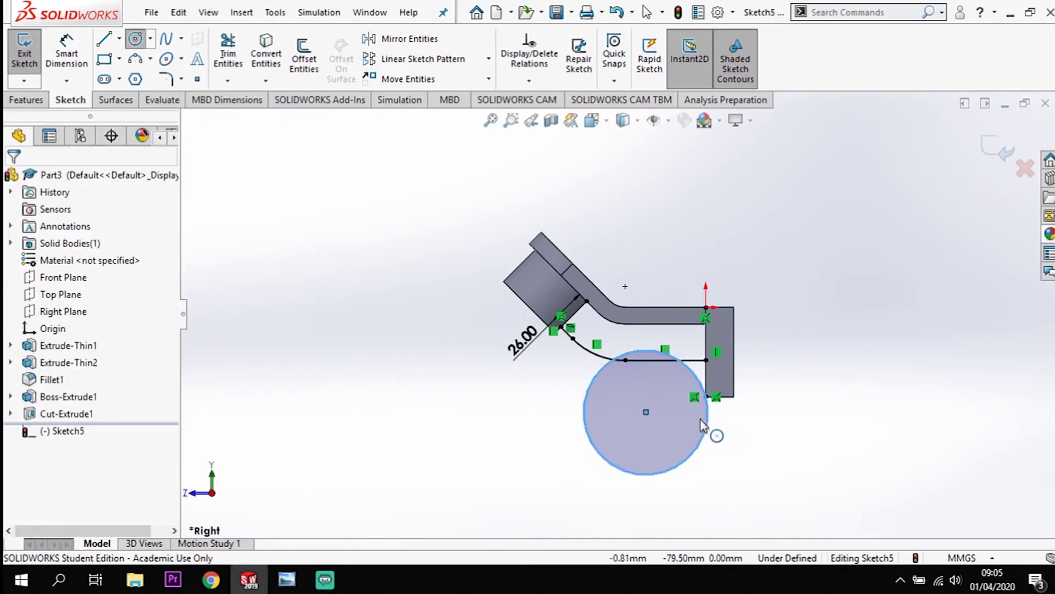
{"action": "key", "text": "Escape"}
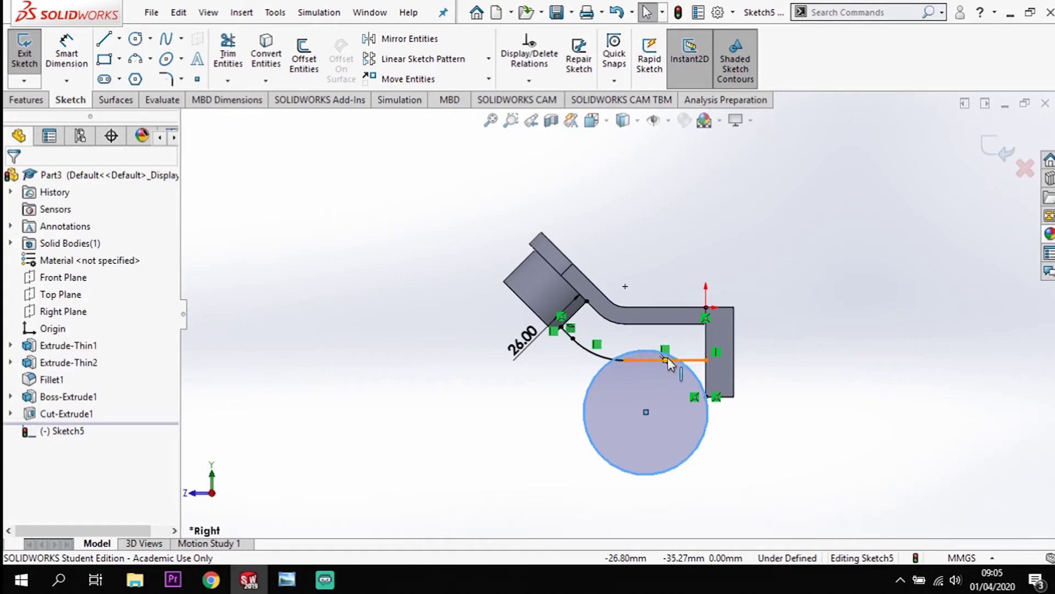
Make the circle tangent to the horizontal offset line above it.
{"action": "left_click", "coordinate": [657, 362]}
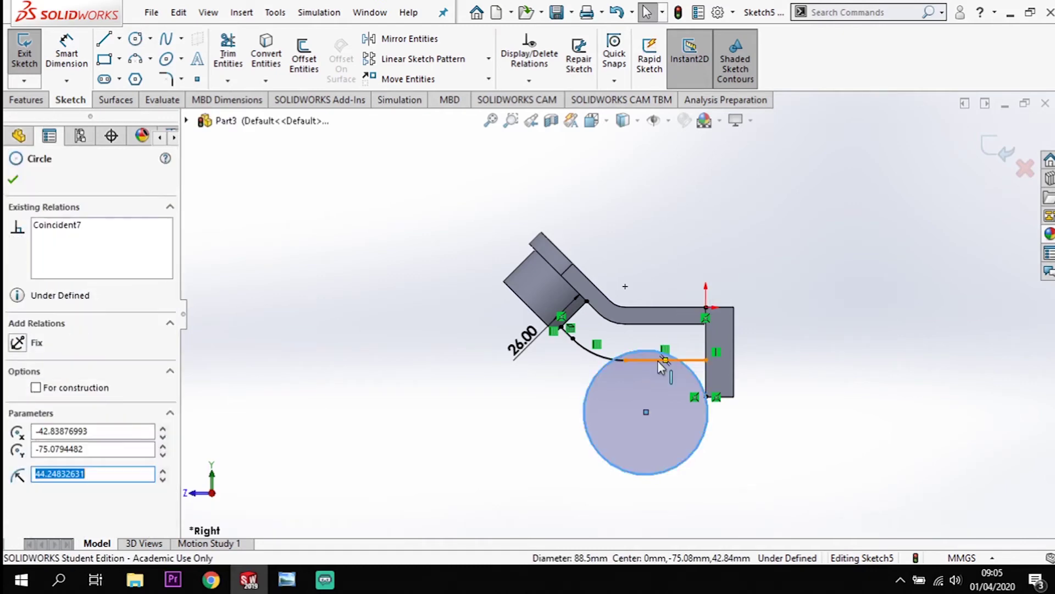
{"action": "left_click", "coordinate": [658, 362]}
{"action": "left_click", "coordinate": [596, 352], "text": "ctrl"}
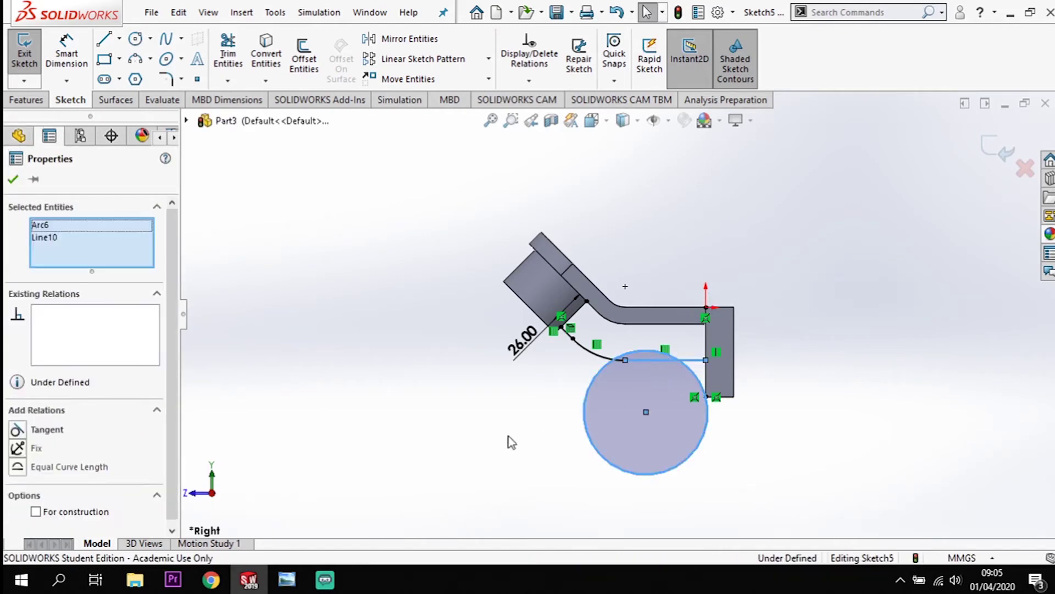
{"action": "left_click", "coordinate": [19, 430]}
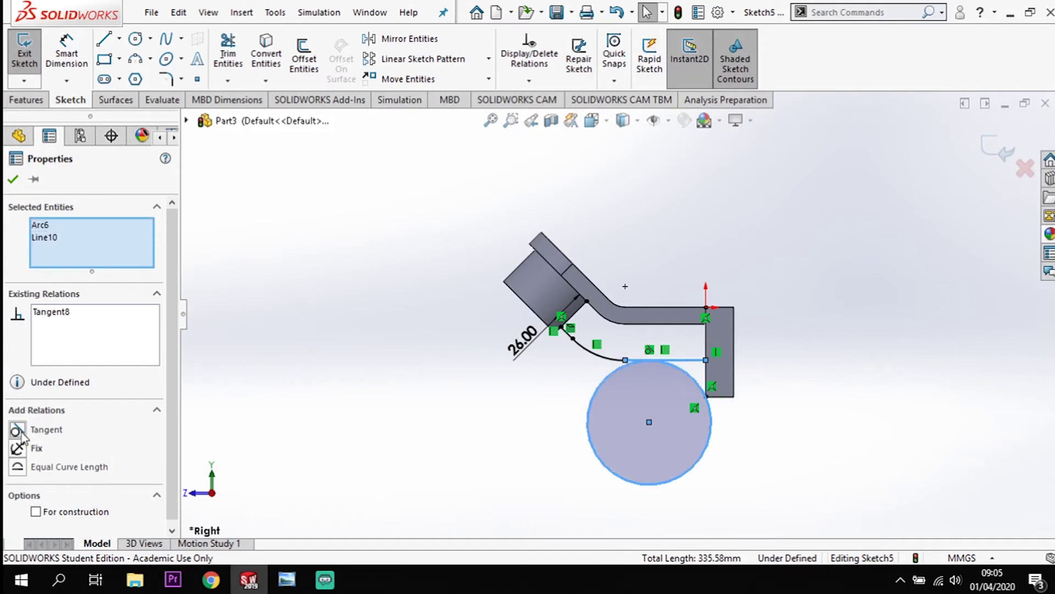
{"action": "left_click", "coordinate": [390, 336]}
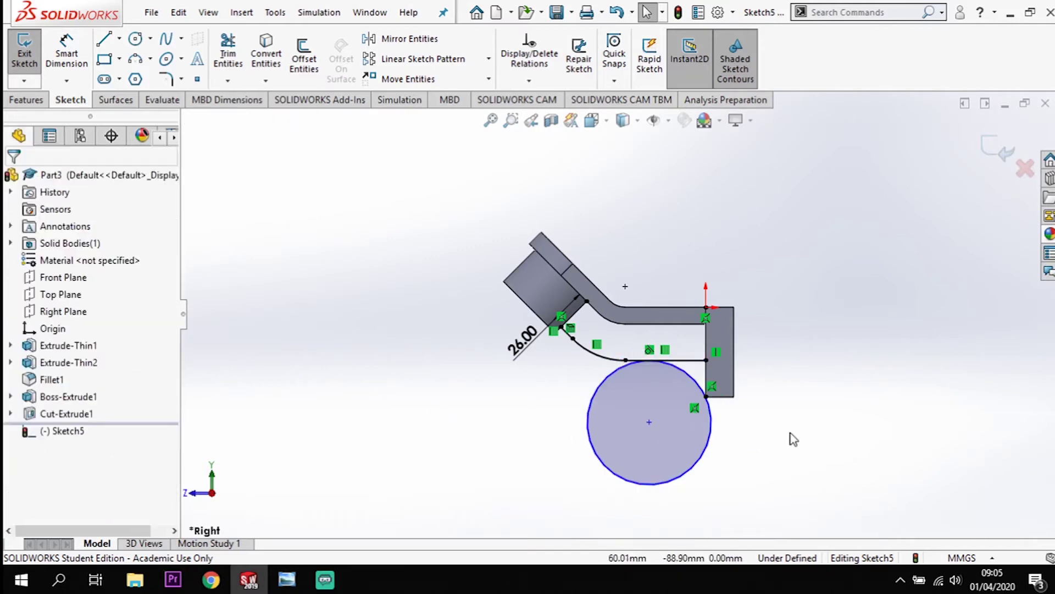
Dimension the circle's diameter at 110 mm.
{"action": "scroll", "coordinate": [789, 436], "scroll_direction": "down", "scroll_amount": 2}
{"action": "left_click", "coordinate": [67, 52]}
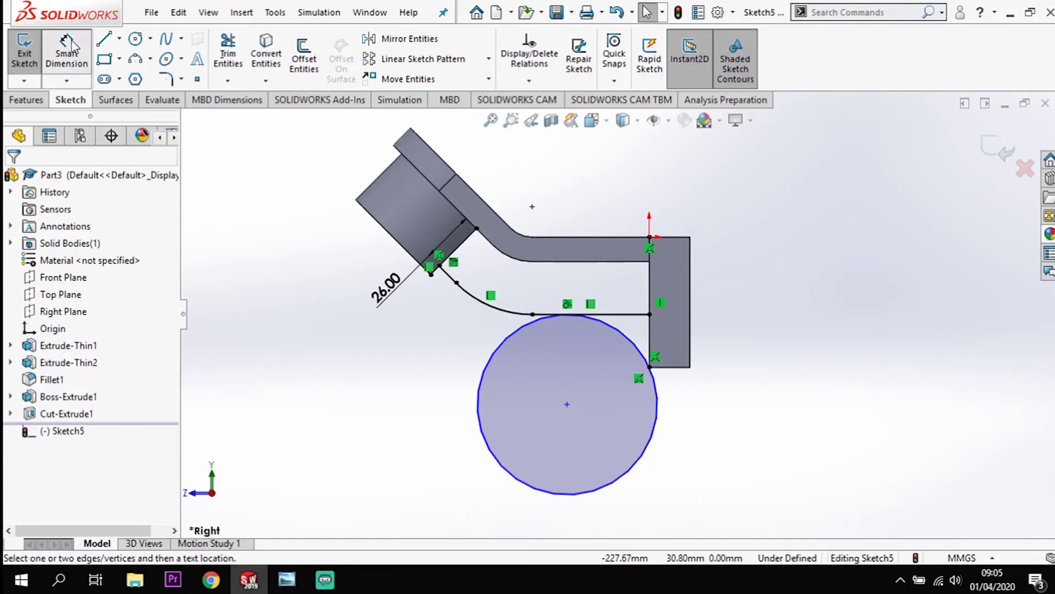
{"action": "left_click", "coordinate": [632, 348]}
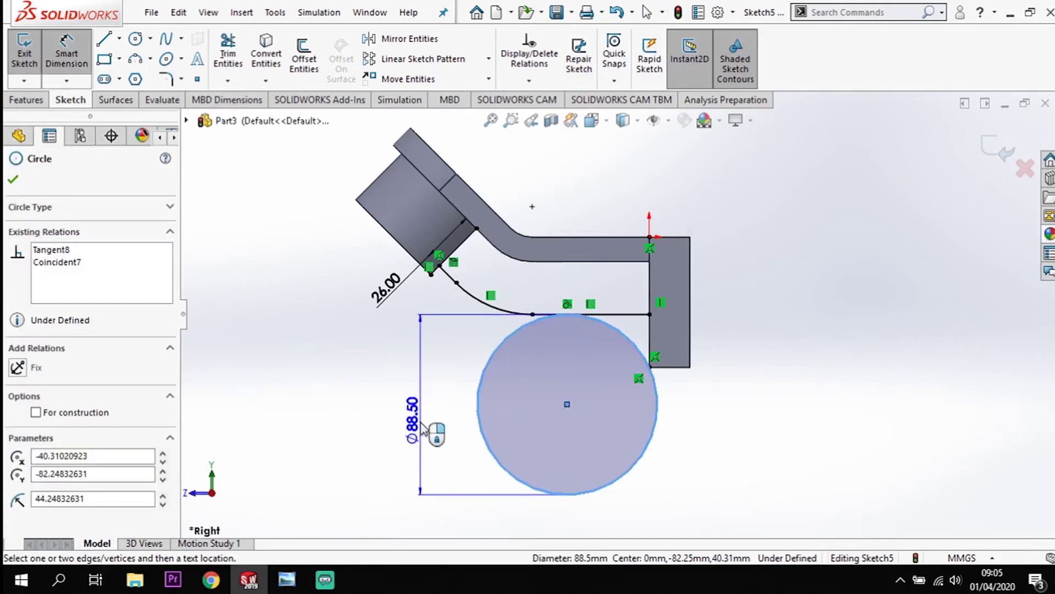
{"action": "left_click", "coordinate": [422, 429]}
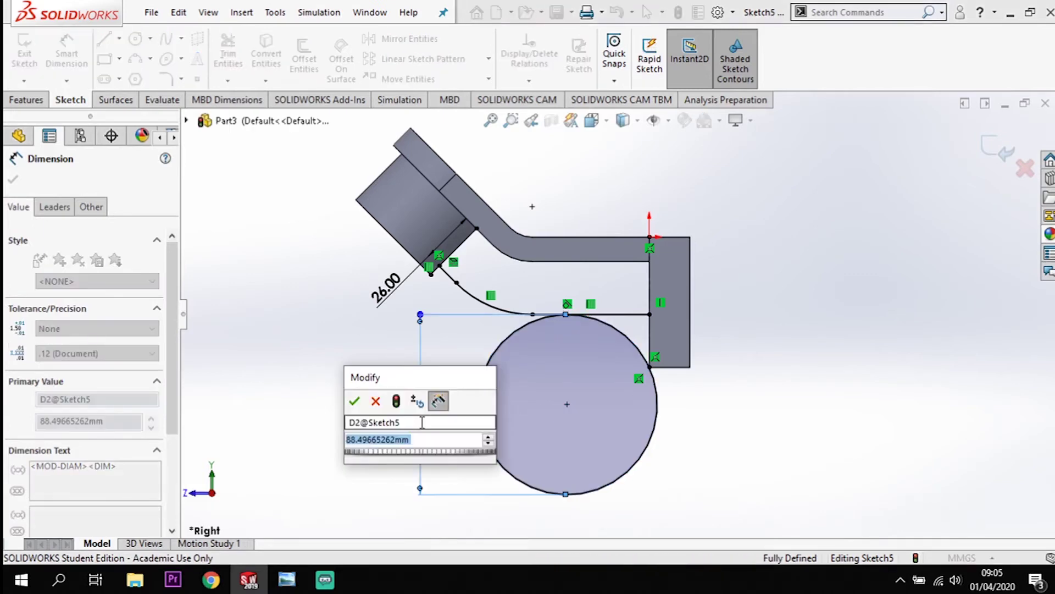
{"action": "type", "text": "110"}
{"action": "key", "text": "Return"}
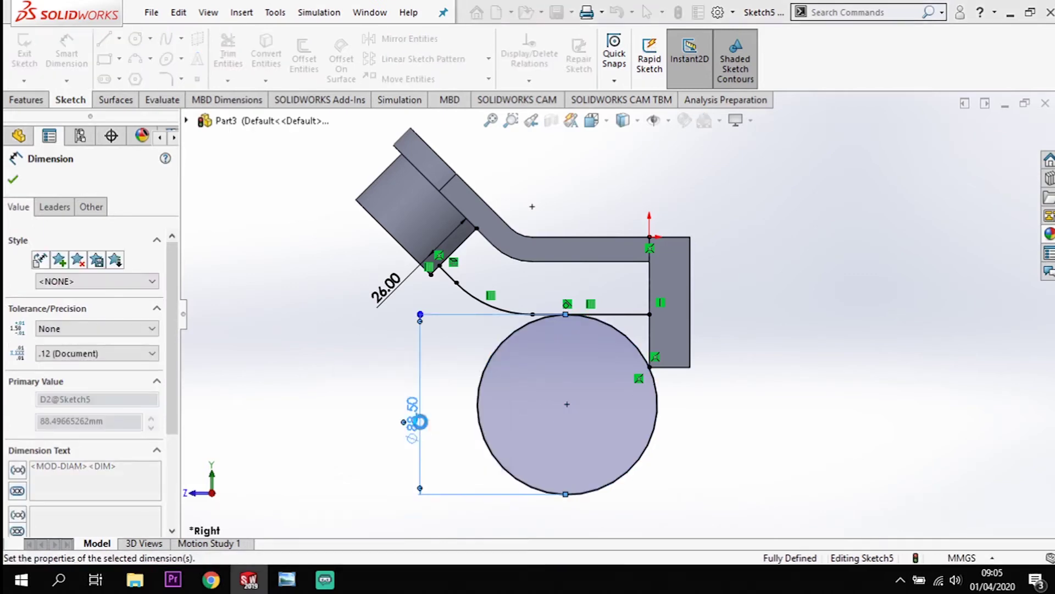
Trim the circle to the arc between its tangent point and the block's corner, and remove the horizontal line between that point and the block.
{"action": "scroll", "coordinate": [577, 324], "scroll_direction": "down", "scroll_amount": 2}
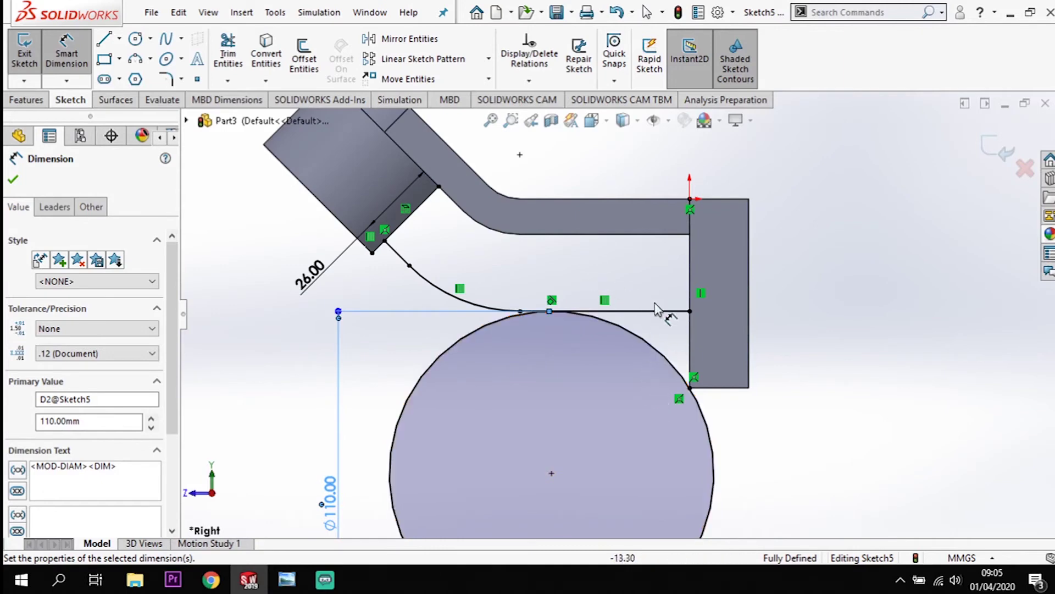
{"action": "scroll", "coordinate": [542, 437], "scroll_direction": "up", "scroll_amount": 1}
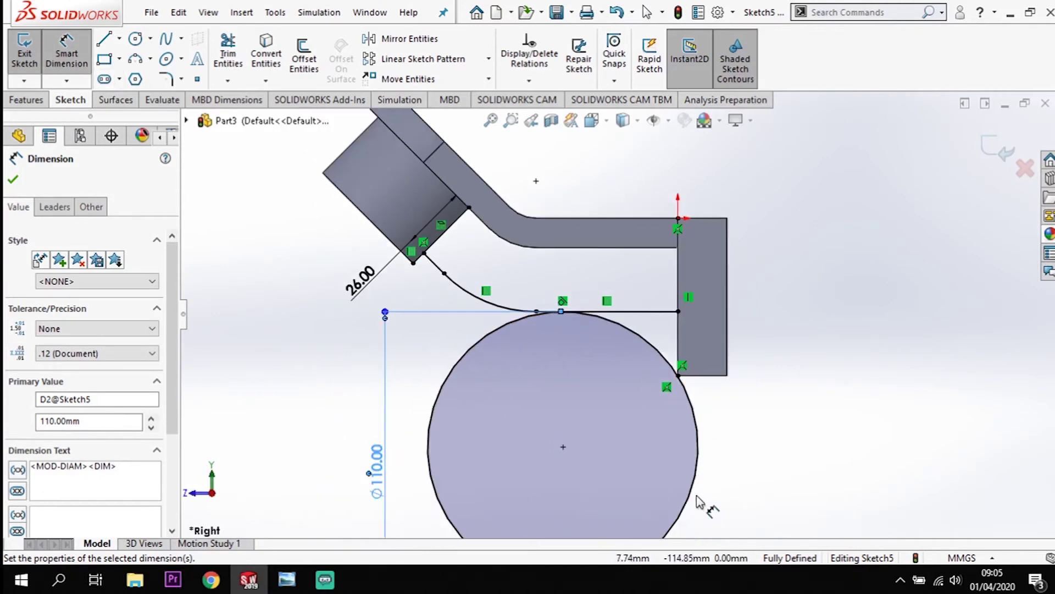
{"action": "left_click", "coordinate": [228, 53]}
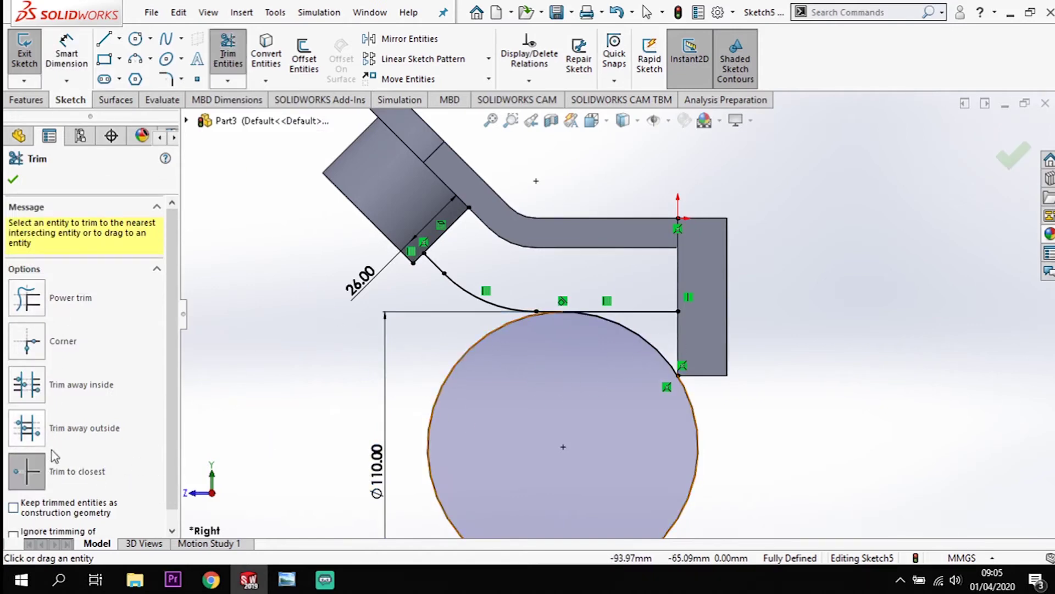
{"action": "left_click", "coordinate": [440, 392]}
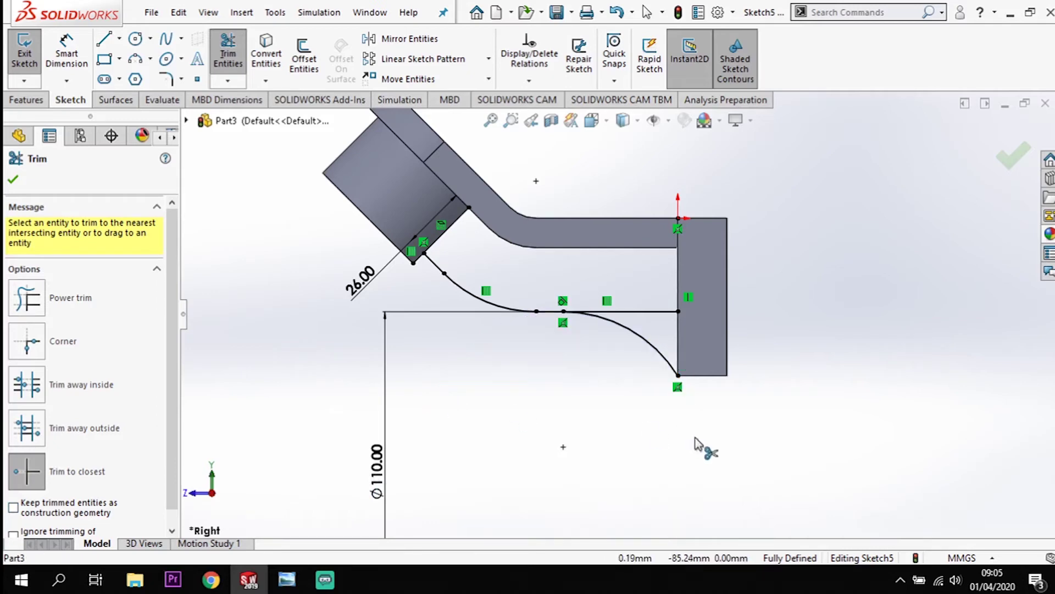
{"action": "left_click", "coordinate": [646, 312]}
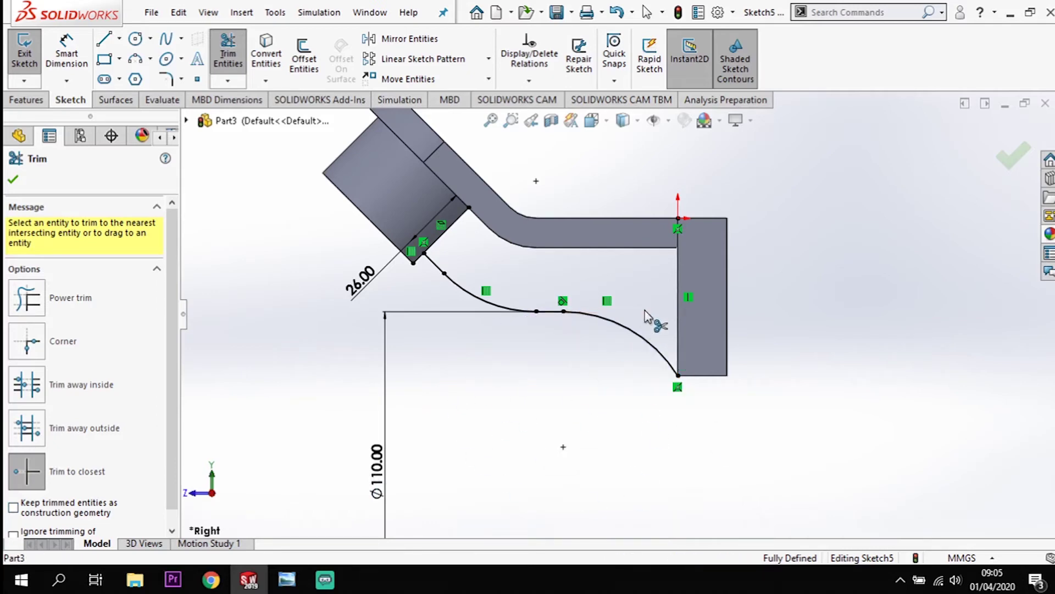
{"action": "scroll", "coordinate": [660, 316], "scroll_direction": "down", "scroll_amount": 2}
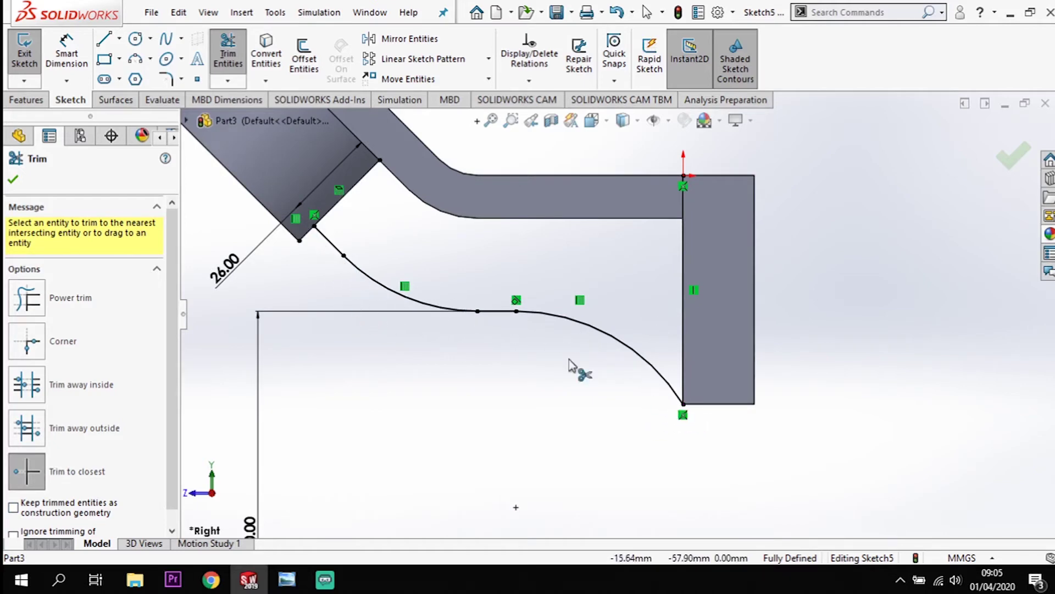
{"action": "left_click", "coordinate": [12, 179]}
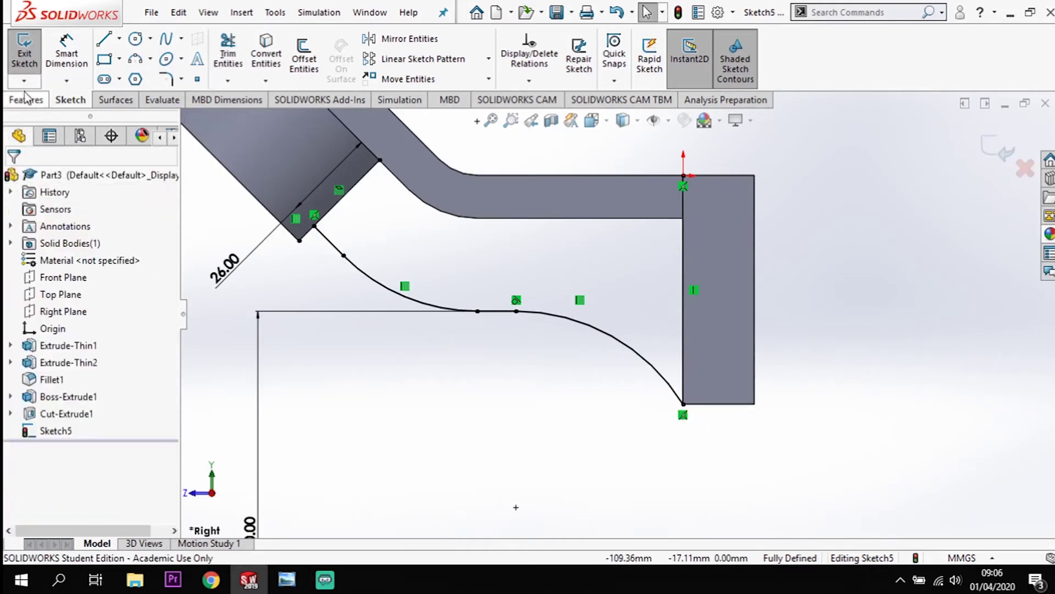
Create a 12 mm thick rib from the curved profile, filling up to the arm, boss and block.
{"action": "left_click", "coordinate": [36, 102]}
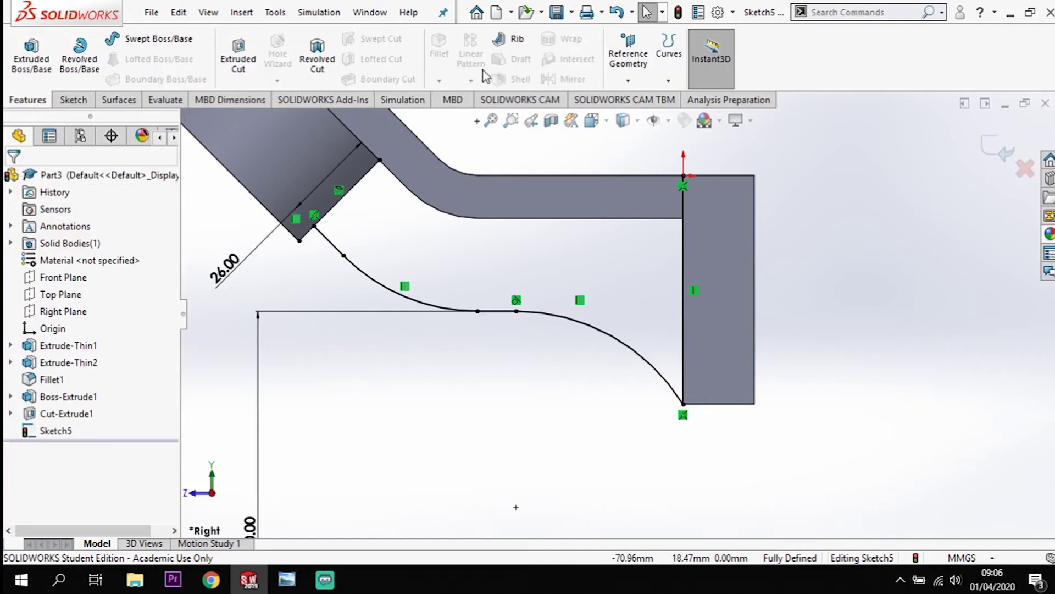
{"action": "left_click", "coordinate": [512, 55]}
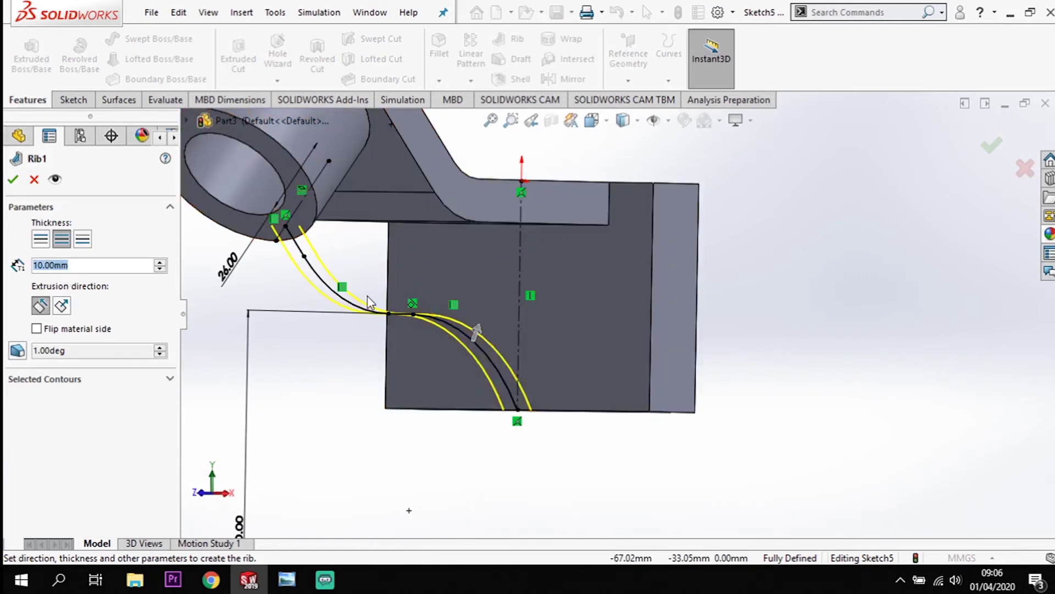
{"action": "type", "text": "12"}
{"action": "key", "text": "Return"}
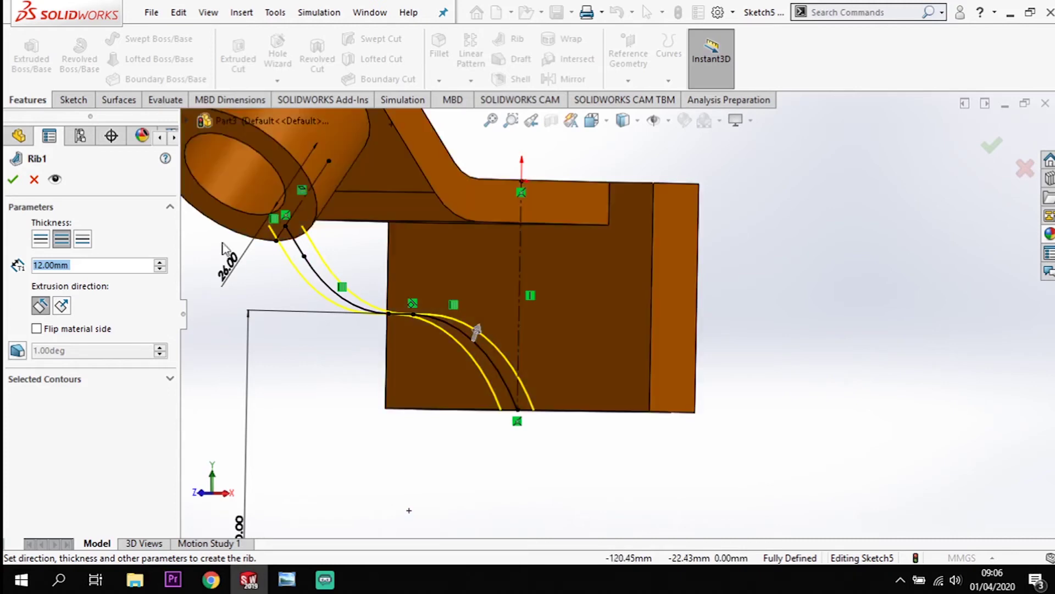
{"action": "left_click", "coordinate": [13, 179]}
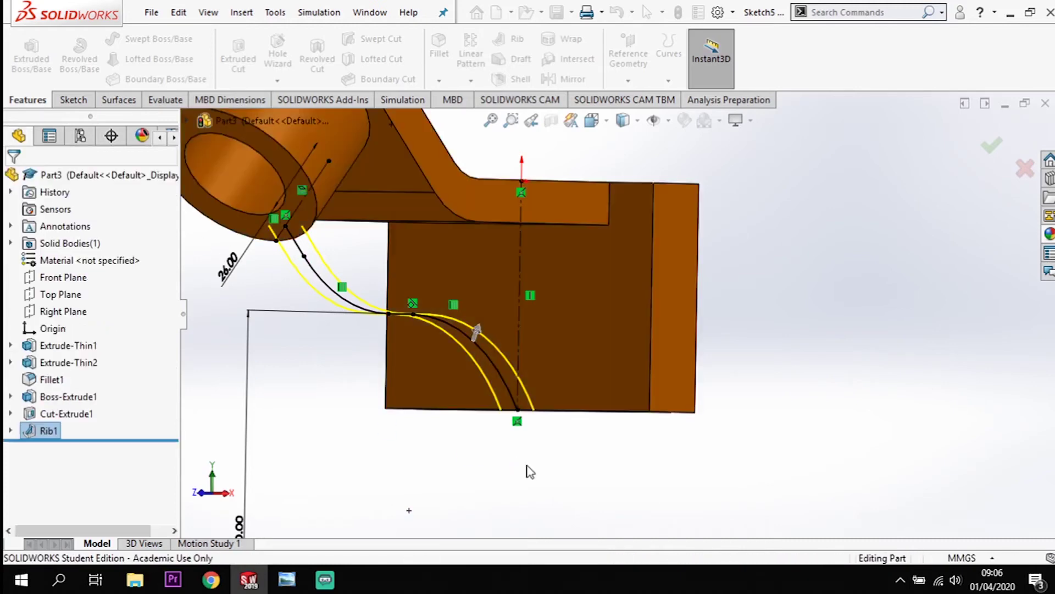
{"action": "left_click", "coordinate": [555, 484]}
Start a counterbore hole on the block's face beside the rib, for an M6 ANSI Metric hex bolt with normal fit, through all.
{"action": "mouse_move", "coordinate": [555, 483]}
{"action": "middle_mouse_down"}
{"action": "mouse_move", "coordinate": [497, 436]}
{"action": "mouse_move", "coordinate": [557, 465]}
{"action": "mouse_move", "coordinate": [544, 411]}
{"action": "middle_mouse_up"}
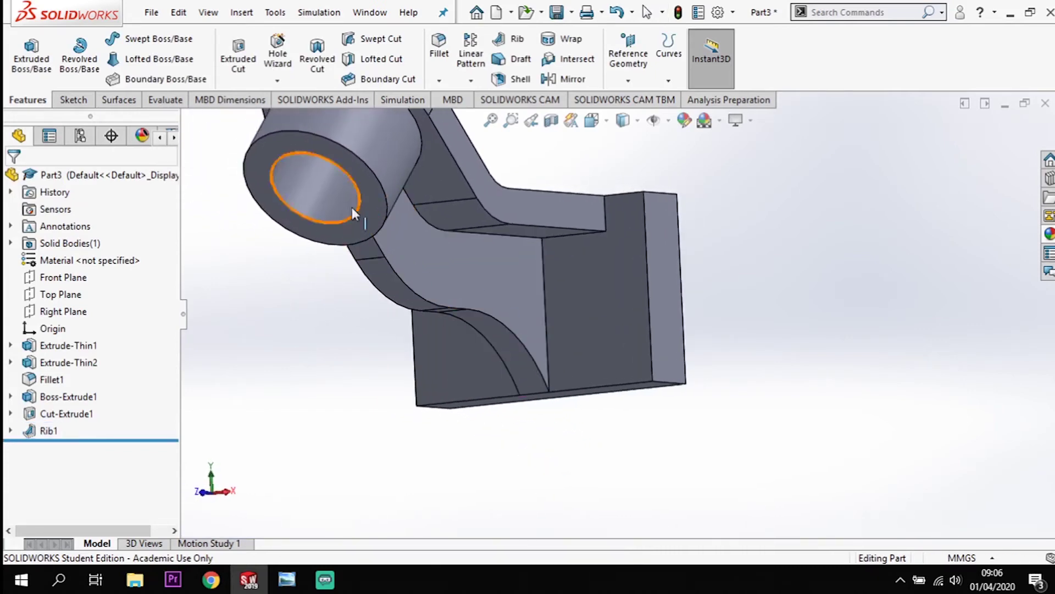
{"action": "middle_click_drag", "start_coordinate": [548, 449], "coordinate": [555, 412]}
{"action": "middle_click_drag", "start_coordinate": [482, 333], "coordinate": [539, 391]}
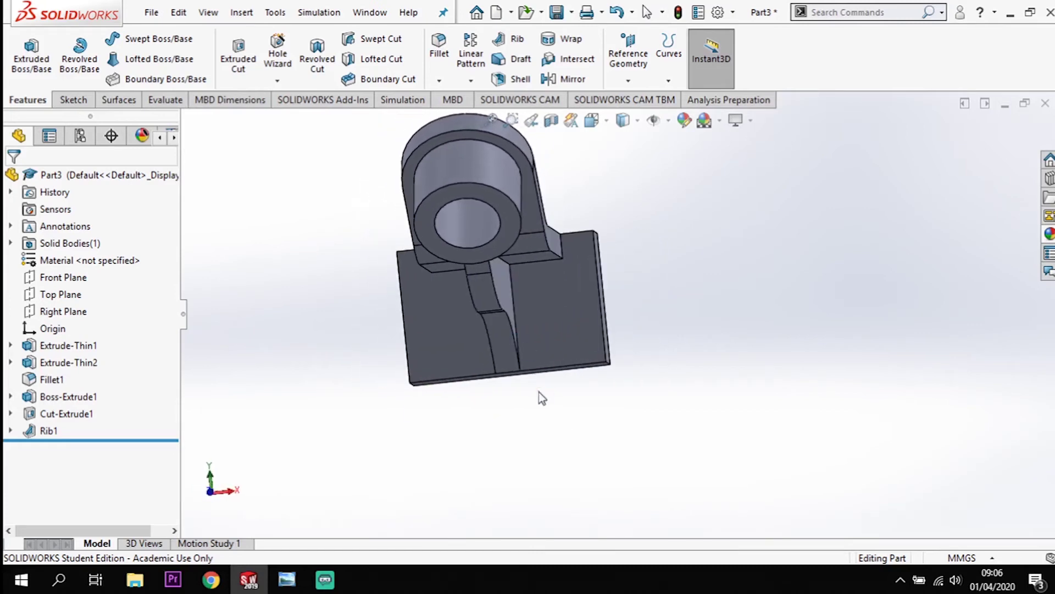
{"action": "left_click", "coordinate": [556, 326]}
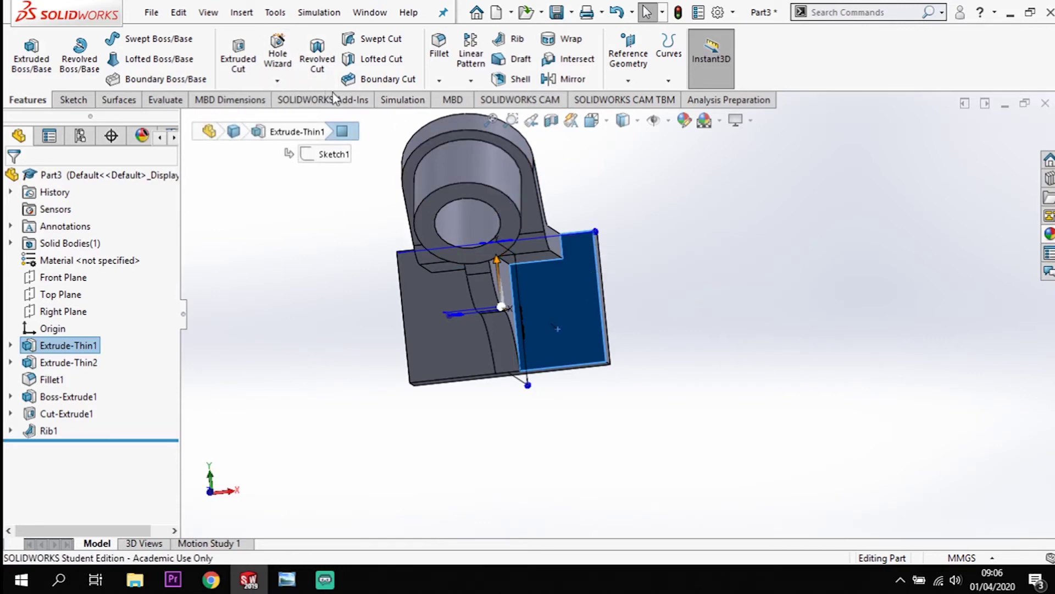
{"action": "left_click", "coordinate": [284, 72]}
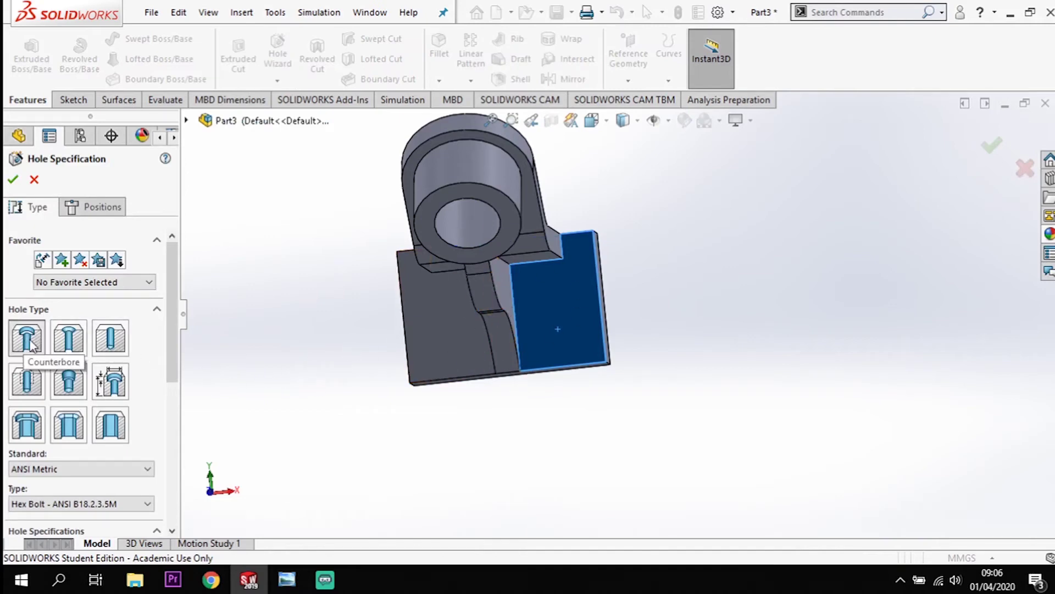
{"action": "scroll", "coordinate": [147, 356], "scroll_direction": "down", "scroll_amount": 3}
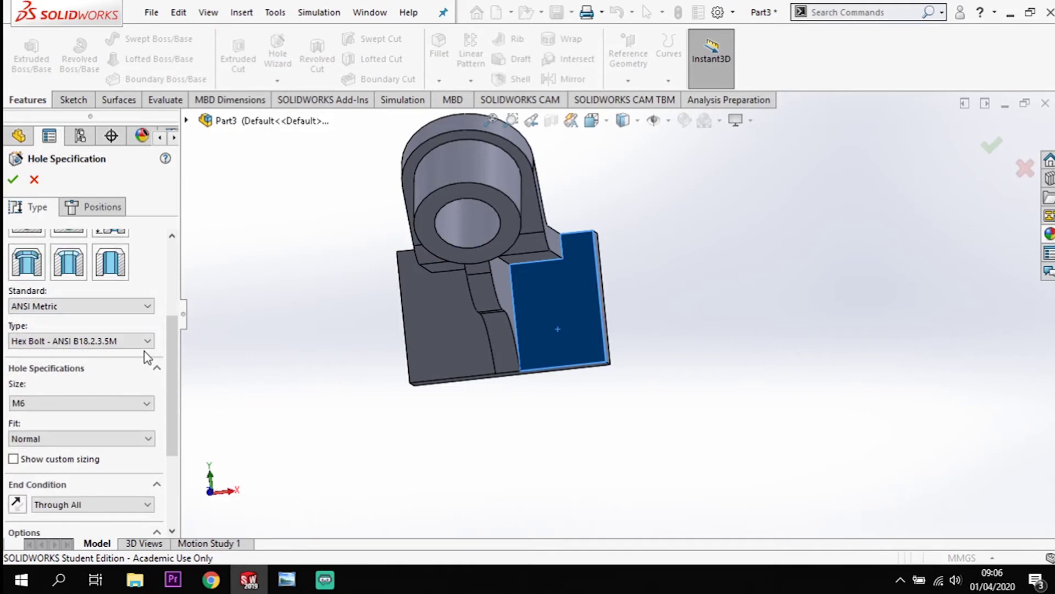
{"action": "scroll", "coordinate": [148, 356], "scroll_direction": "up", "scroll_amount": 3}
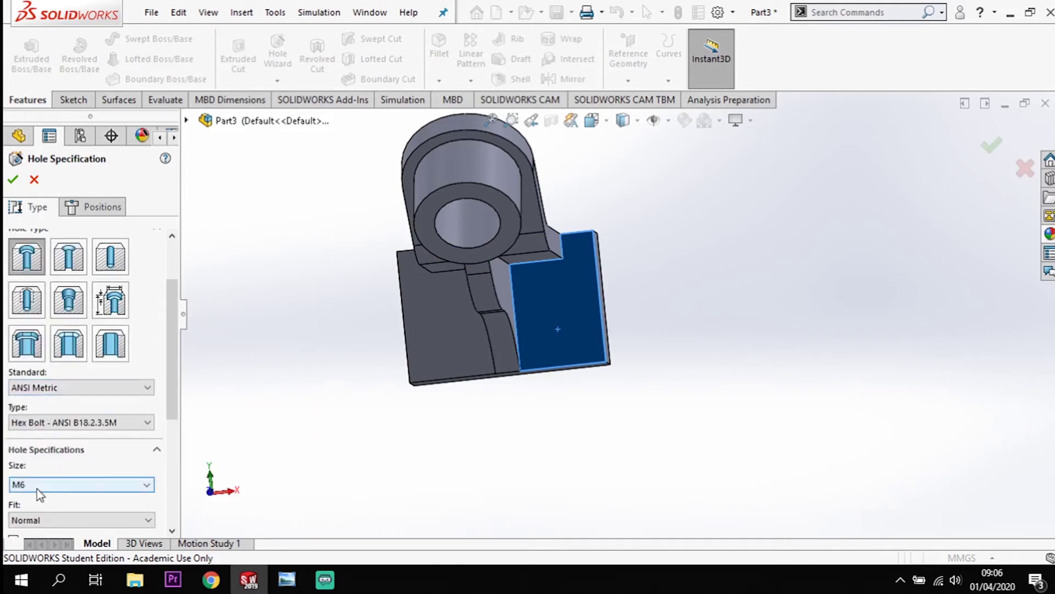
{"action": "left_click", "coordinate": [65, 484]}
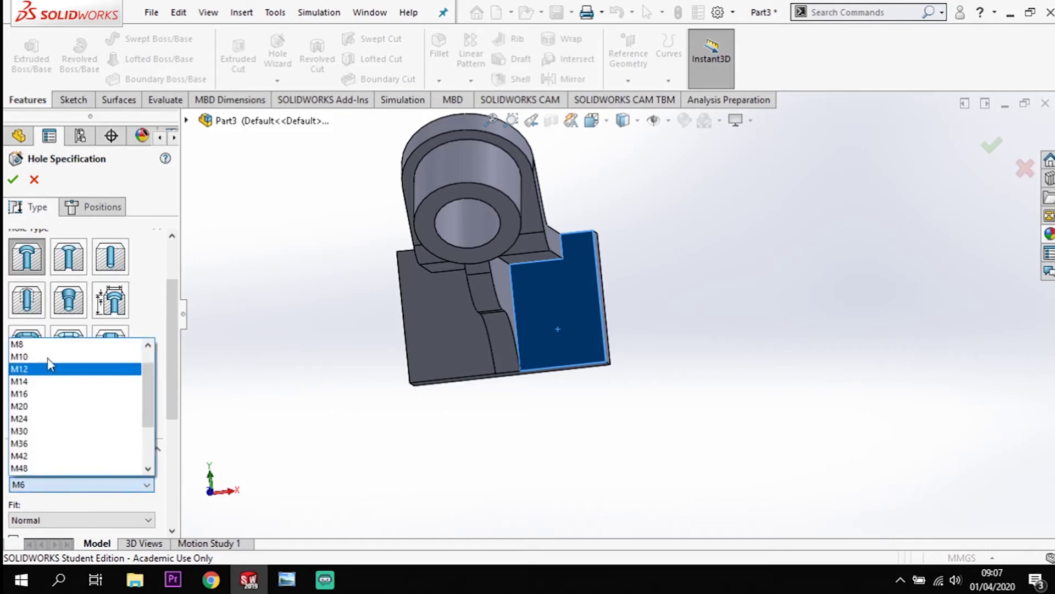
{"action": "left_click", "coordinate": [51, 358]}
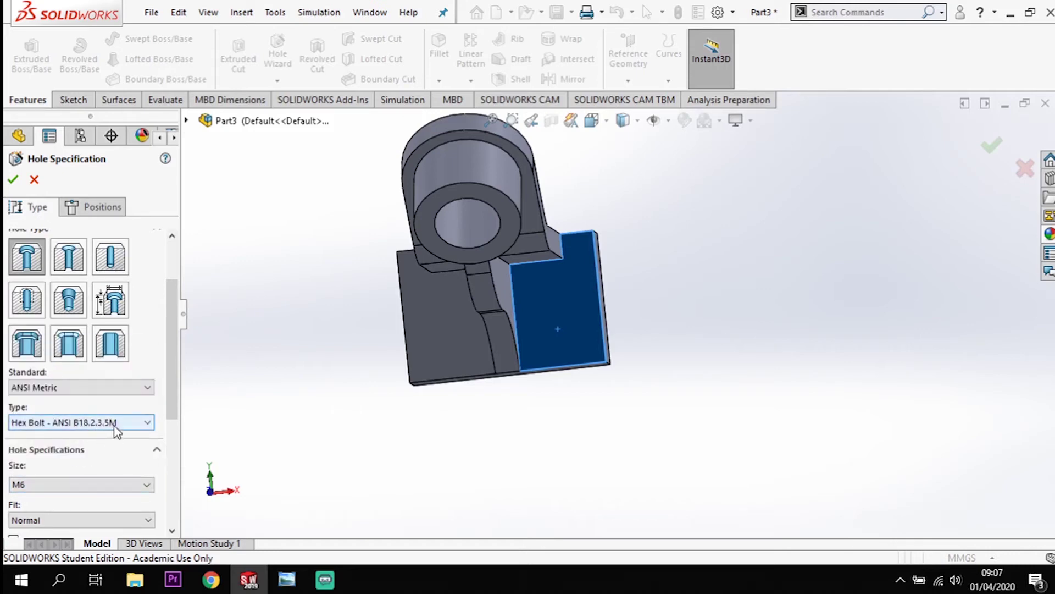
{"action": "left_click", "coordinate": [112, 424]}
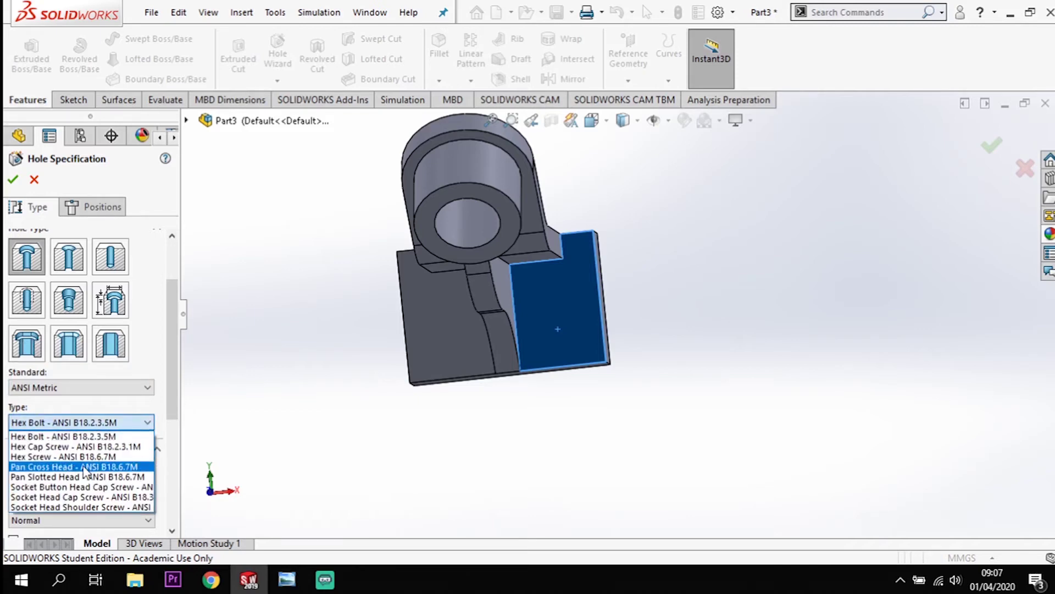
{"action": "left_click", "coordinate": [91, 420]}
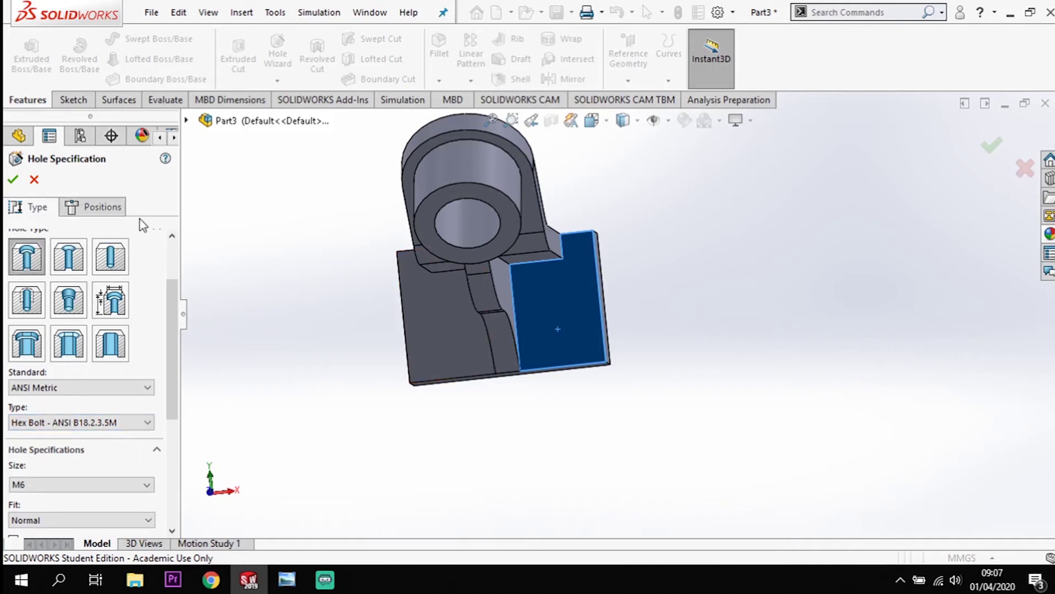
Place two counterbore hole positions on the block's face, one on each side of the rib.
{"action": "left_click", "coordinate": [92, 211]}
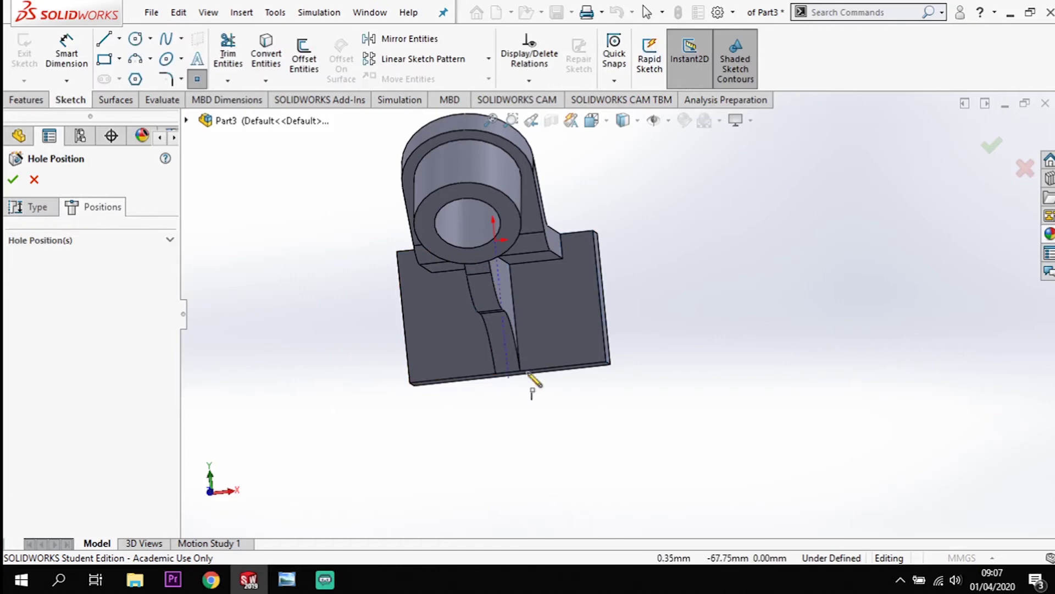
{"action": "left_click", "coordinate": [560, 302]}
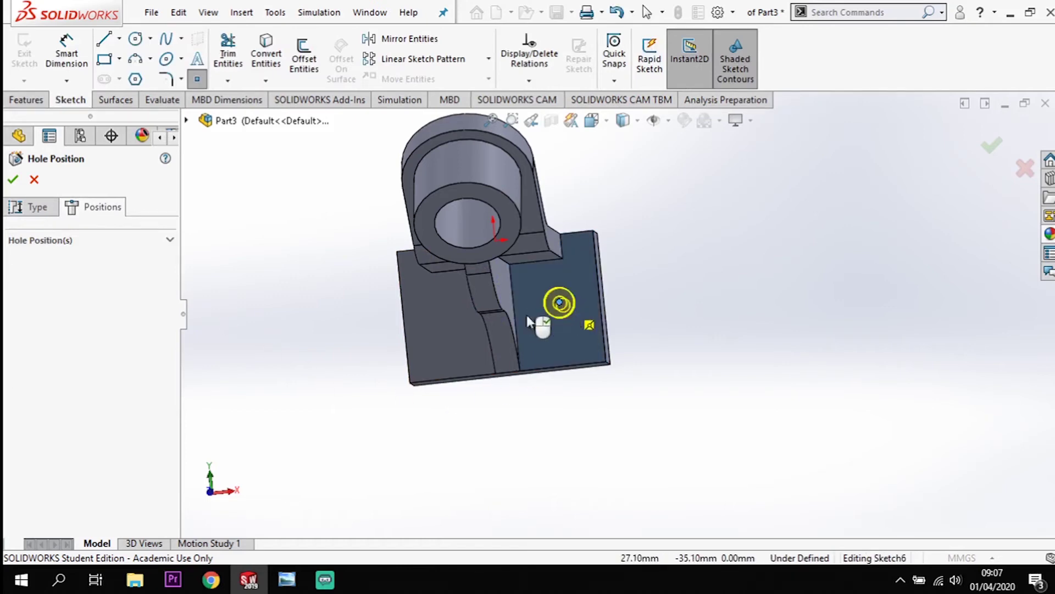
{"action": "left_click", "coordinate": [442, 316]}
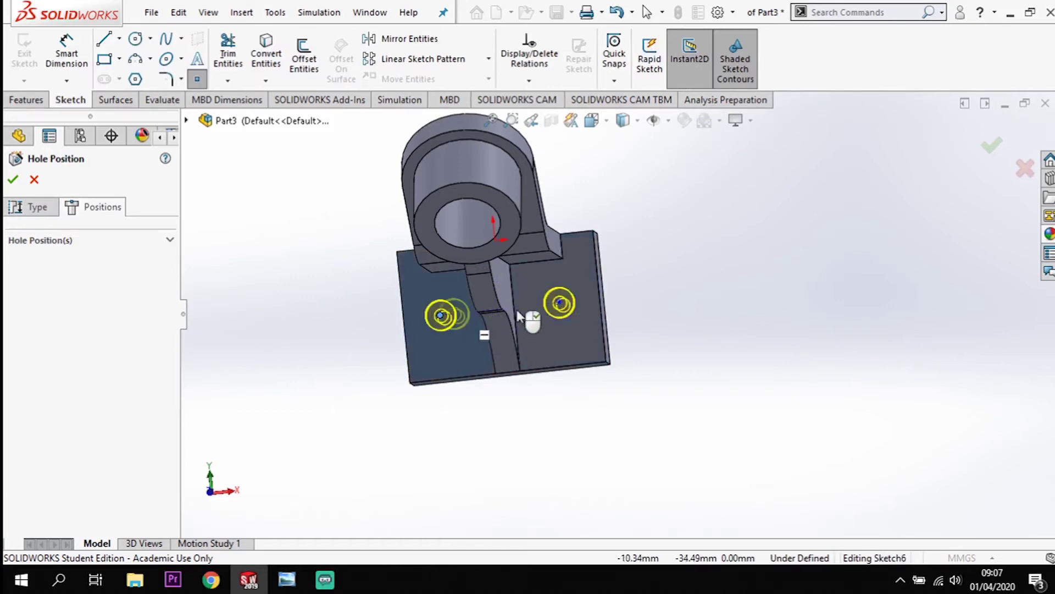
{"action": "key", "text": "Escape"}
Align the two hole centre points horizontally with each other.
{"action": "key", "text": "ctrl+8"}
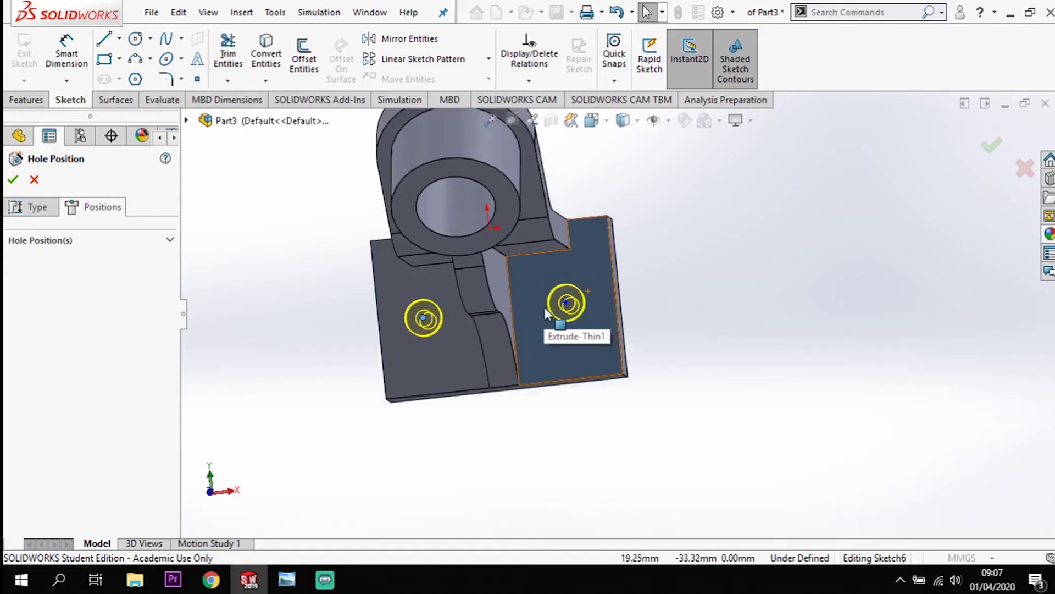
{"action": "left_click", "coordinate": [575, 303]}
{"action": "left_click", "coordinate": [401, 320], "text": "ctrl"}
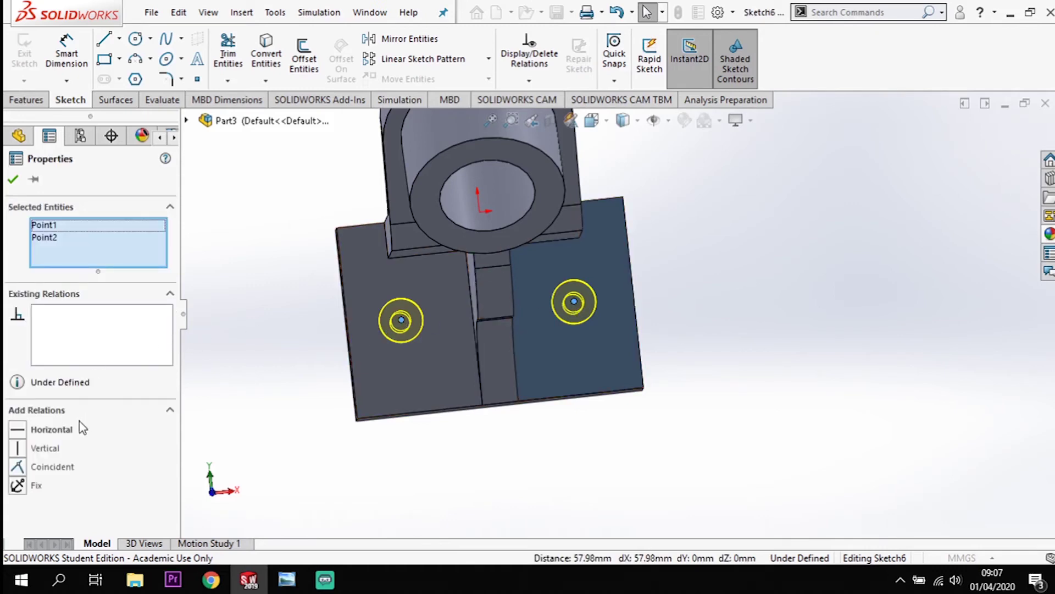
{"action": "left_click", "coordinate": [20, 431]}
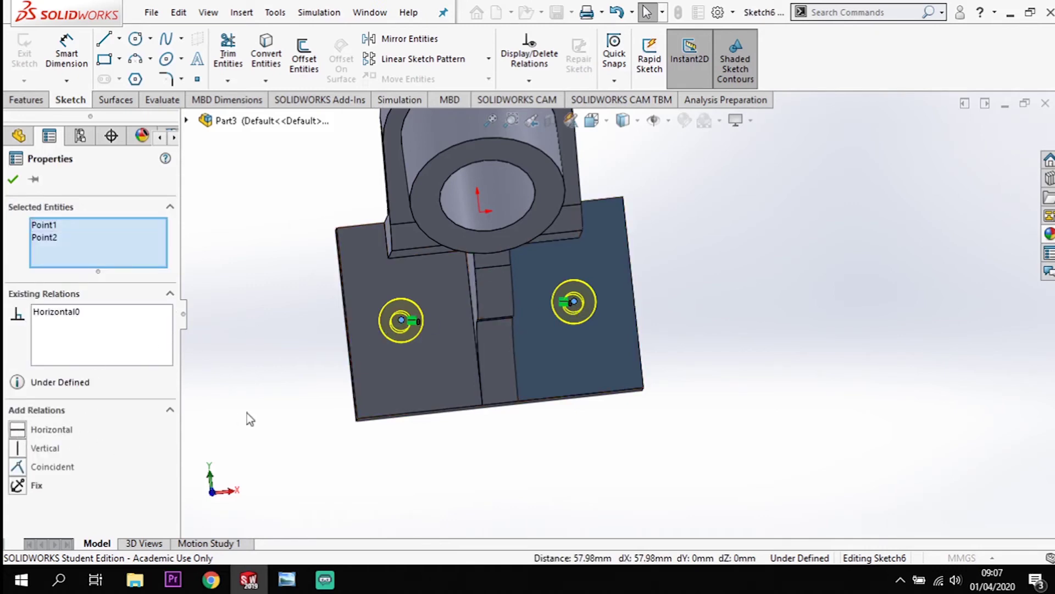
{"action": "left_click", "coordinate": [261, 404]}
Dimension the hole centre to the right of the rib at 32 mm above the block's bottom edge.
{"action": "left_click", "coordinate": [70, 64]}
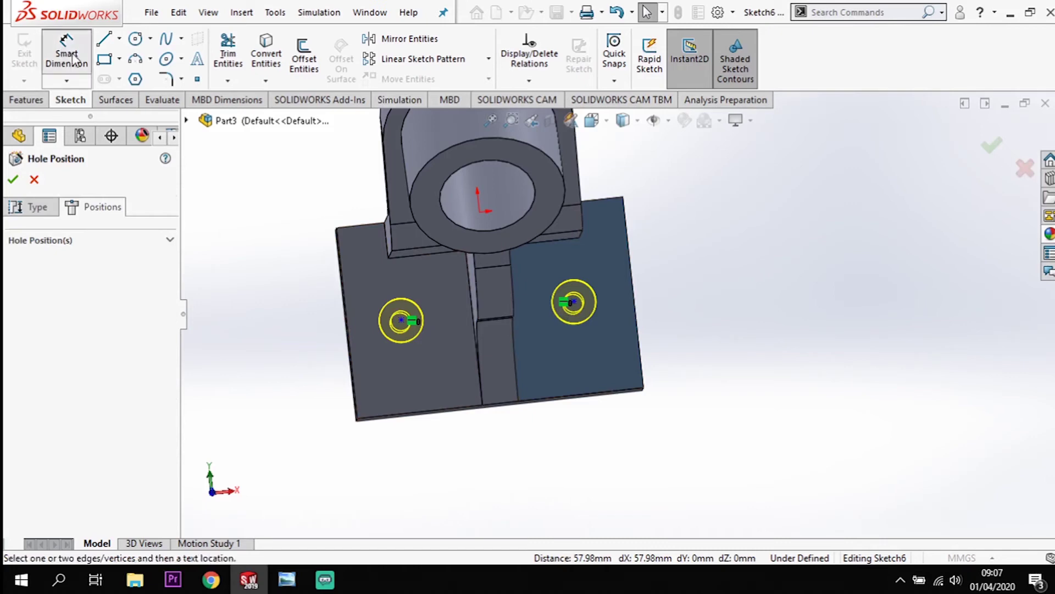
{"action": "left_click", "coordinate": [573, 302]}
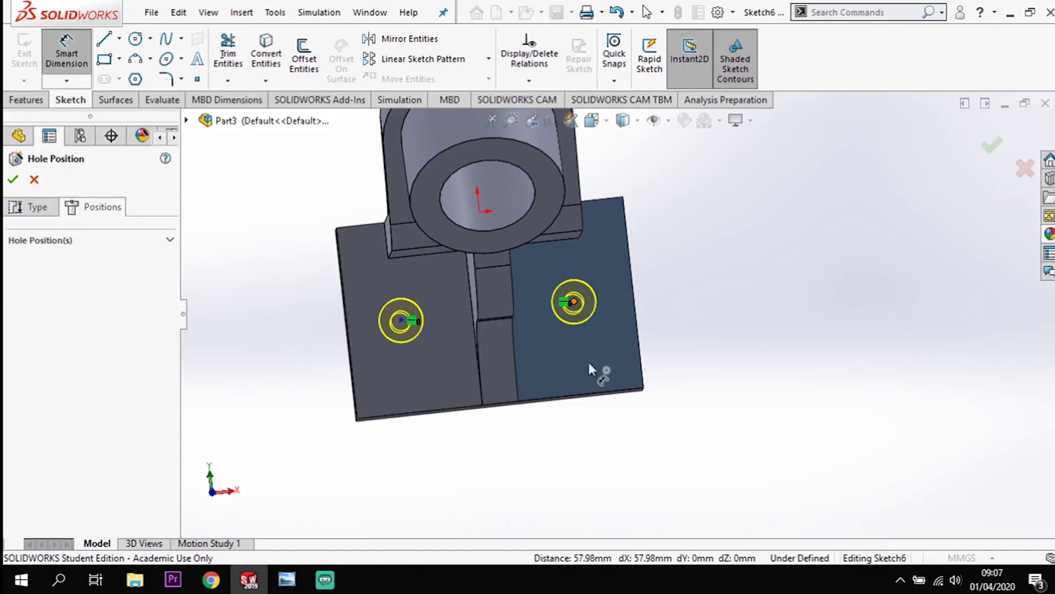
{"action": "left_click", "coordinate": [605, 392]}
{"action": "left_click", "coordinate": [717, 352]}
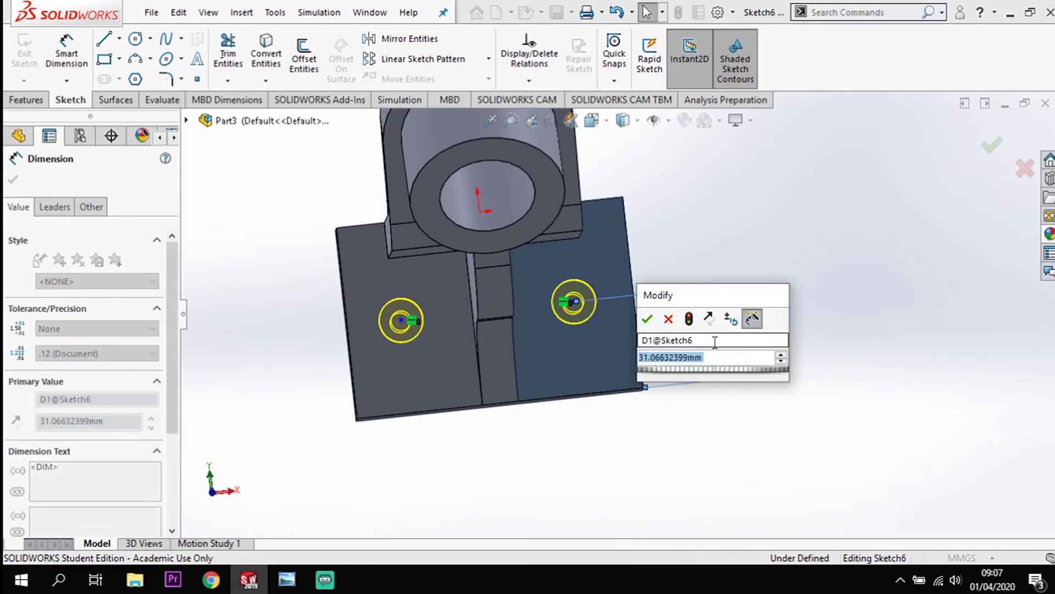
{"action": "type", "text": "32"}
{"action": "key", "text": "Return"}
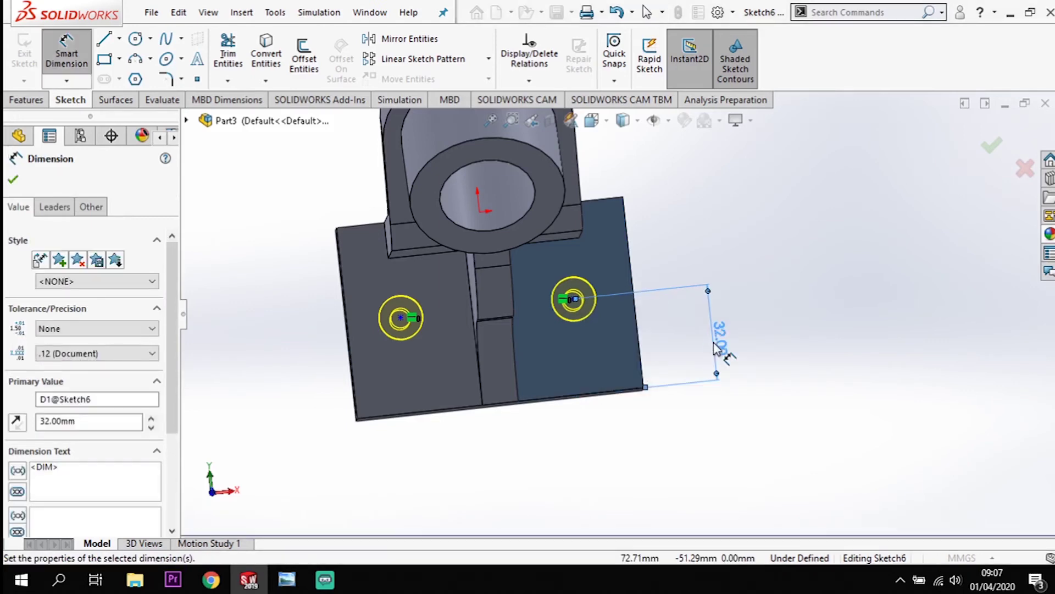
Dimension the distance between the two hole centres at 60 mm.
{"action": "left_click", "coordinate": [401, 318]}
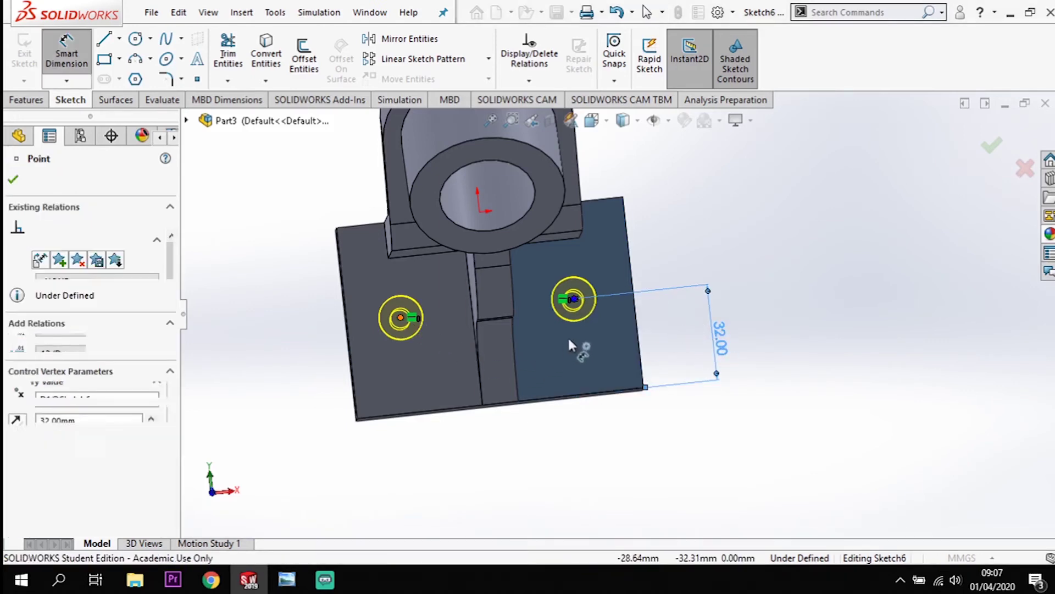
{"action": "left_click", "coordinate": [575, 301]}
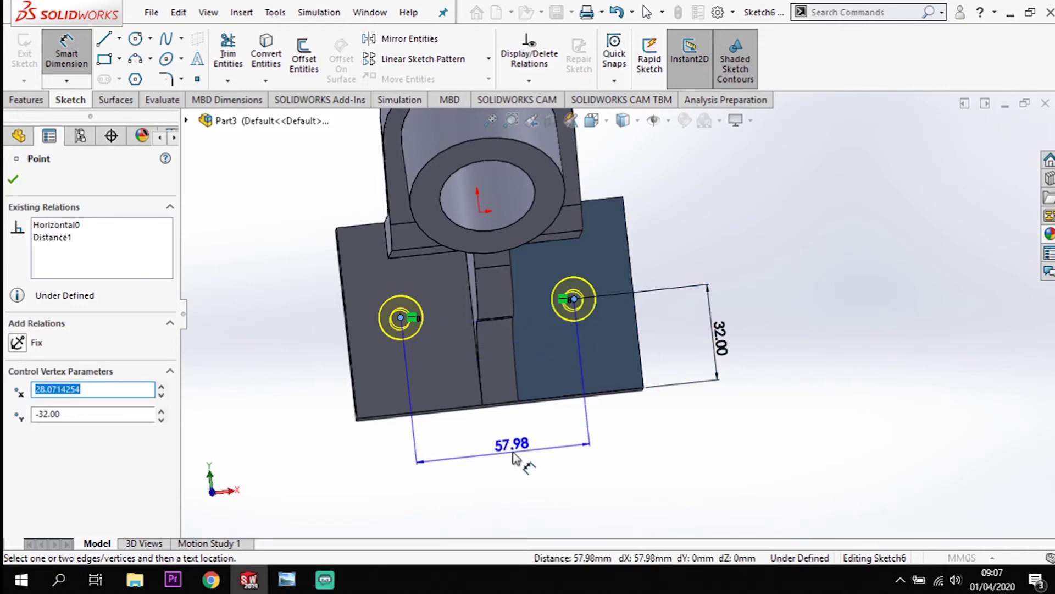
{"action": "left_click", "coordinate": [517, 452]}
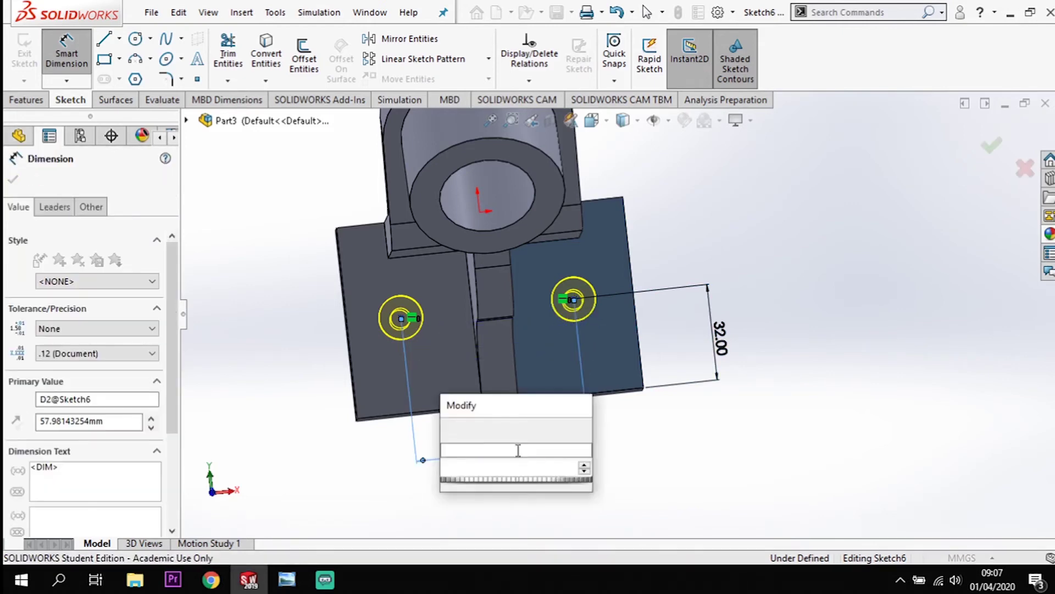
{"action": "type", "text": "60"}
{"action": "key", "text": "Return"}
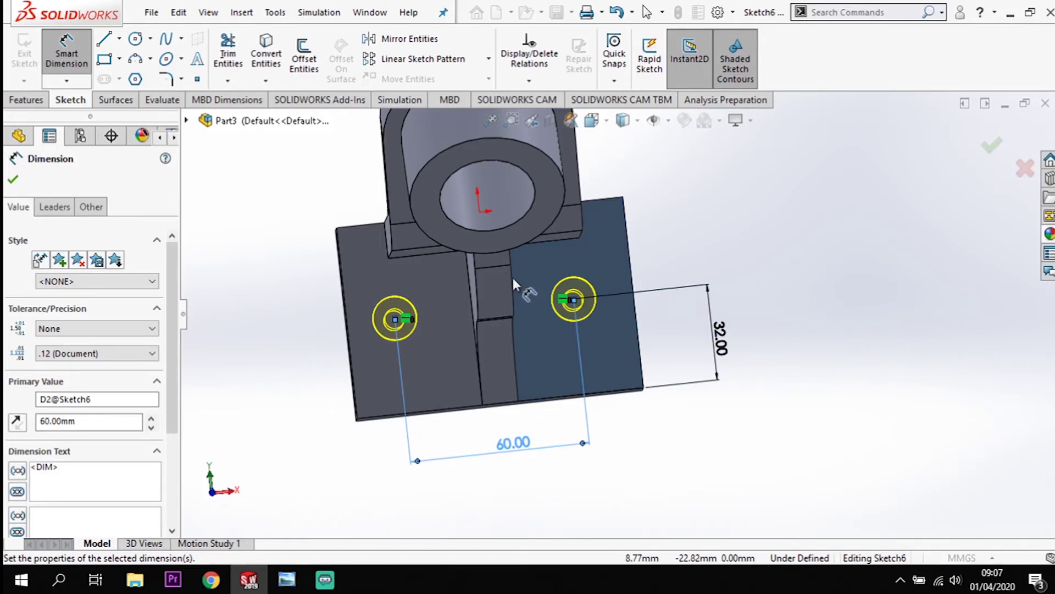
{"action": "key", "text": "Escape"}
{"action": "key", "text": "Escape"}
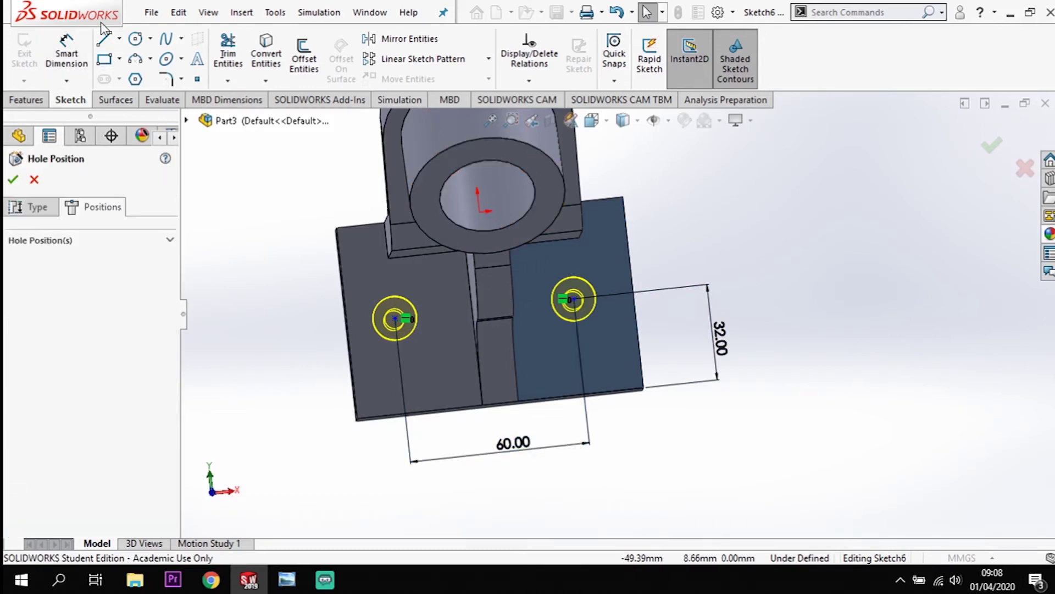
Draw a vertical centerline from the origin down to the block's bottom edge.
{"action": "left_click", "coordinate": [120, 40]}
{"action": "left_click", "coordinate": [130, 75]}
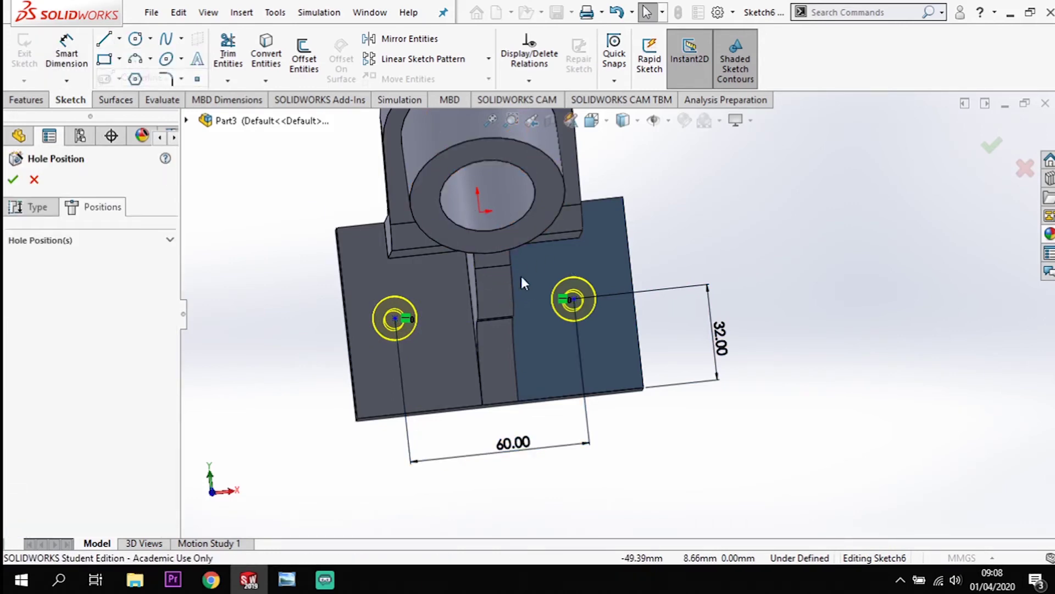
{"action": "left_click", "coordinate": [480, 212]}
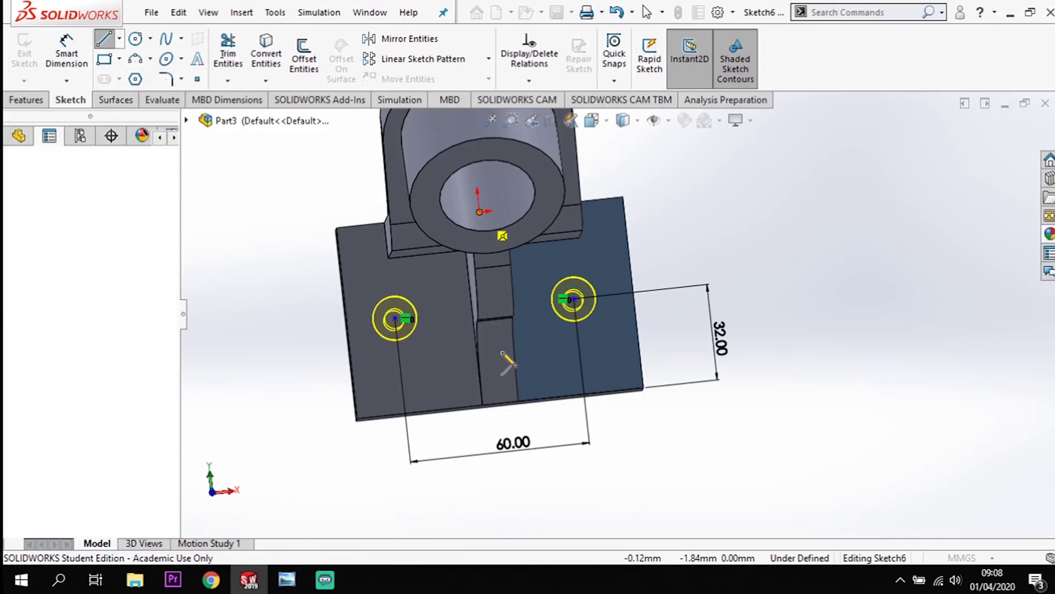
{"action": "double_click", "coordinate": [502, 404]}
{"action": "key", "text": "Escape"}
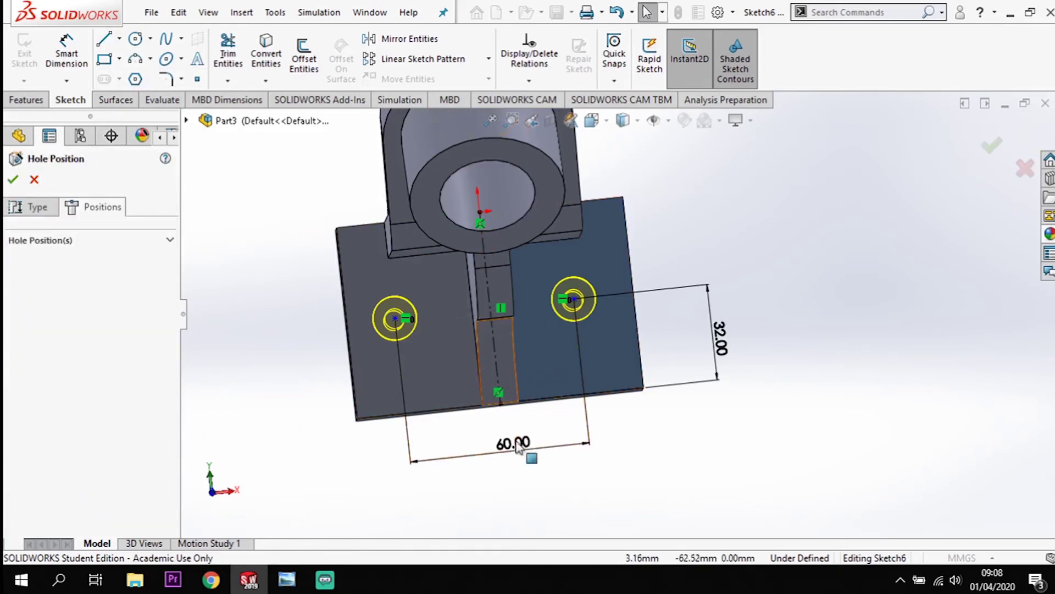
Dimension the hole centre to the right of the rib at 30 mm from the centerline and finish the counterbore holes.
{"action": "key", "text": "d"}
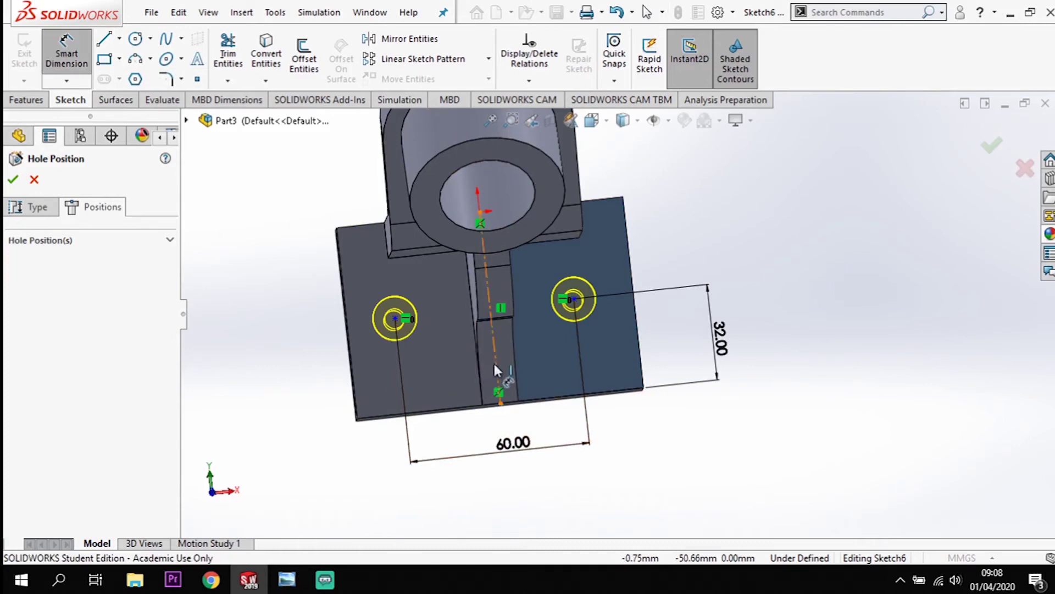
{"action": "left_click", "coordinate": [575, 304]}
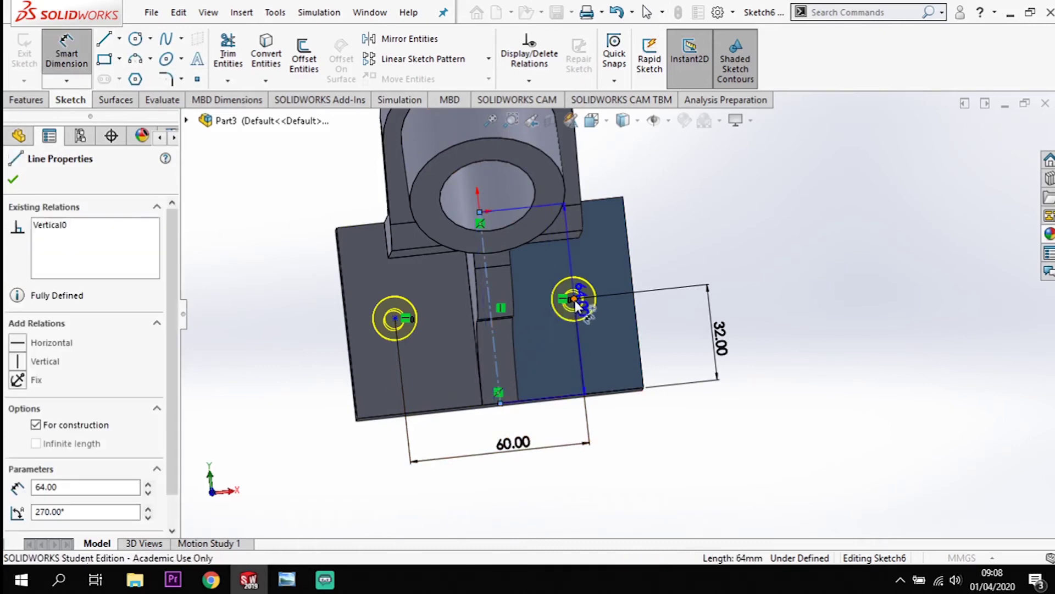
{"action": "left_click", "coordinate": [575, 300]}
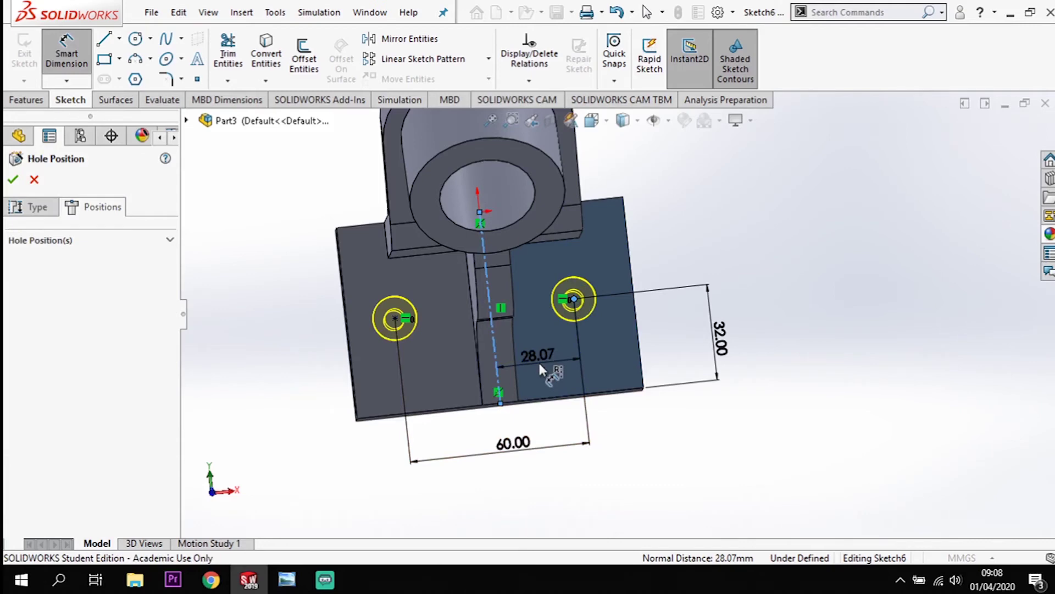
{"action": "left_click", "coordinate": [539, 360]}
{"action": "key", "text": "Return"}
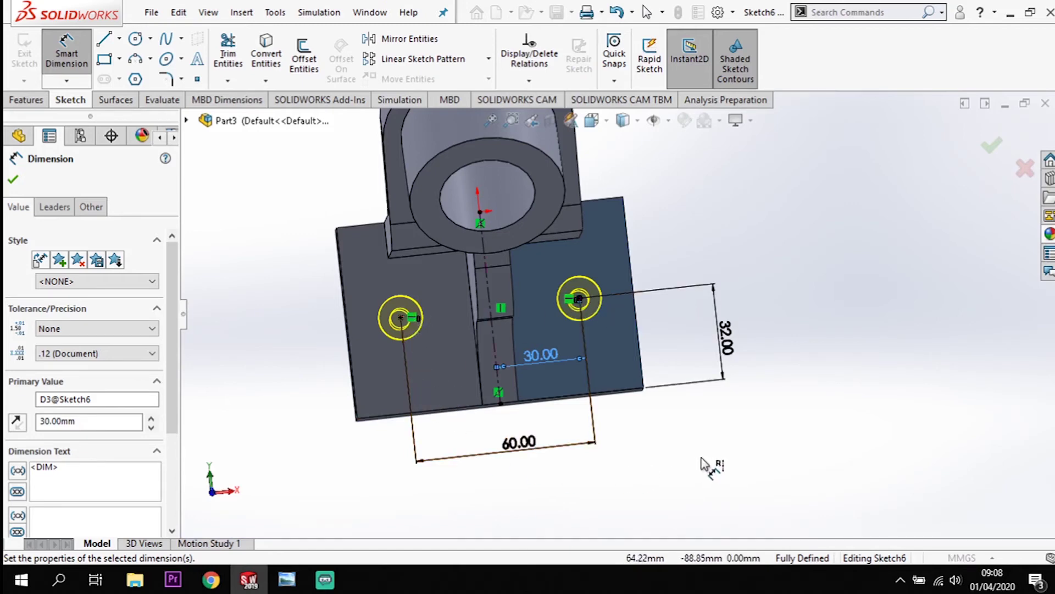
{"action": "left_click", "coordinate": [993, 148]}
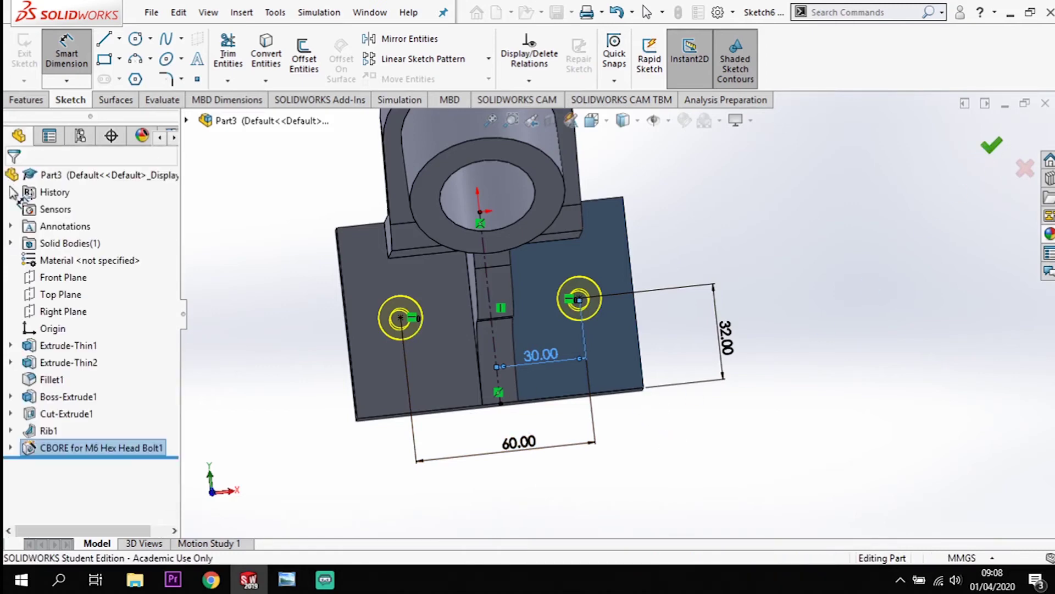
Examine the bracket's counterbore holes, rib and boss from several angles.
{"action": "middle_click_drag", "start_coordinate": [673, 382], "coordinate": [658, 427]}
{"action": "left_click", "coordinate": [659, 428]}
{"action": "middle_click_drag", "start_coordinate": [480, 292], "coordinate": [595, 344]}
{"action": "scroll", "coordinate": [731, 418], "scroll_direction": "up", "scroll_amount": 3}
{"action": "middle_click_drag", "start_coordinate": [731, 419], "coordinate": [758, 387]}
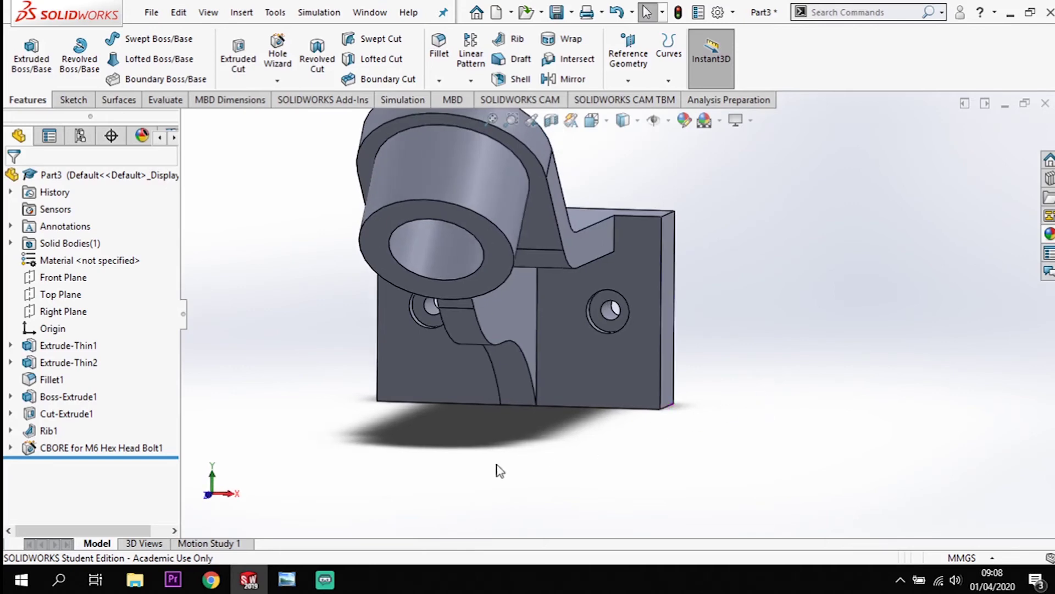
{"action": "scroll", "coordinate": [680, 391], "scroll_direction": "up", "scroll_amount": 2}
{"action": "scroll", "coordinate": [649, 418], "scroll_direction": "down", "scroll_amount": 4}
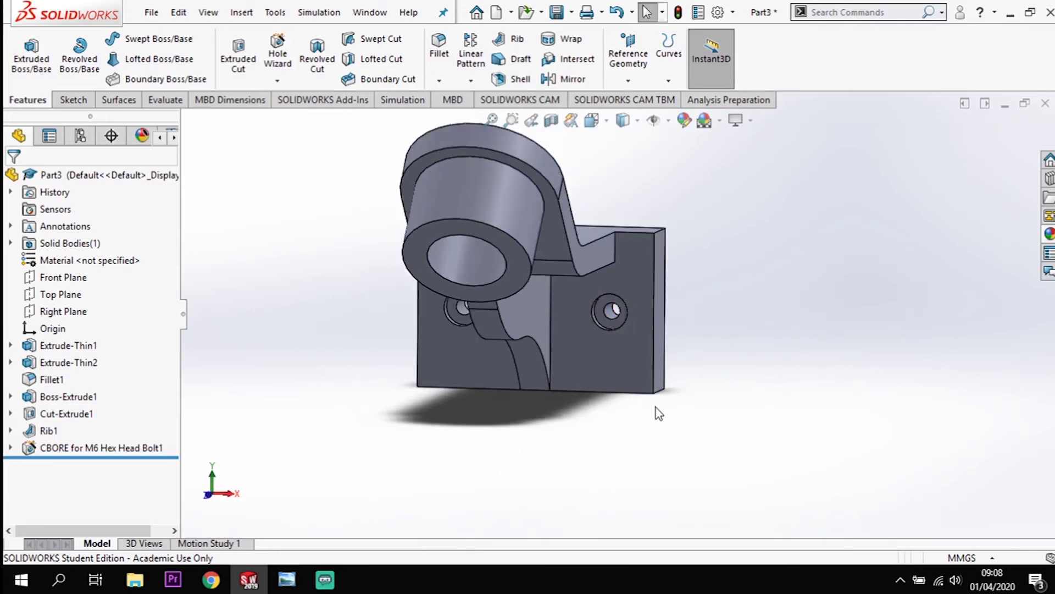
{"action": "left_click", "coordinate": [639, 422]}
{"action": "left_click", "coordinate": [635, 419]}
{"action": "scroll", "coordinate": [660, 407], "scroll_direction": "up", "scroll_amount": 3}
{"action": "middle_click_drag", "start_coordinate": [684, 393], "coordinate": [682, 330]}
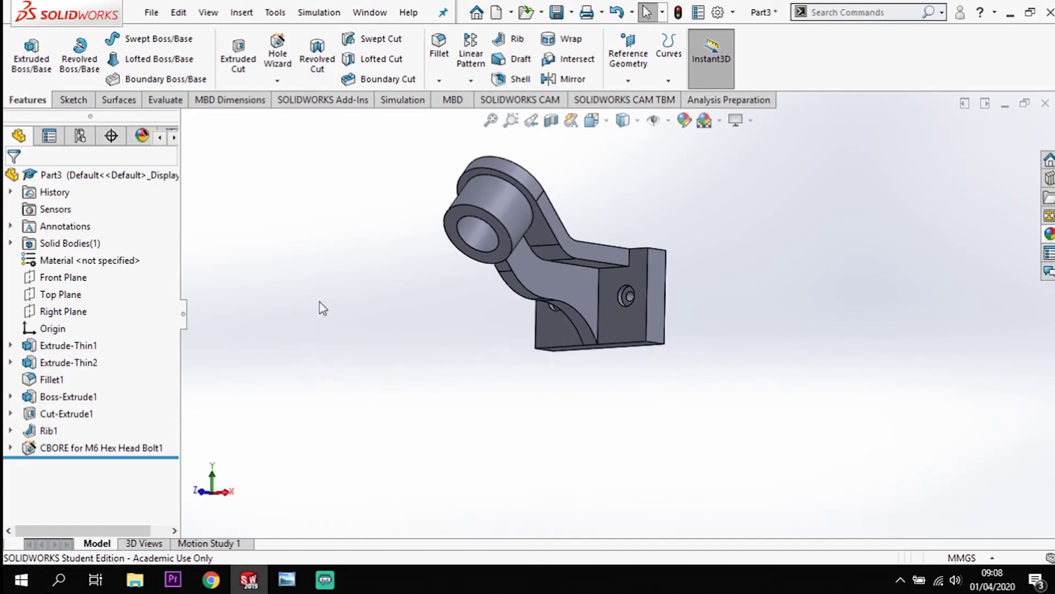
{"action": "right_click", "coordinate": [106, 268]}
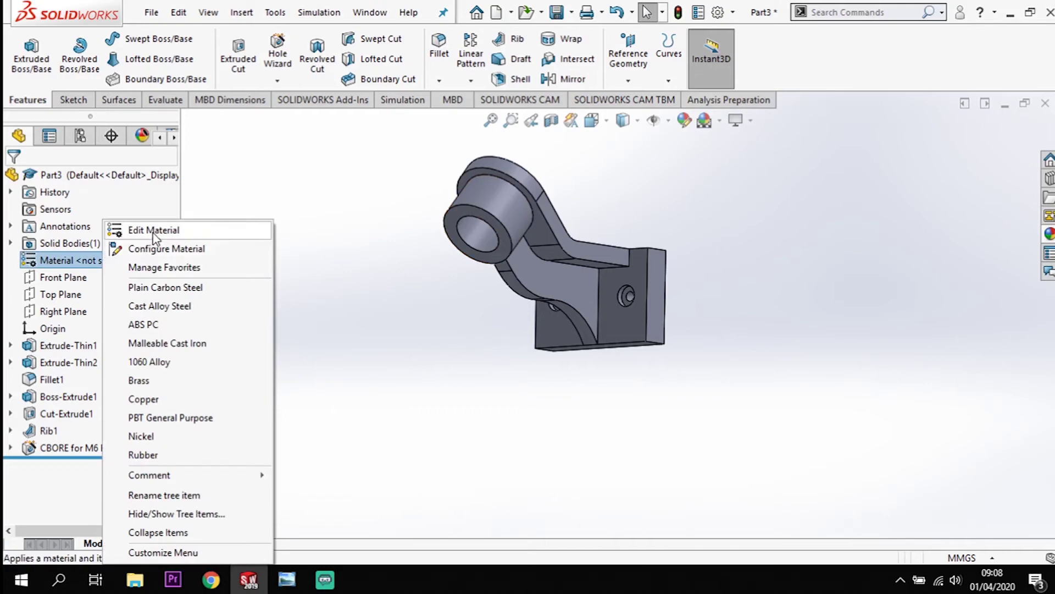
{"action": "left_click", "coordinate": [155, 248]}
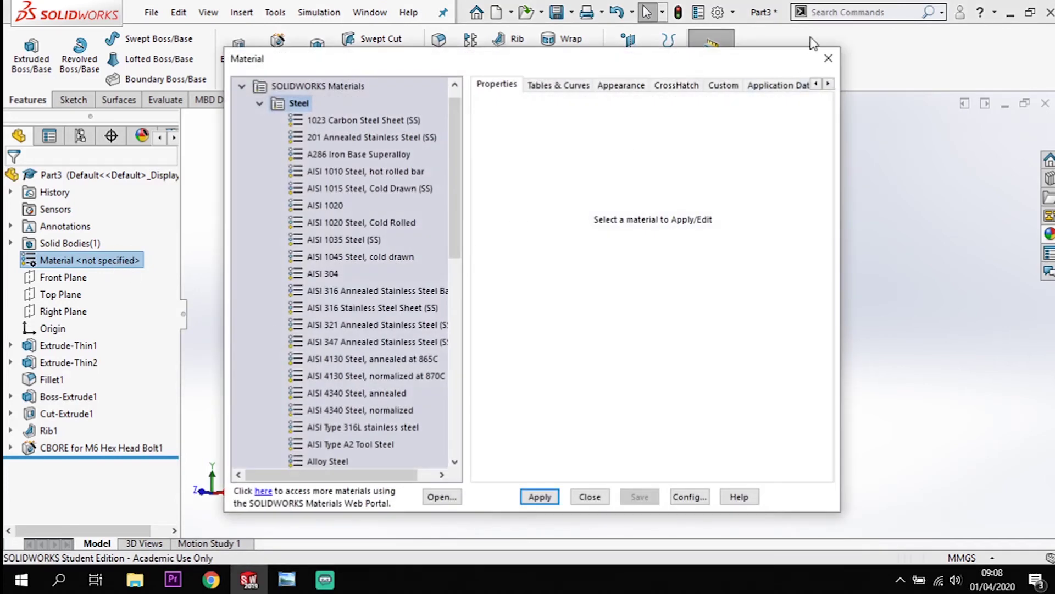
{"action": "left_click", "coordinate": [826, 61]}
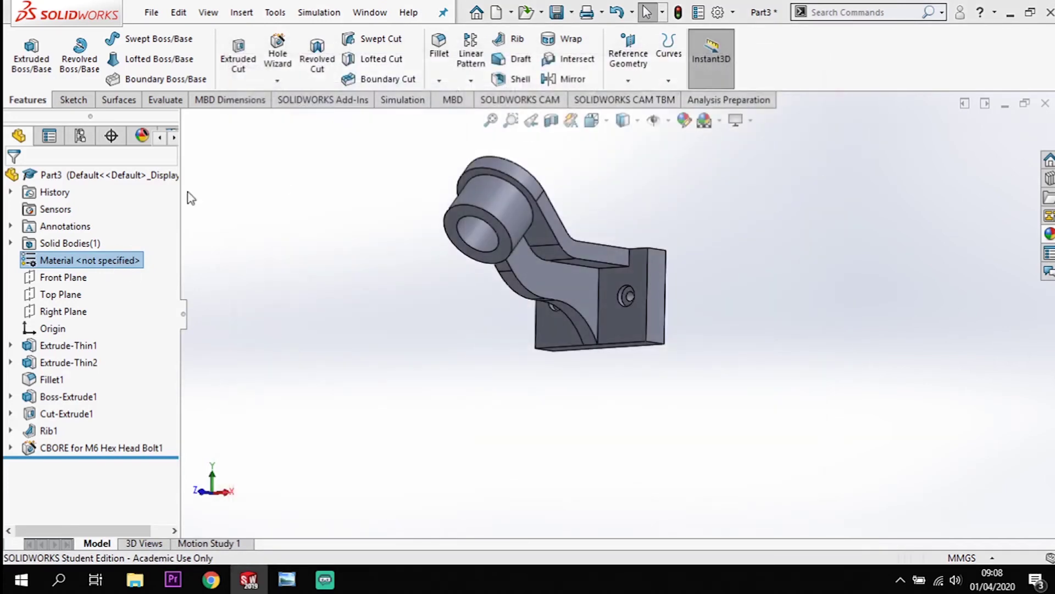
Assign Plain Carbon Steel as the bracket's material.
{"action": "right_click", "coordinate": [117, 261]}
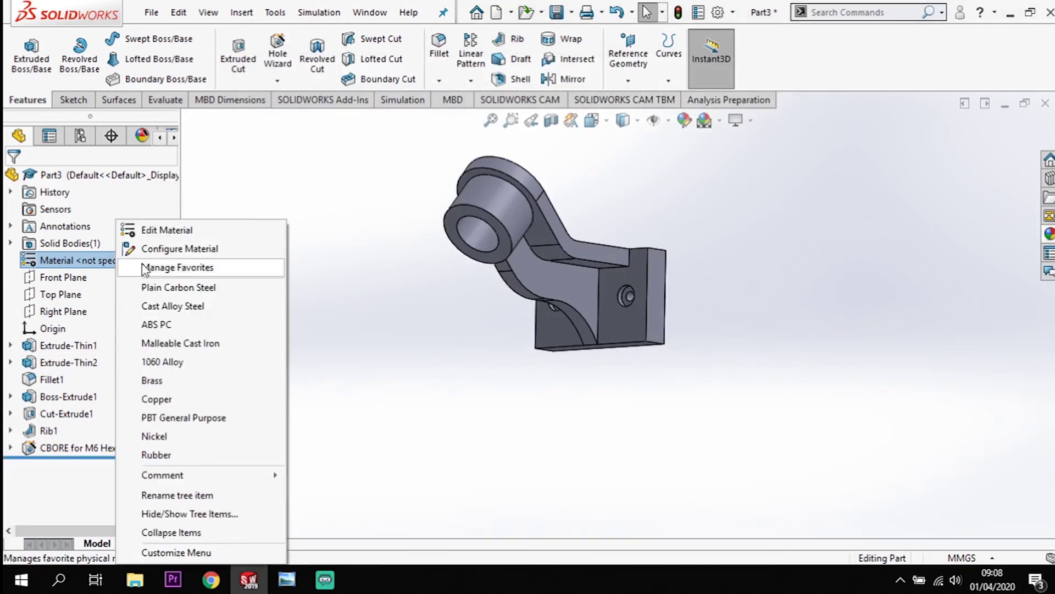
{"action": "left_click", "coordinate": [179, 287]}
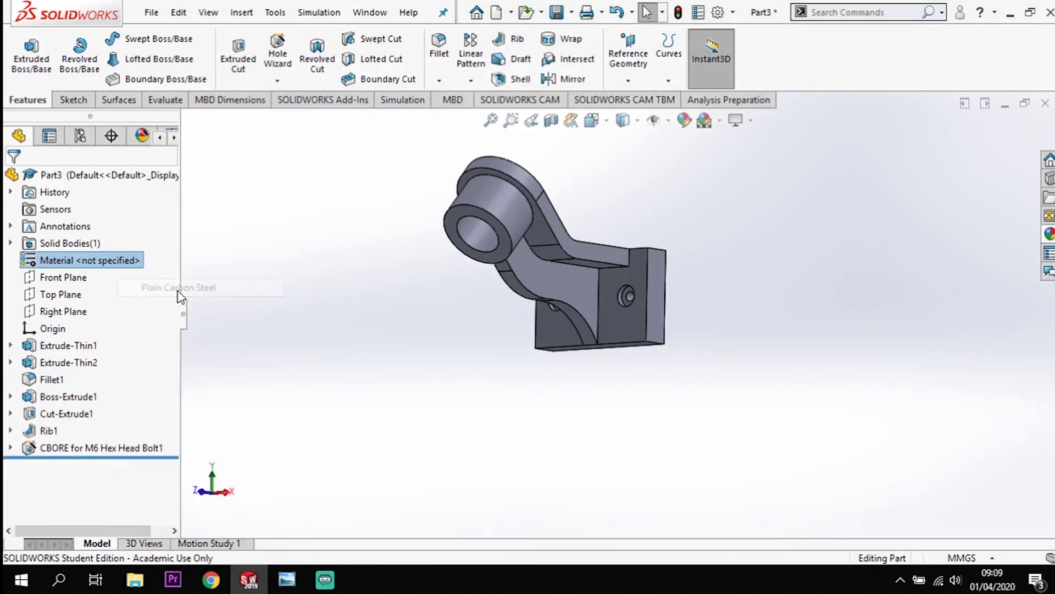
{"action": "mouse_move", "coordinate": [373, 325]}
{"action": "middle_mouse_down"}
{"action": "mouse_move", "coordinate": [436, 337]}
{"action": "mouse_move", "coordinate": [381, 321]}
{"action": "middle_mouse_up"}
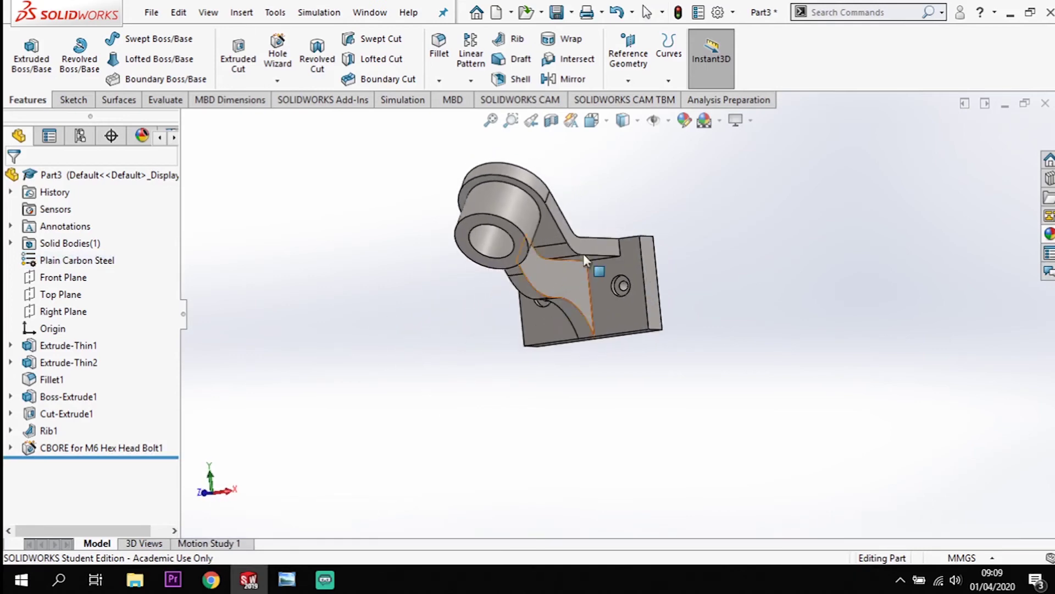
Set up a constant size fillet with a 2 mm radius.
{"action": "scroll", "coordinate": [775, 365], "scroll_direction": "down", "scroll_amount": 5}
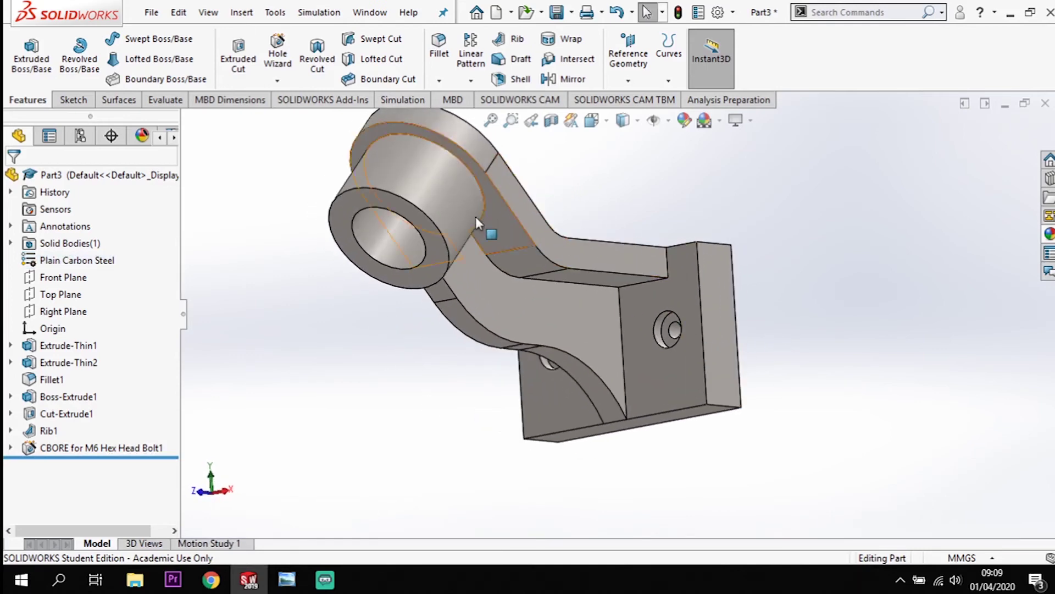
{"action": "left_click", "coordinate": [444, 54]}
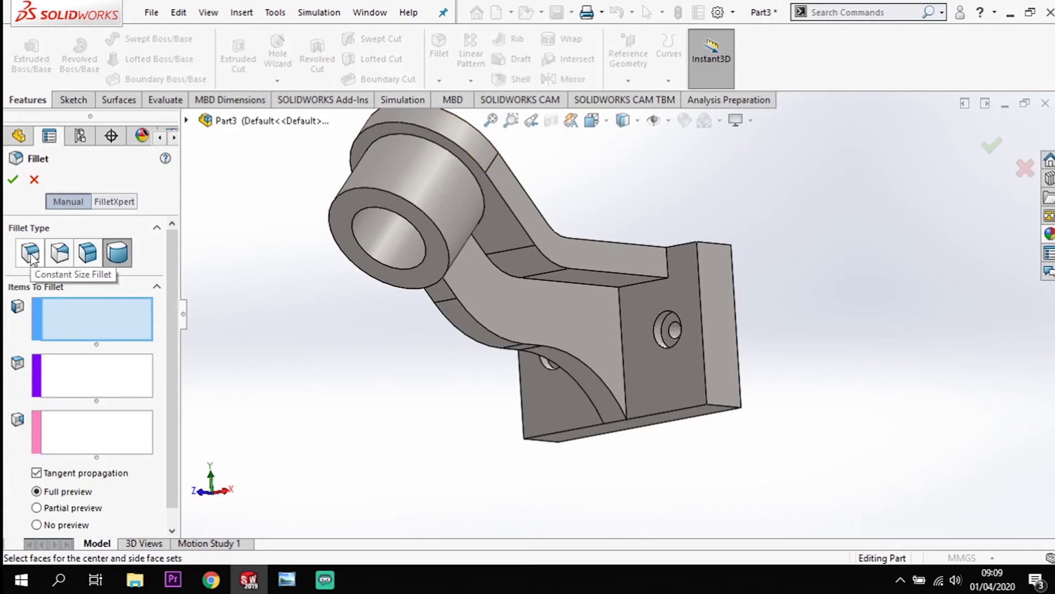
{"action": "left_click", "coordinate": [30, 255]}
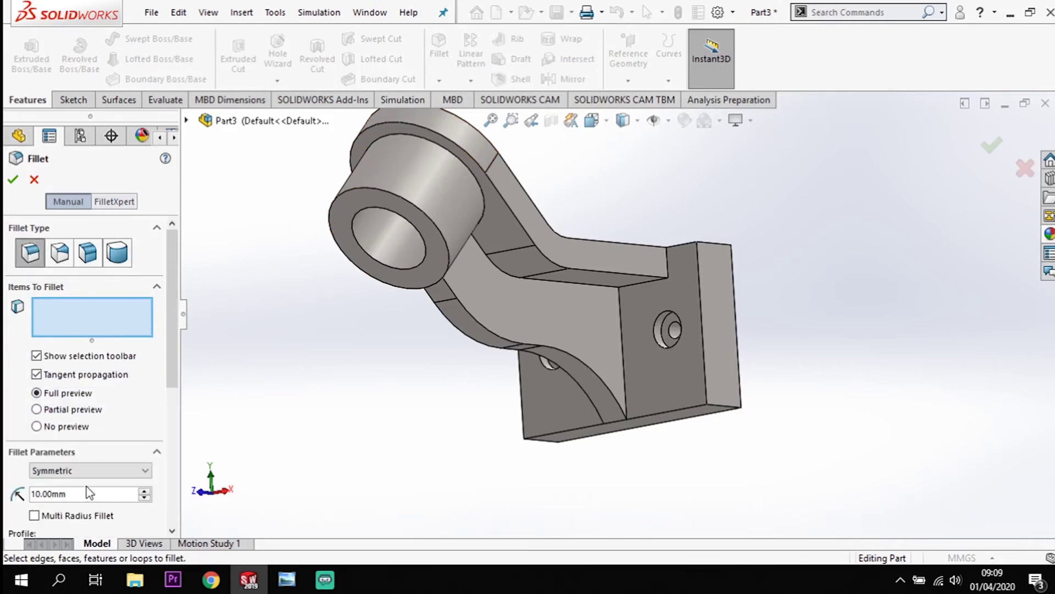
{"action": "double_click", "coordinate": [38, 493]}
{"action": "type", "text": "2"}
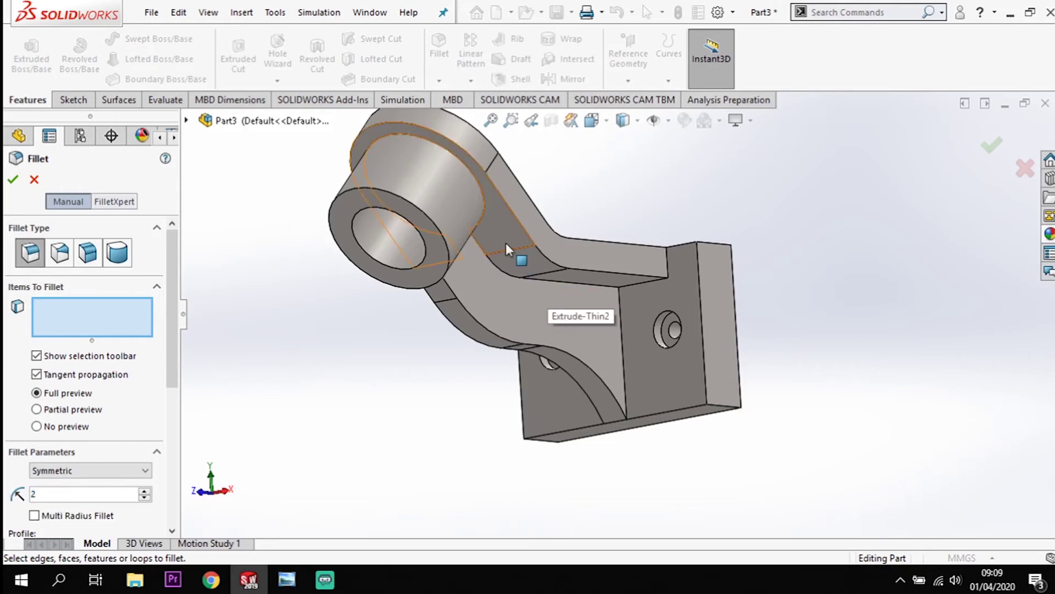
Select the arm's angled front face around the boss and the rib's narrow curved face just below the boss for filleting.
{"action": "middle_click_drag", "start_coordinate": [314, 407], "coordinate": [362, 413]}
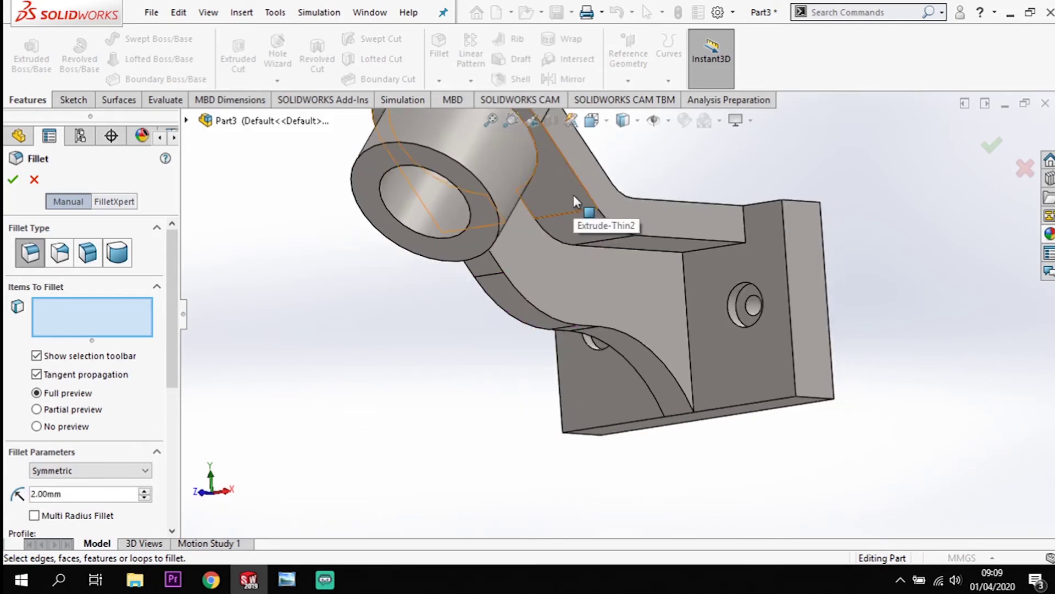
{"action": "left_click", "coordinate": [564, 225]}
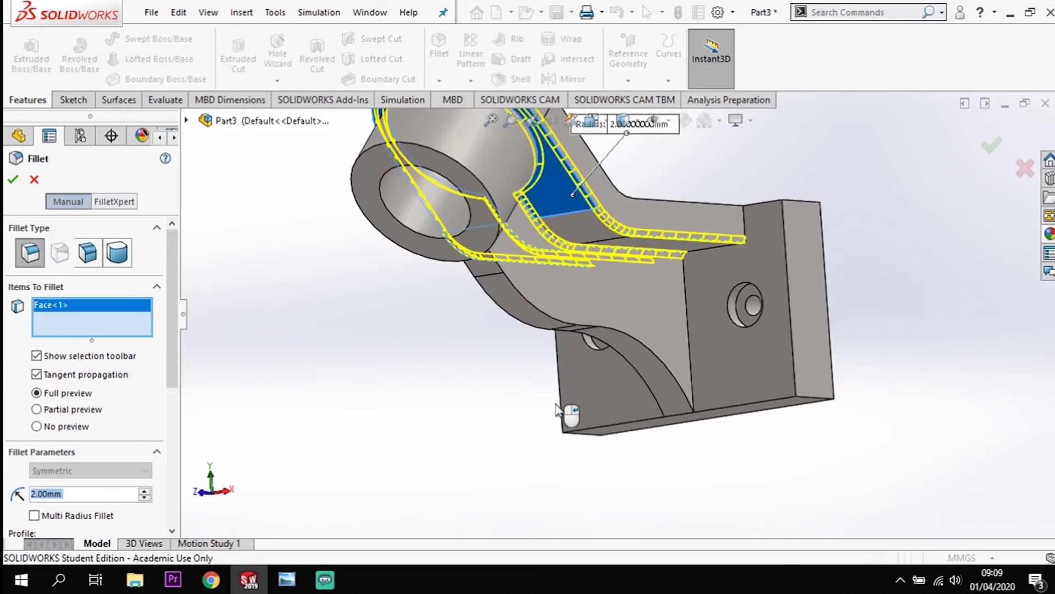
{"action": "middle_click_drag", "start_coordinate": [567, 407], "coordinate": [566, 415]}
{"action": "scroll", "coordinate": [566, 415], "scroll_direction": "up", "scroll_amount": 2}
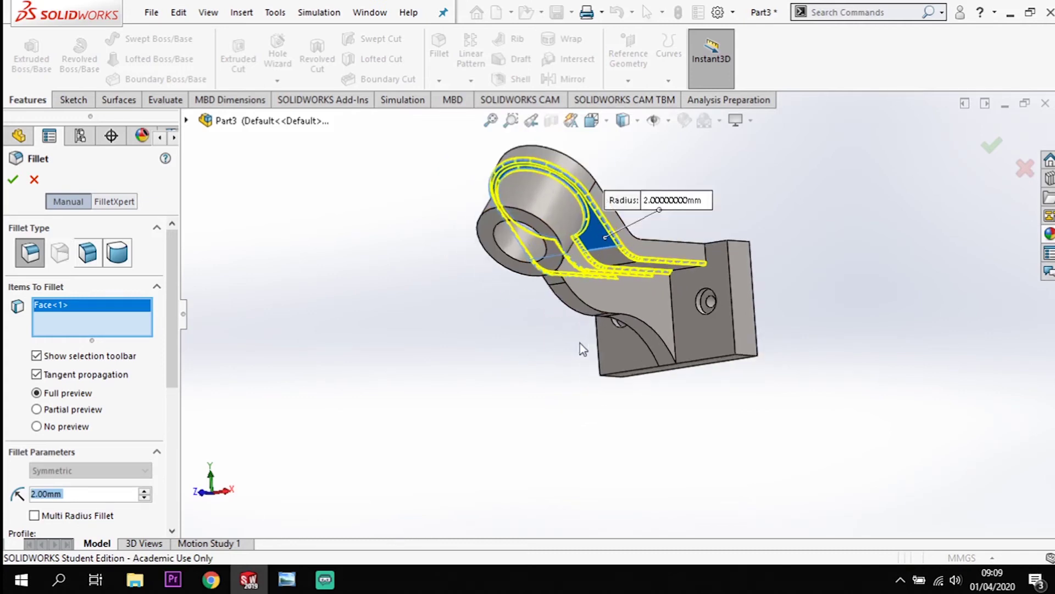
{"action": "scroll", "coordinate": [602, 287], "scroll_direction": "down", "scroll_amount": 4}
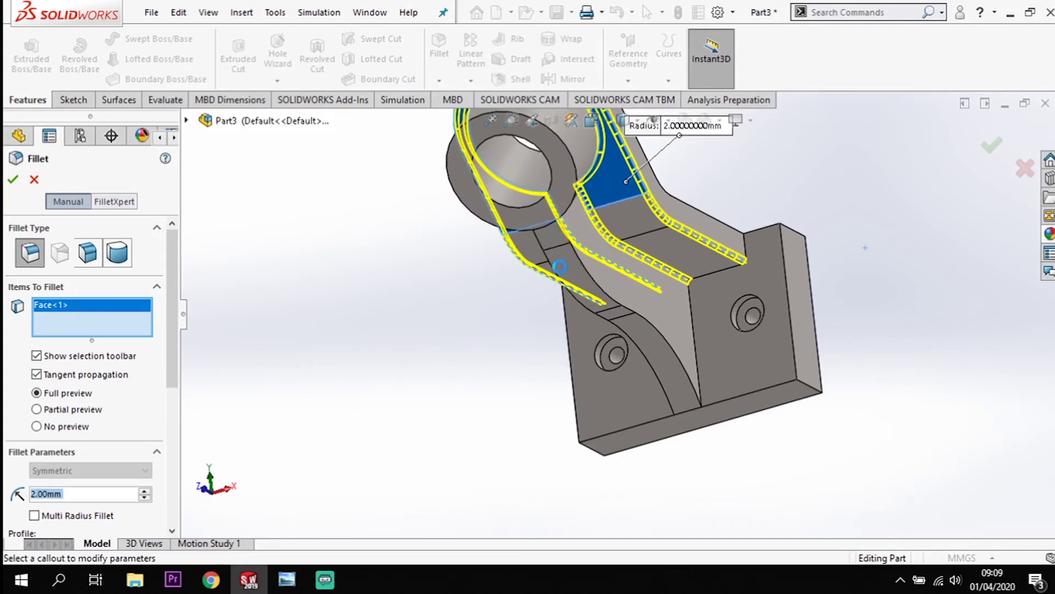
{"action": "left_click", "coordinate": [552, 234]}
{"action": "scroll", "coordinate": [542, 335], "scroll_direction": "up", "scroll_amount": 3}
{"action": "middle_click_drag", "start_coordinate": [542, 335], "coordinate": [577, 220]}
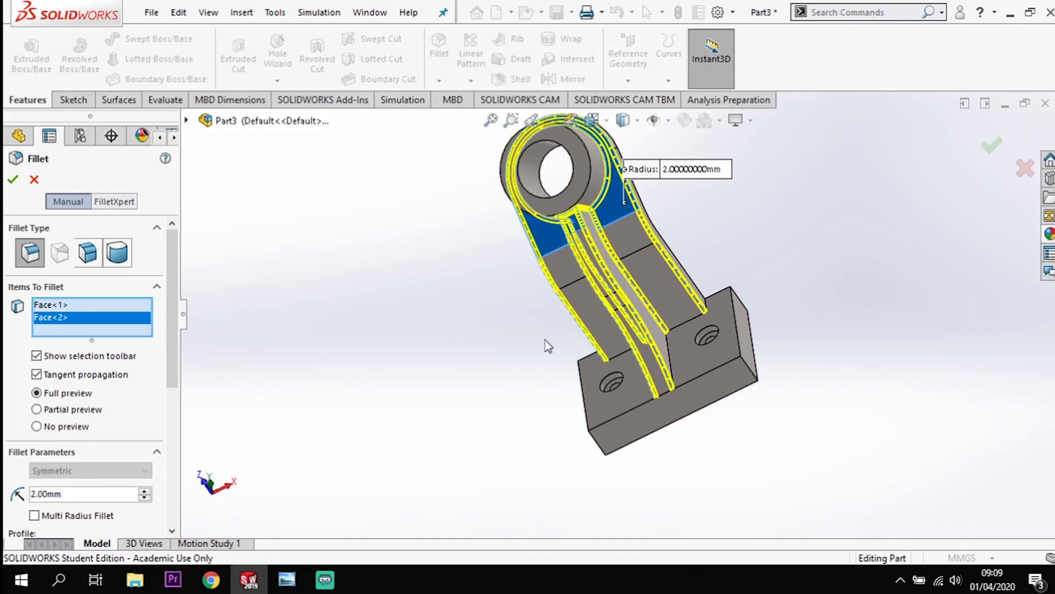
{"action": "middle_click_drag", "start_coordinate": [511, 354], "coordinate": [509, 443]}
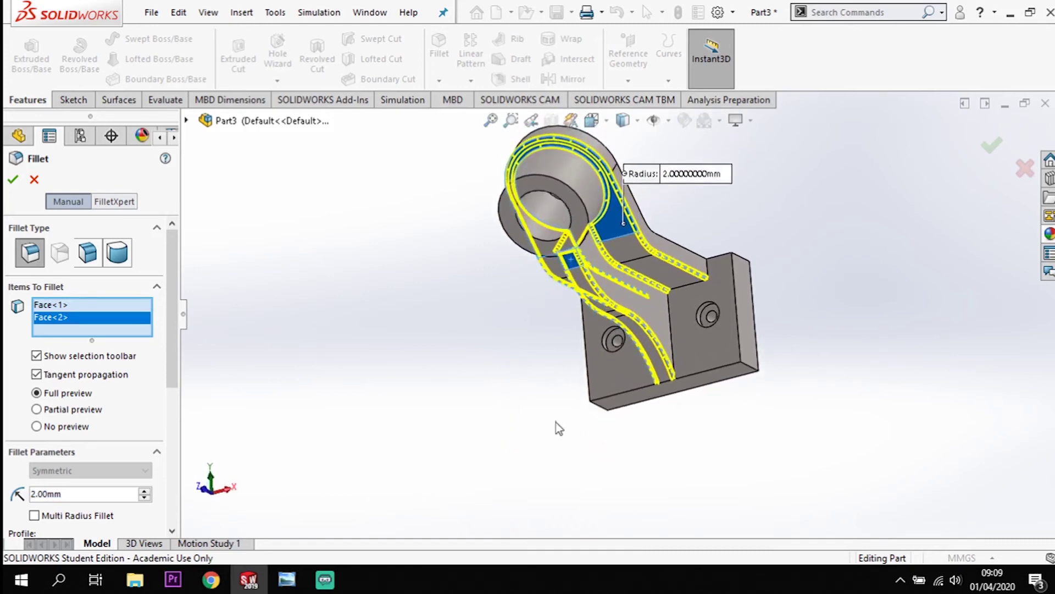
Try to fillet the two selected arm and rib faces at 2 mm with tangent propagation turned off.
{"action": "left_click", "coordinate": [669, 326]}
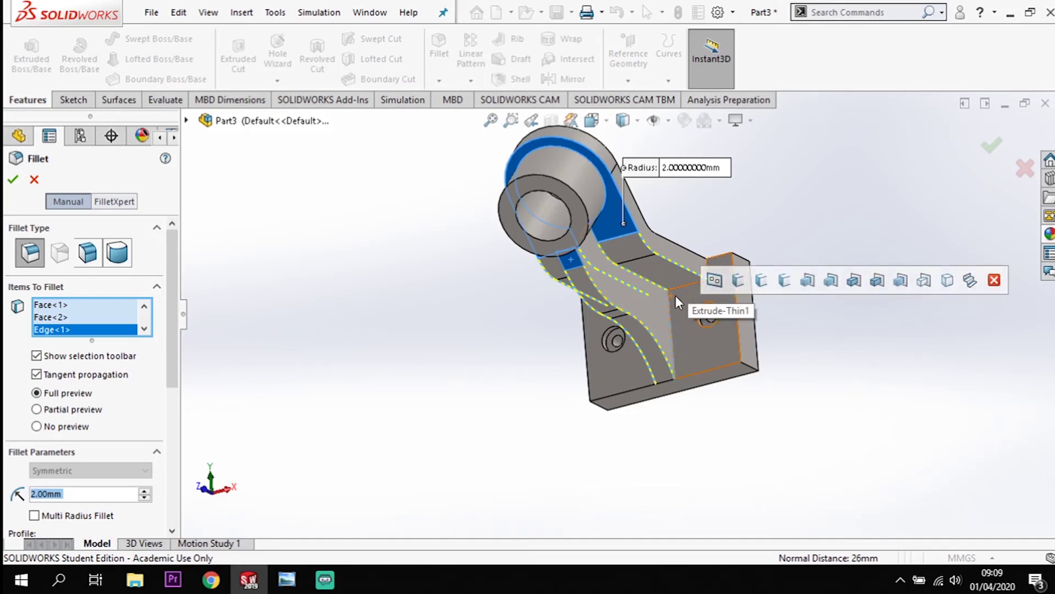
{"action": "left_click", "coordinate": [53, 332]}
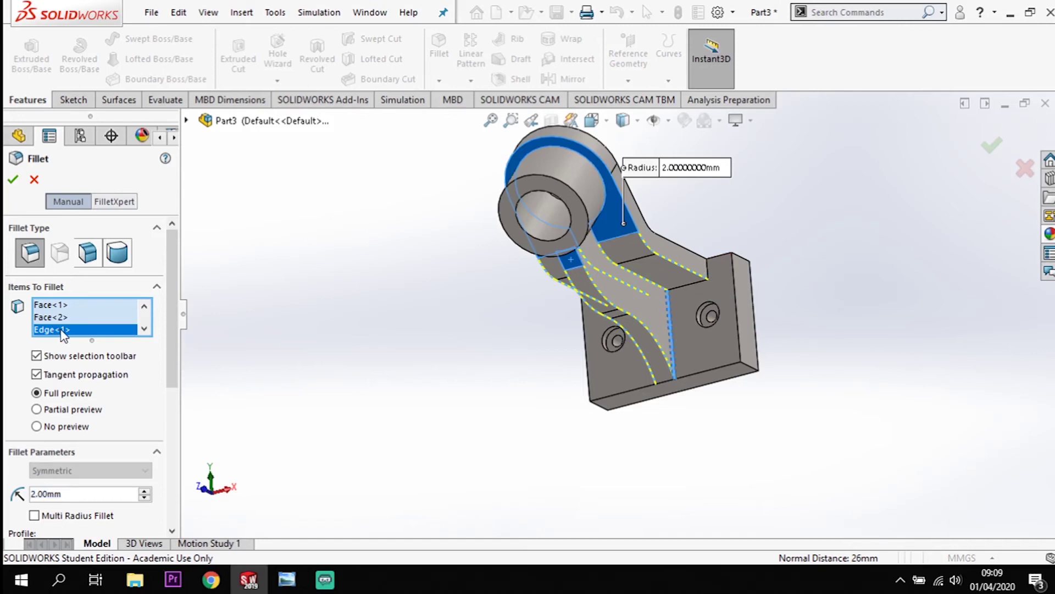
{"action": "left_click", "coordinate": [124, 375]}
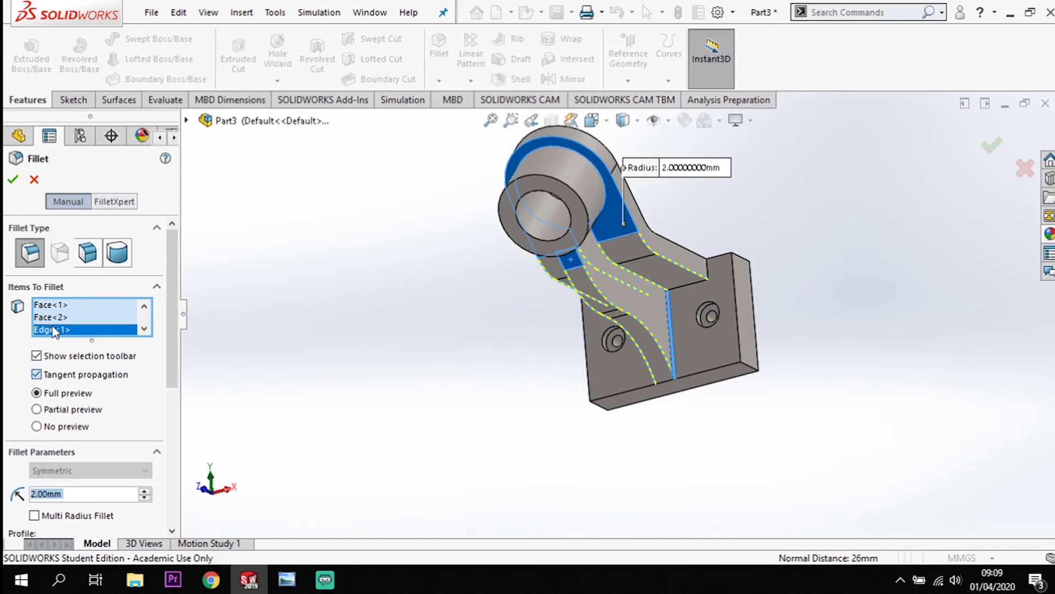
{"action": "left_click", "coordinate": [61, 330]}
{"action": "key", "text": "Delete"}
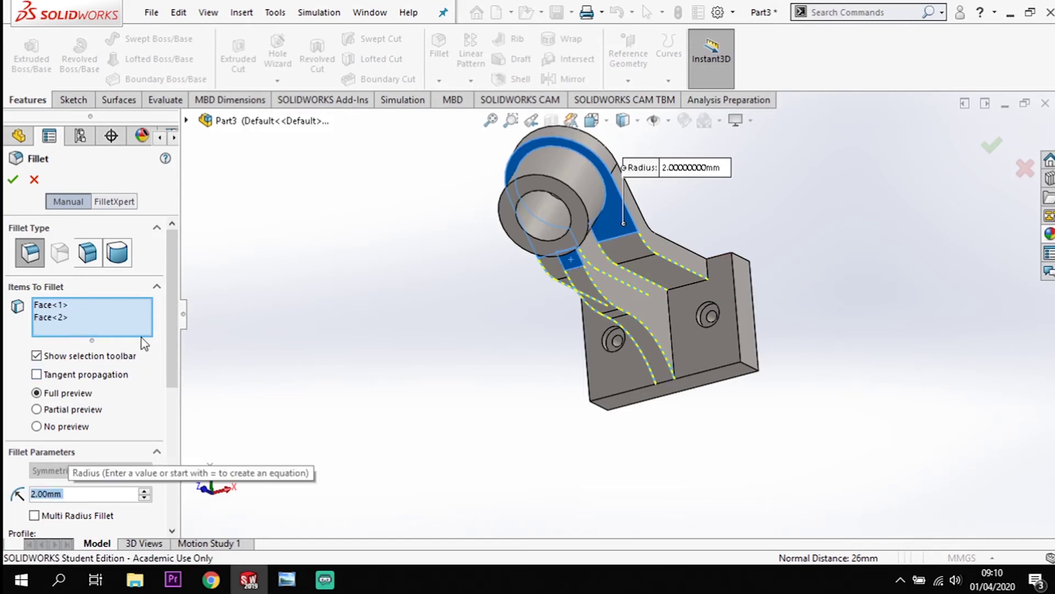
{"action": "left_click", "coordinate": [19, 185]}
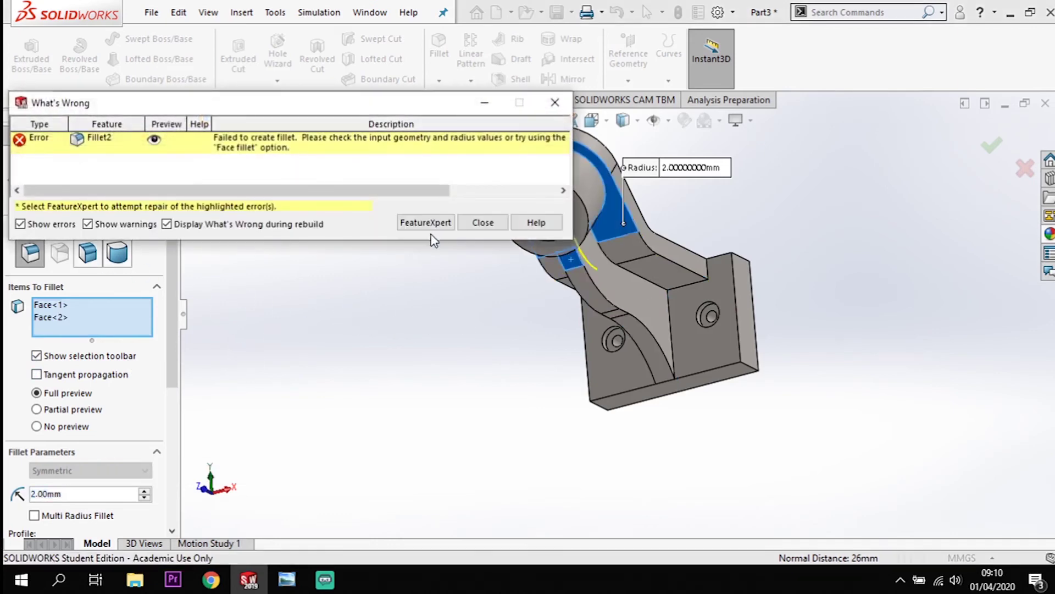
{"action": "left_click", "coordinate": [487, 222]}
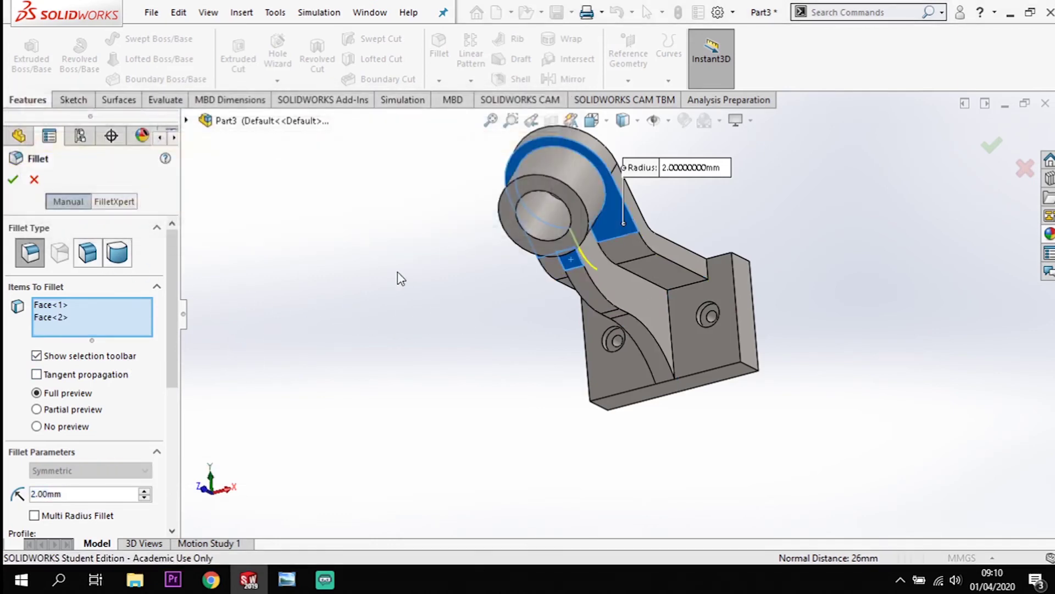
Clear the fillet selection, reselect the arm's front face and the rib's curved face, and cancel the fillet.
{"action": "left_click", "coordinate": [64, 319]}
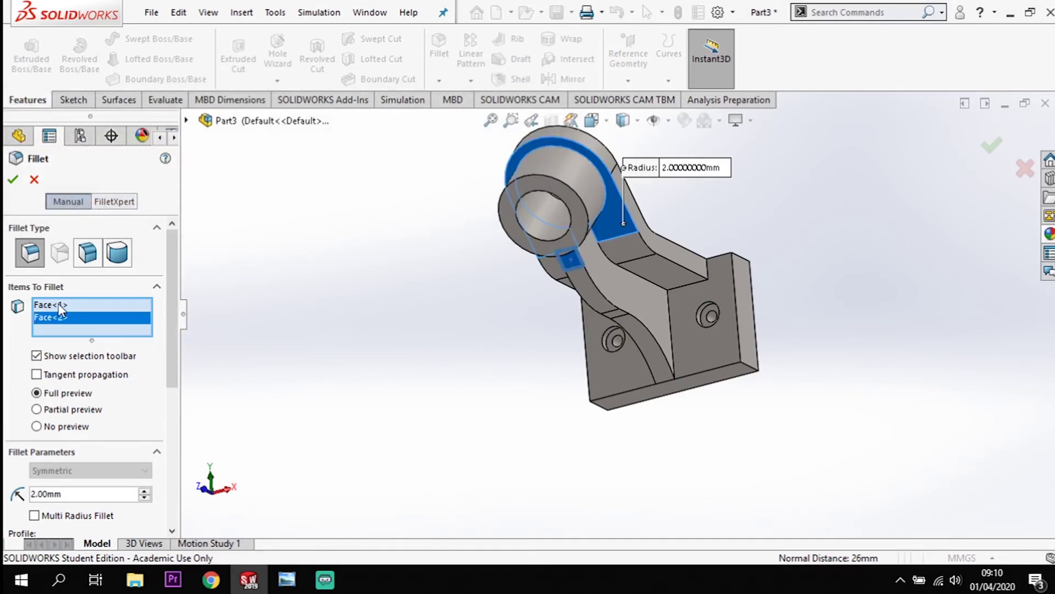
{"action": "left_click", "coordinate": [59, 305]}
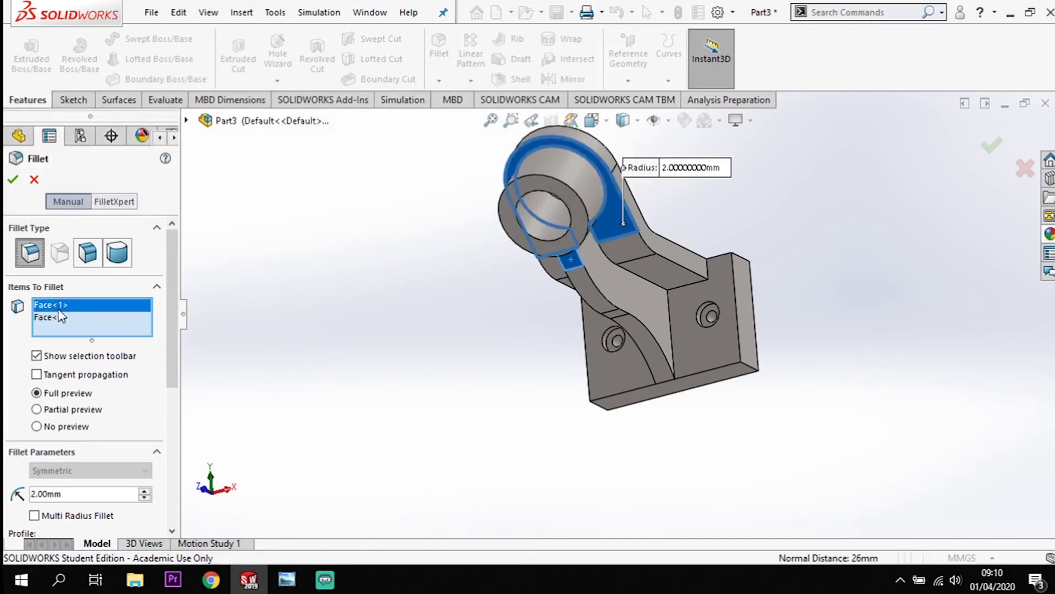
{"action": "left_click", "coordinate": [57, 315]}
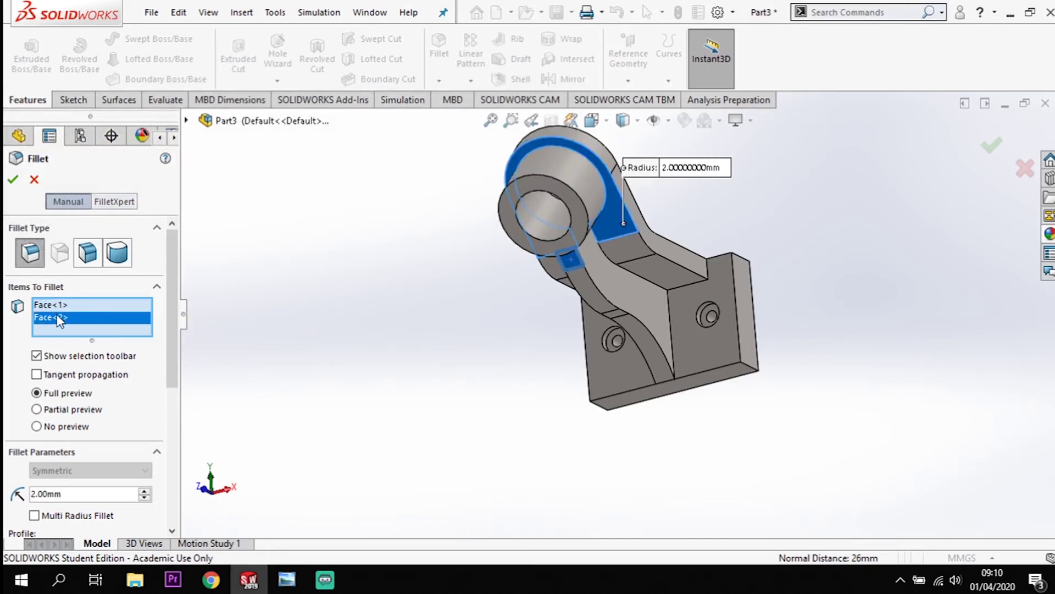
{"action": "key", "text": "Delete"}
{"action": "left_click", "coordinate": [63, 309]}
{"action": "key", "text": "Delete"}
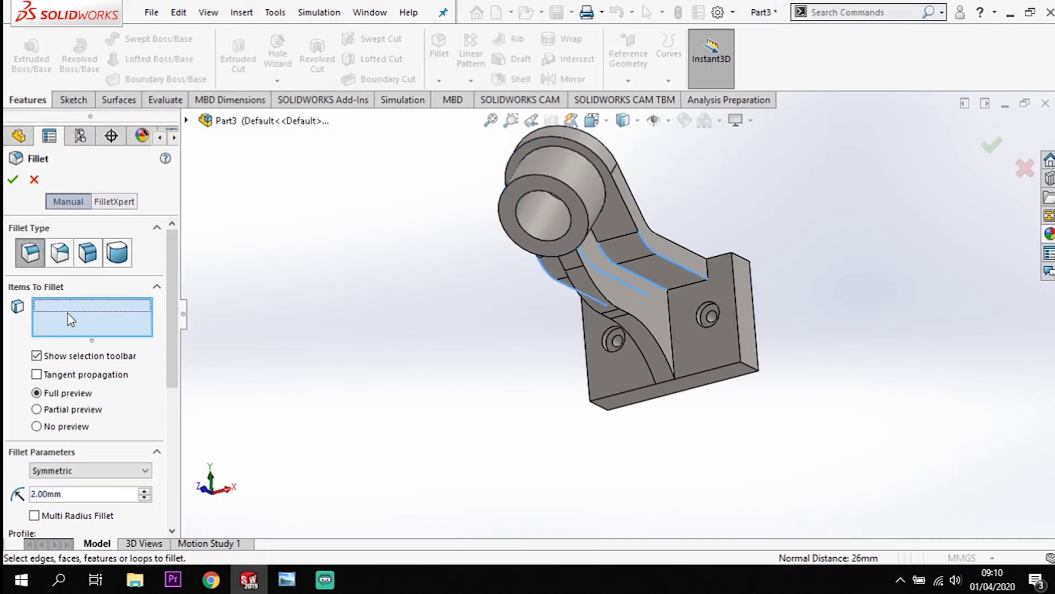
{"action": "left_click", "coordinate": [611, 215]}
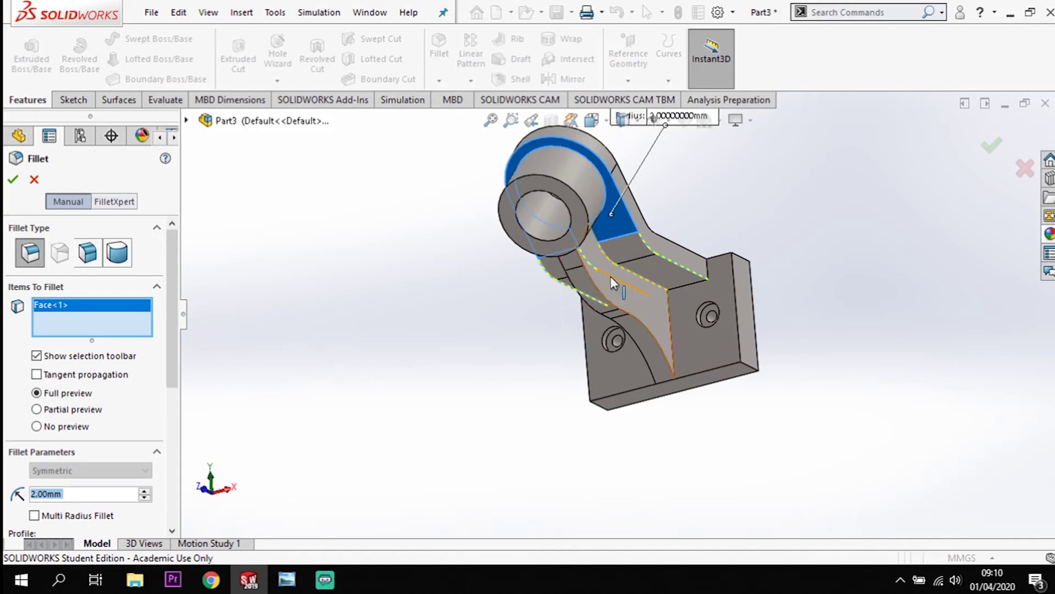
{"action": "left_click", "coordinate": [572, 262]}
{"action": "scroll", "coordinate": [499, 365], "scroll_direction": "up", "scroll_amount": 2}
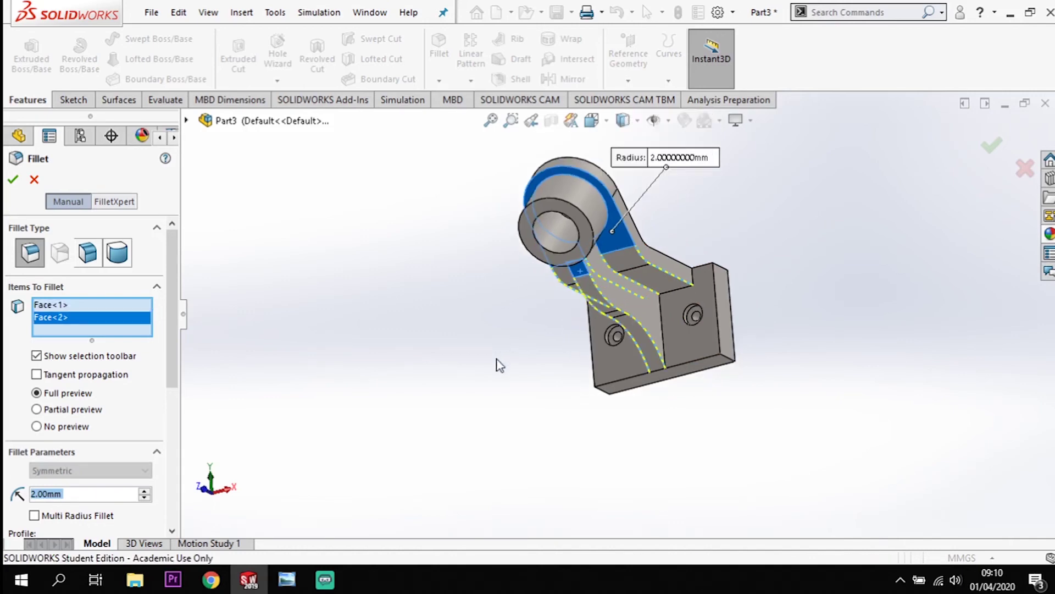
{"action": "left_click", "coordinate": [1024, 170]}
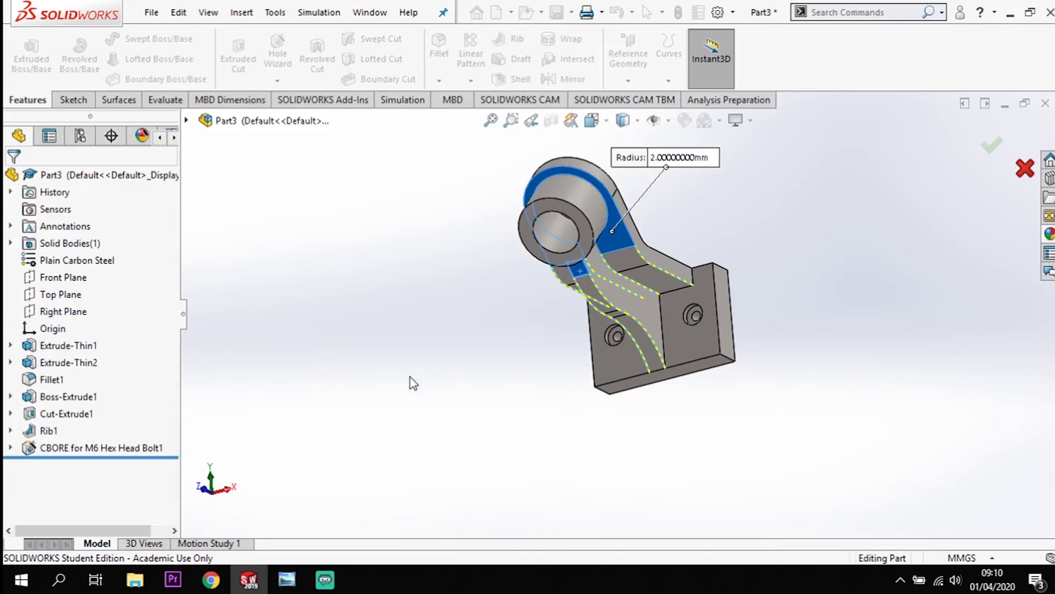
Fillet the arm's angled front face and the rib's narrow curved face with a 2 mm radius and tangent propagation on.
{"action": "left_click", "coordinate": [439, 48]}
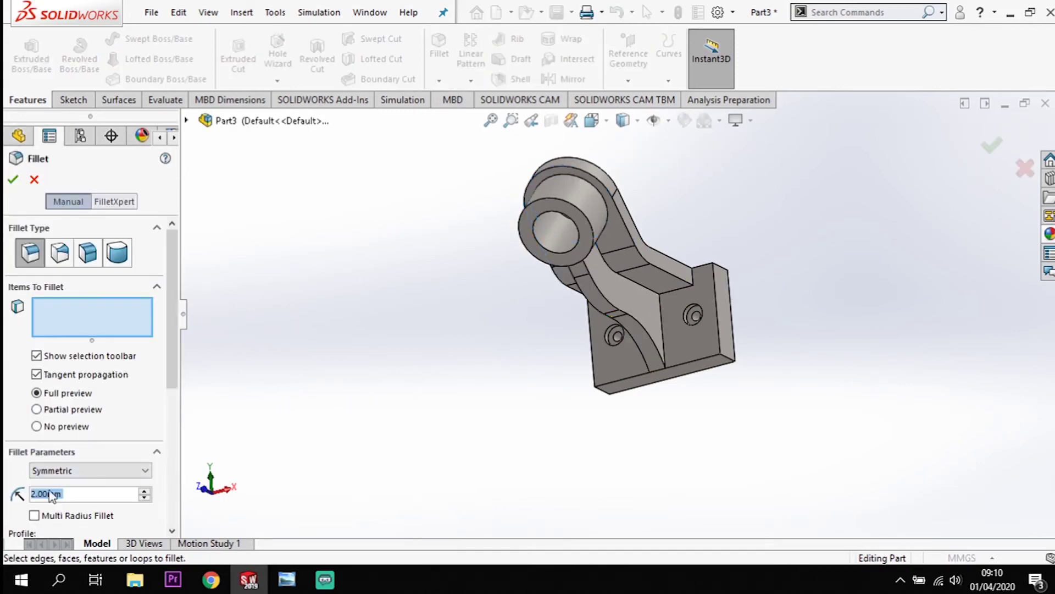
{"action": "left_click", "coordinate": [618, 234]}
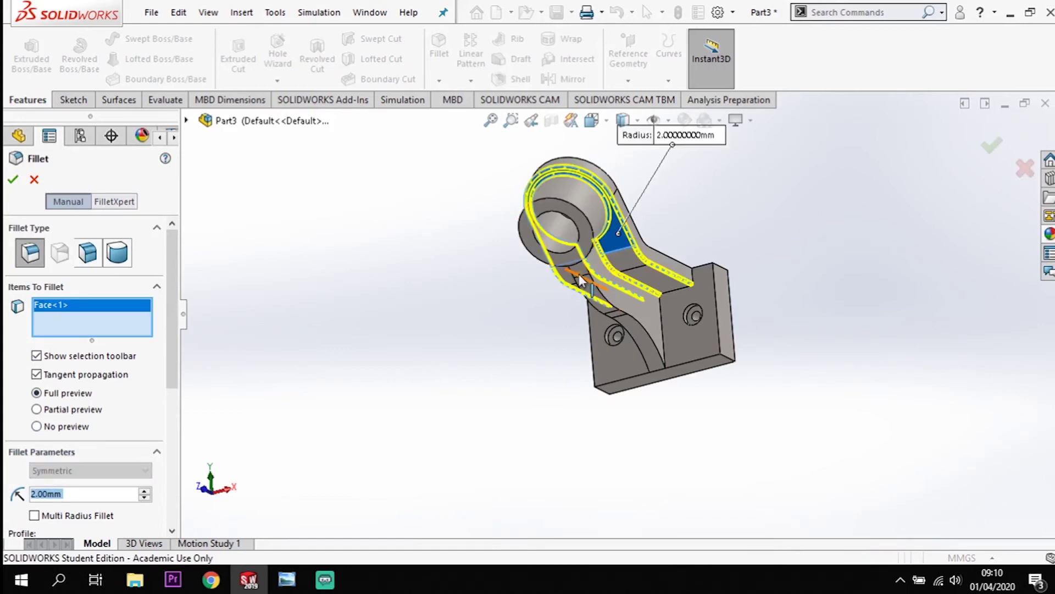
{"action": "left_click", "coordinate": [581, 293]}
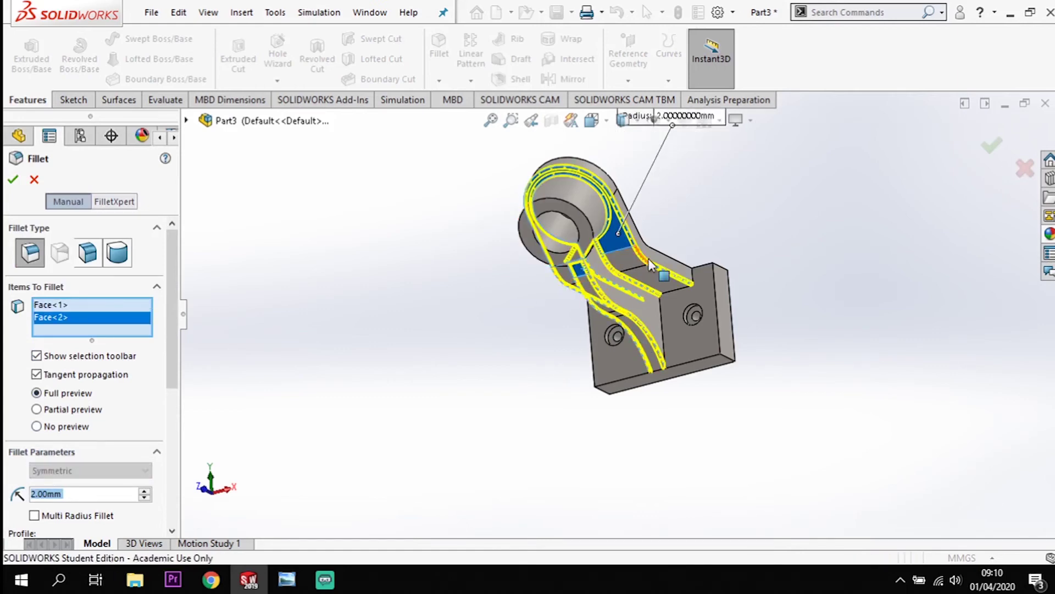
{"action": "left_click", "coordinate": [8, 186]}
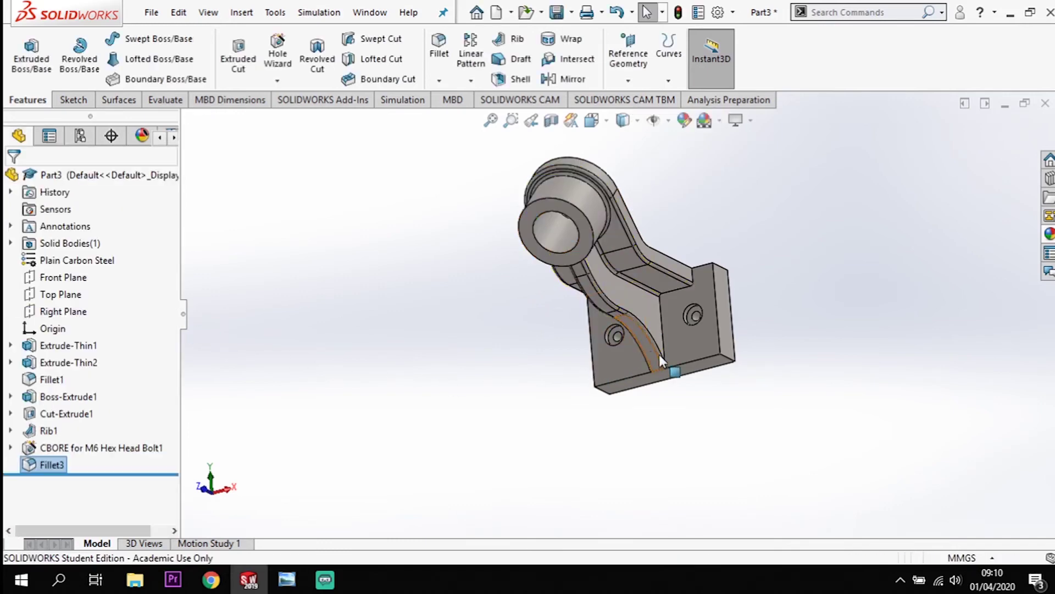
Fillet the edges where the rib and arm meet the block's front face on both sides with a 2 mm radius.
{"action": "left_click", "coordinate": [447, 61]}
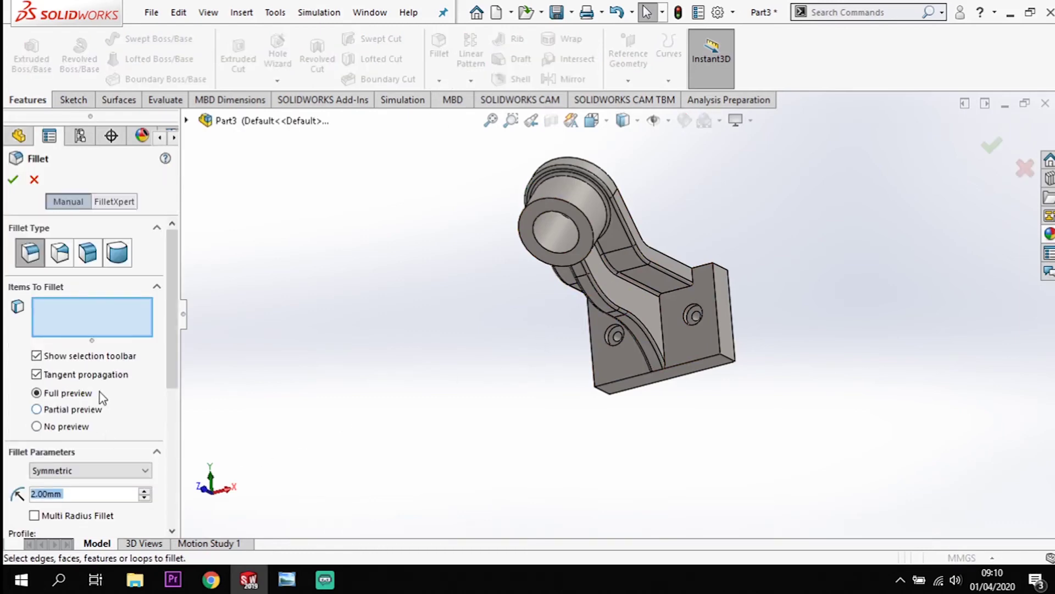
{"action": "scroll", "coordinate": [651, 365], "scroll_direction": "down", "scroll_amount": 3}
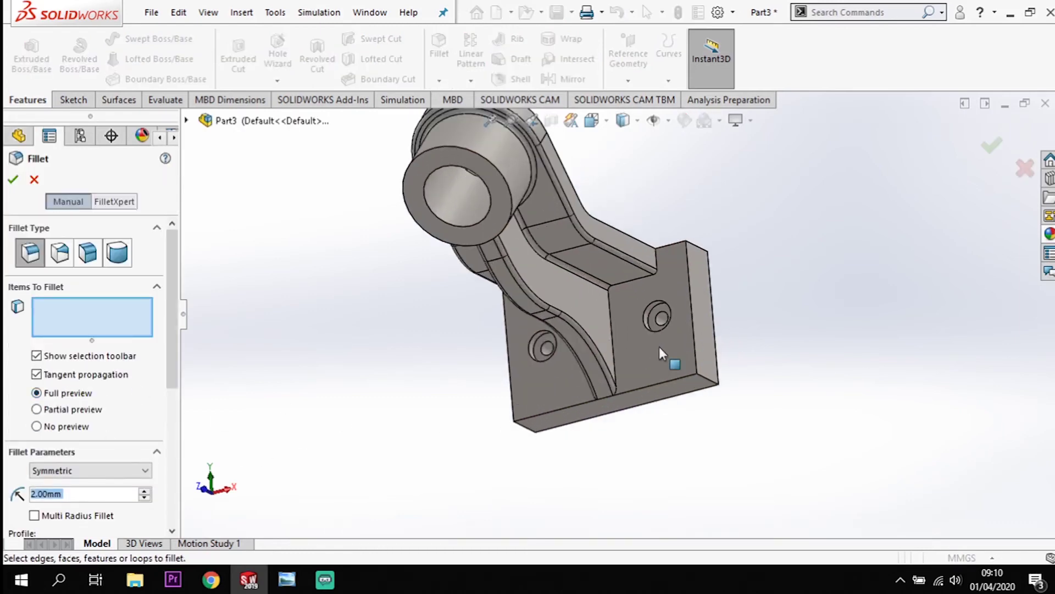
{"action": "left_click", "coordinate": [612, 331]}
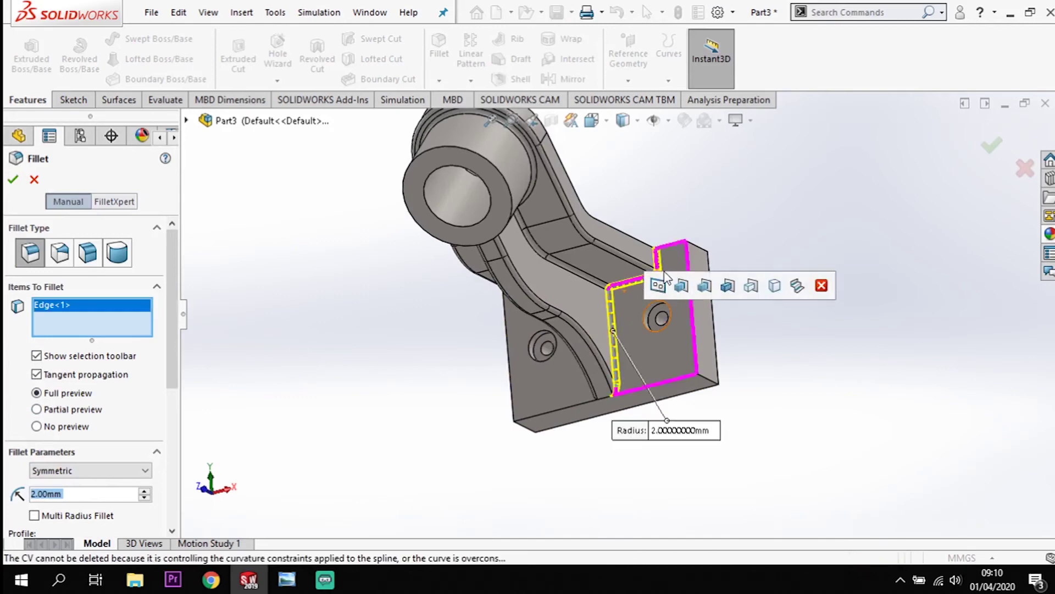
{"action": "middle_click_drag", "start_coordinate": [541, 373], "coordinate": [502, 372]}
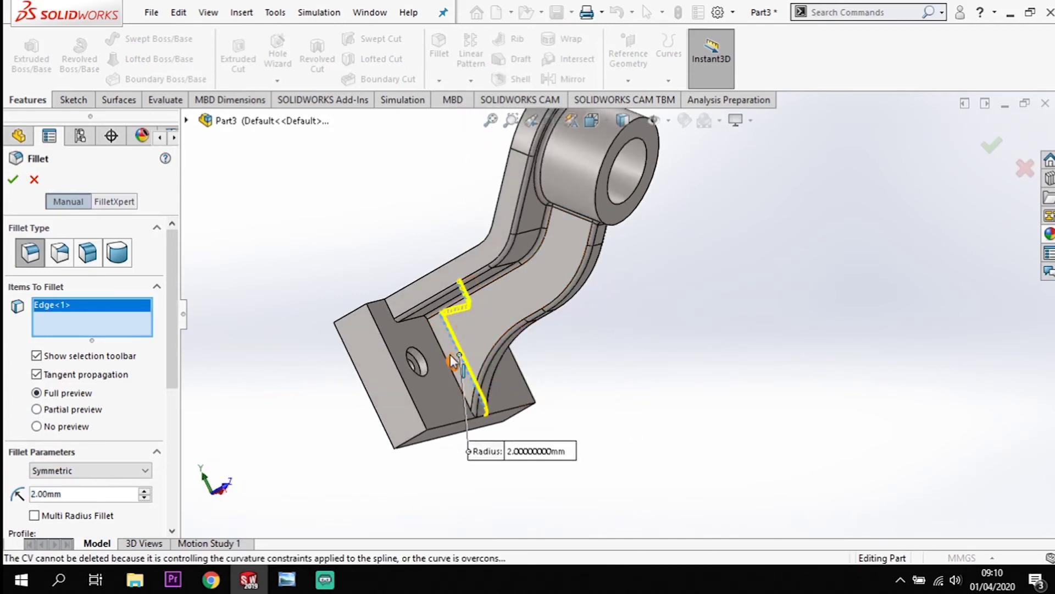
{"action": "left_click", "coordinate": [439, 337]}
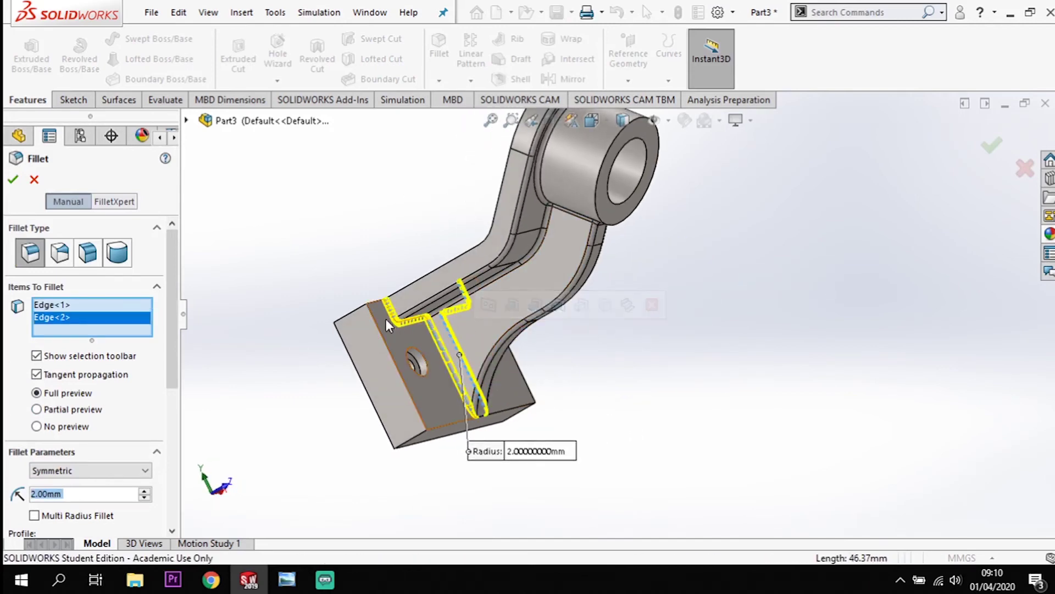
{"action": "middle_click_drag", "start_coordinate": [698, 485], "coordinate": [581, 485]}
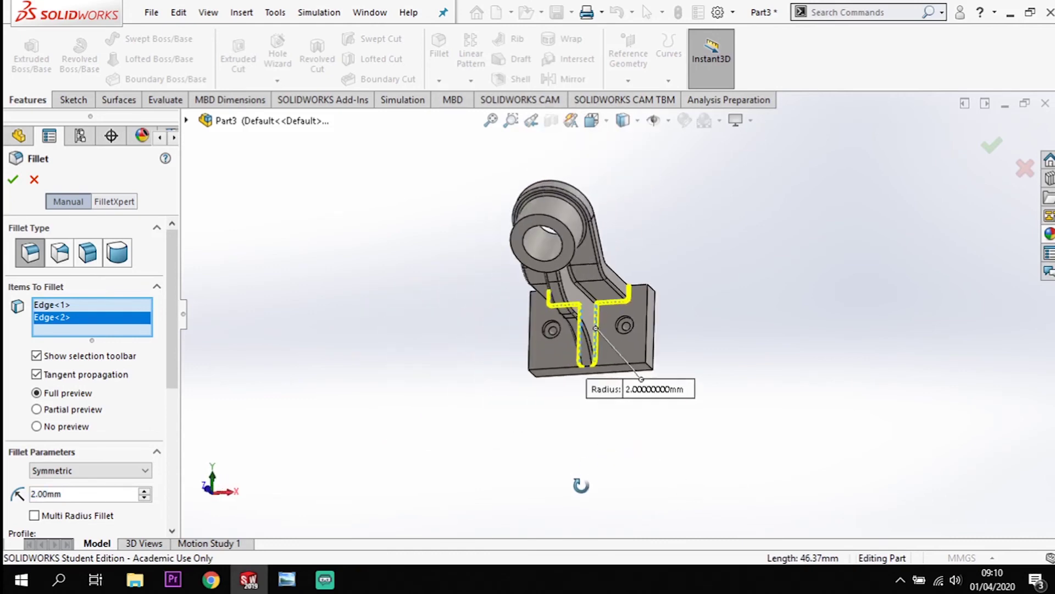
{"action": "left_click", "coordinate": [992, 147]}
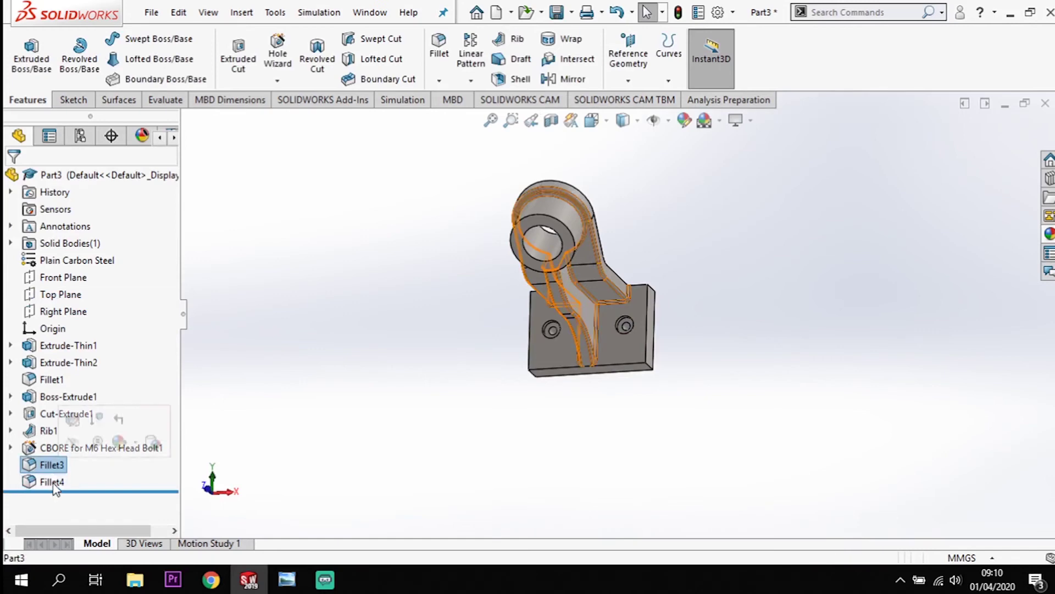
Apply an orange colour appearance to the Fillet3 and Fillet4 features together.
{"action": "left_click", "coordinate": [50, 465]}
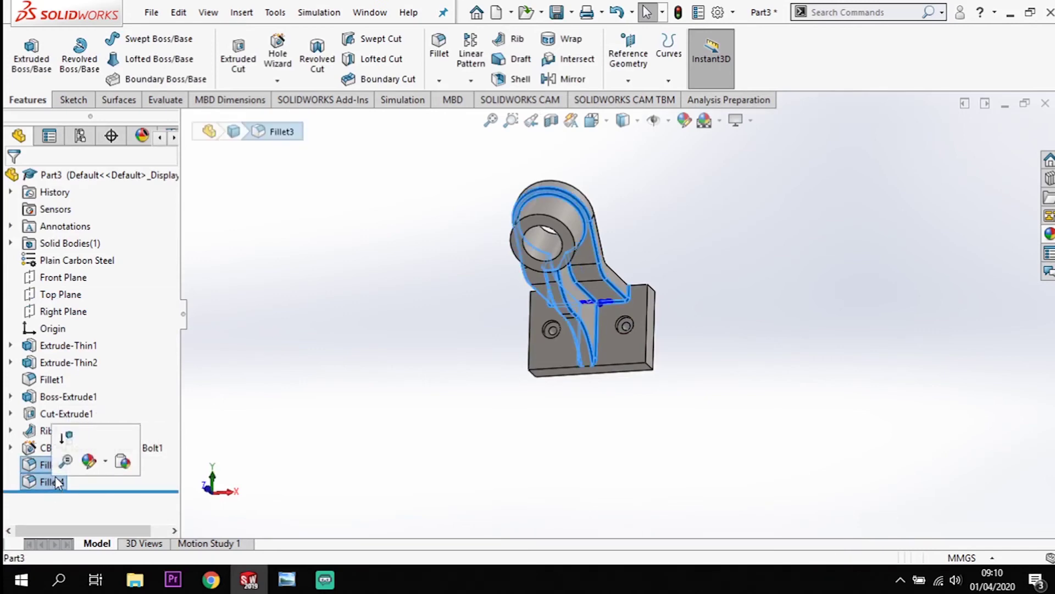
{"action": "left_click", "coordinate": [89, 461]}
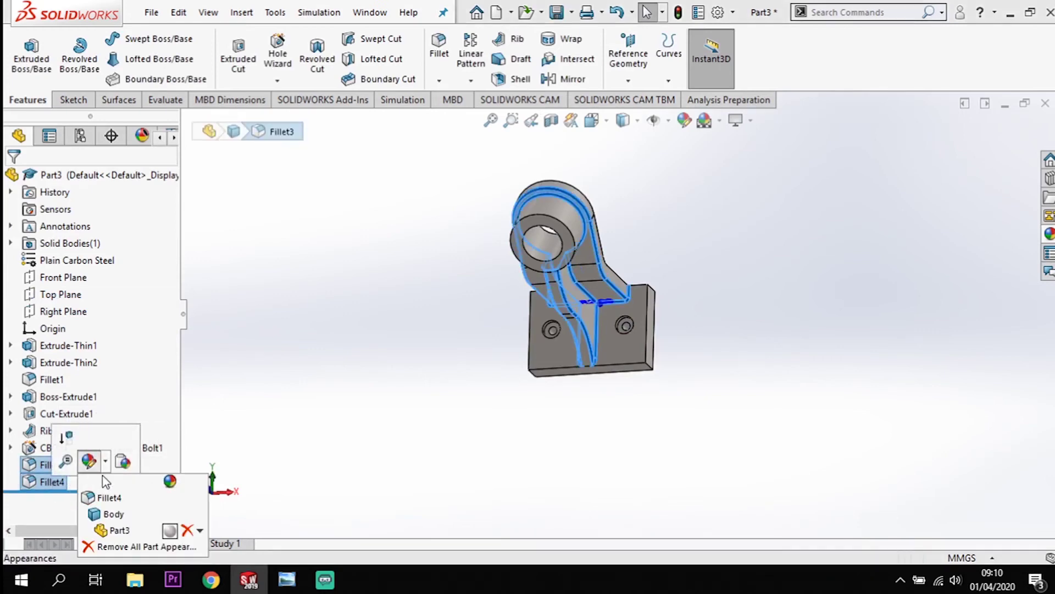
{"action": "left_click", "coordinate": [113, 507]}
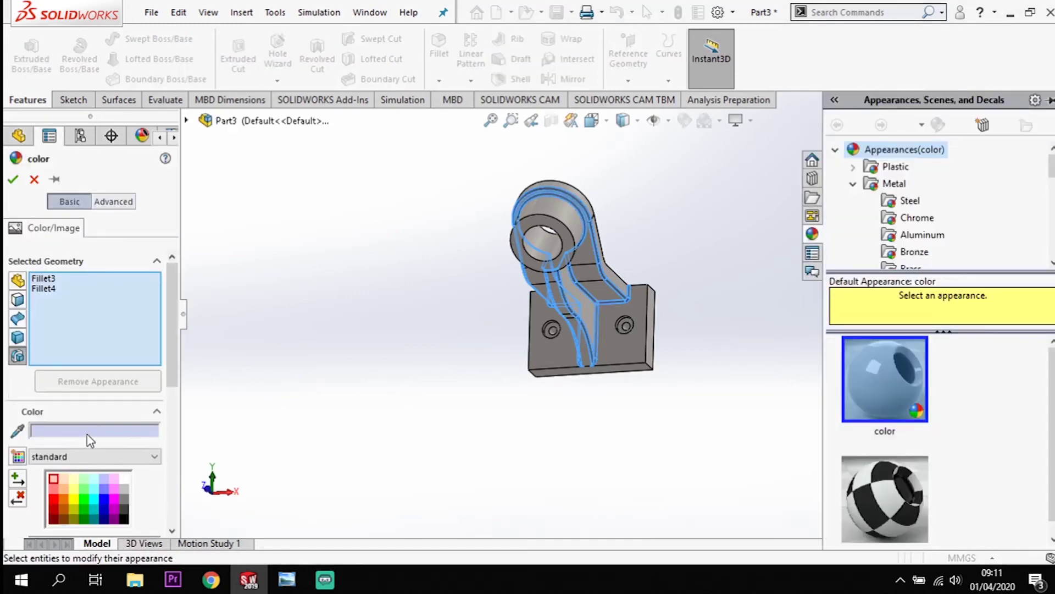
{"action": "left_click", "coordinate": [87, 432]}
{"action": "left_click", "coordinate": [480, 252]}
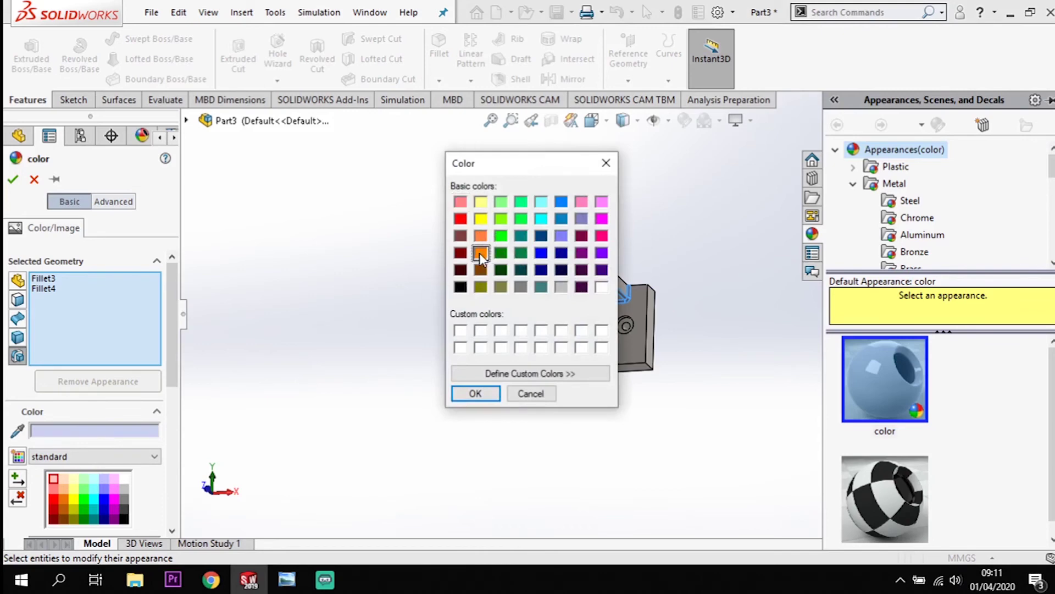
{"action": "left_click", "coordinate": [475, 393]}
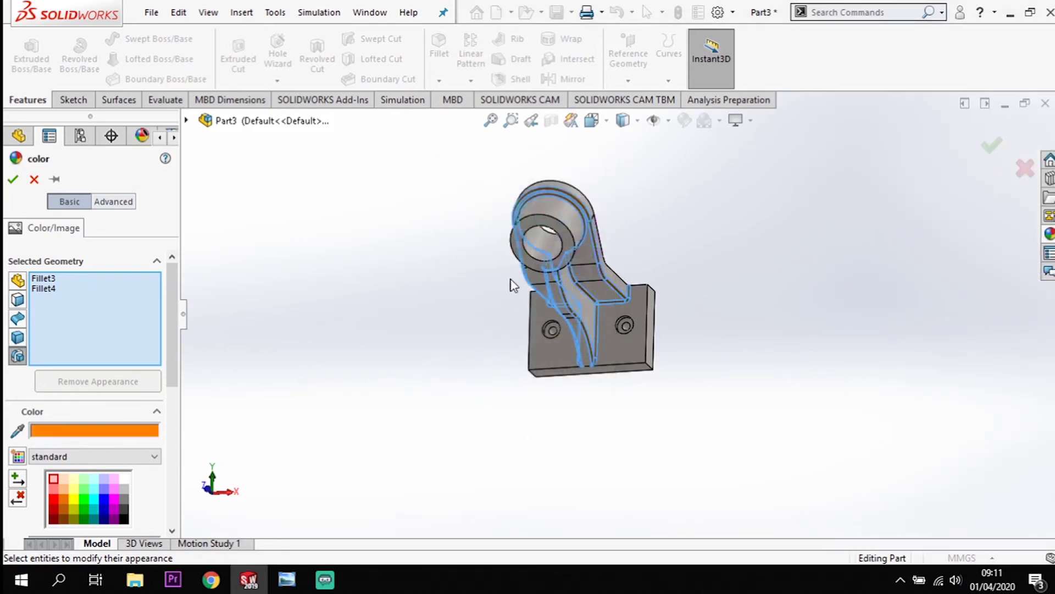
{"action": "scroll", "coordinate": [506, 286], "scroll_direction": "down", "scroll_amount": 2}
{"action": "left_click", "coordinate": [13, 180]}
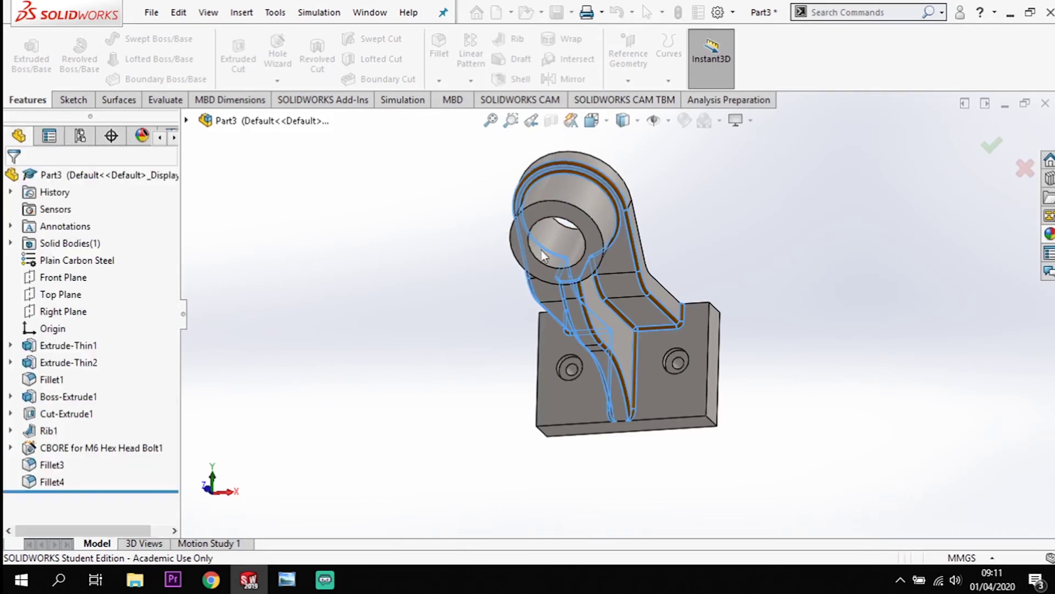
Review the finished bracket from several angles, then examine the Model-Mania-2001-Phase-2 drawing for the revised dimensions.
{"action": "middle_click_drag", "start_coordinate": [721, 233], "coordinate": [754, 306]}
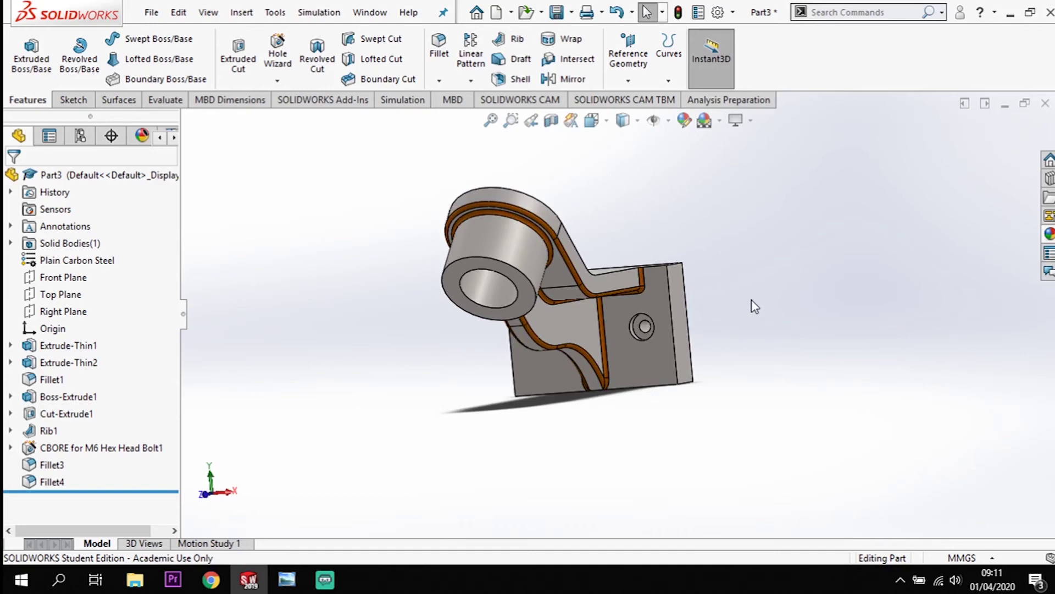
{"action": "key", "text": "space"}
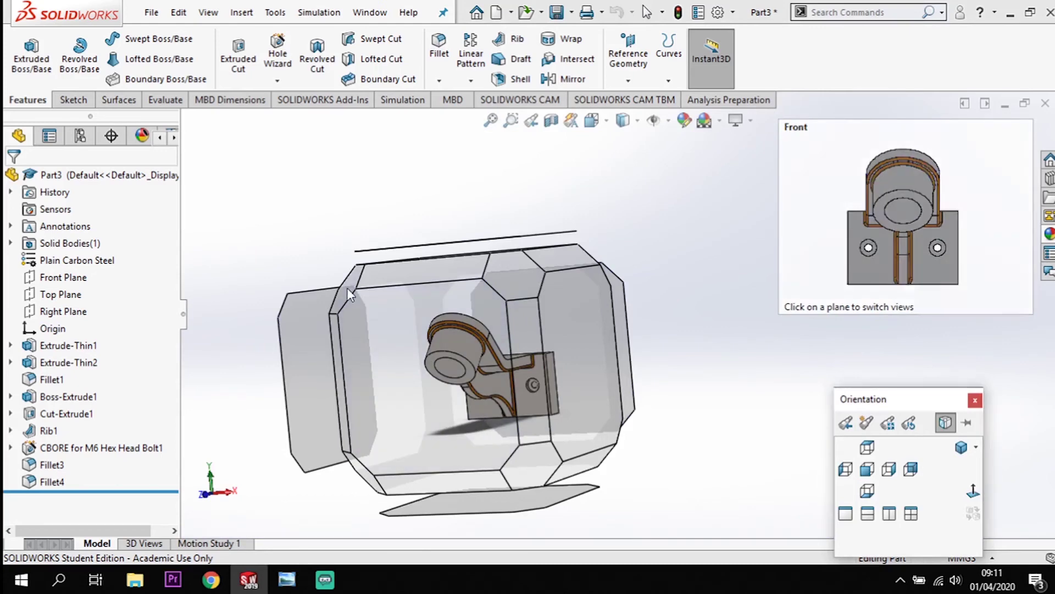
{"action": "left_click", "coordinate": [346, 288]}
{"action": "left_click", "coordinate": [561, 441]}
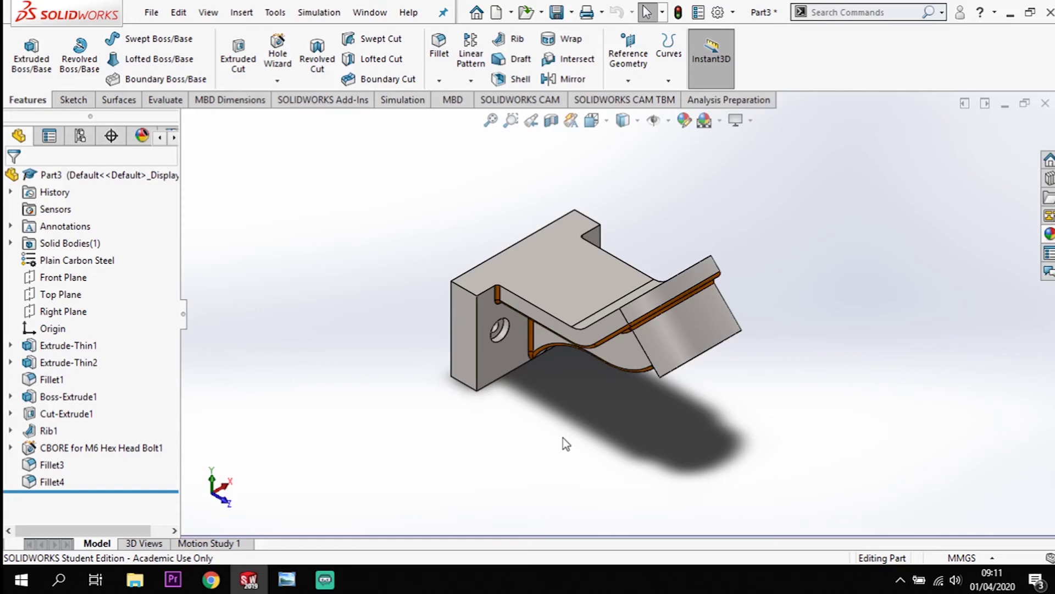
{"action": "mouse_move", "coordinate": [286, 579]}
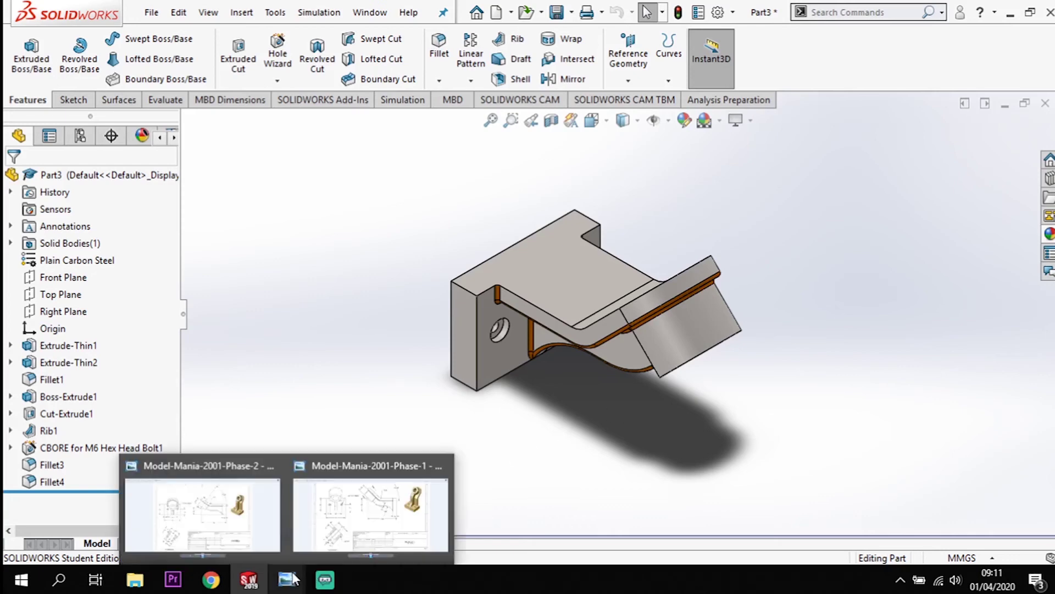
{"action": "left_click", "coordinate": [247, 523]}
{"action": "scroll", "coordinate": [878, 330], "scroll_direction": "up", "scroll_amount": 1}
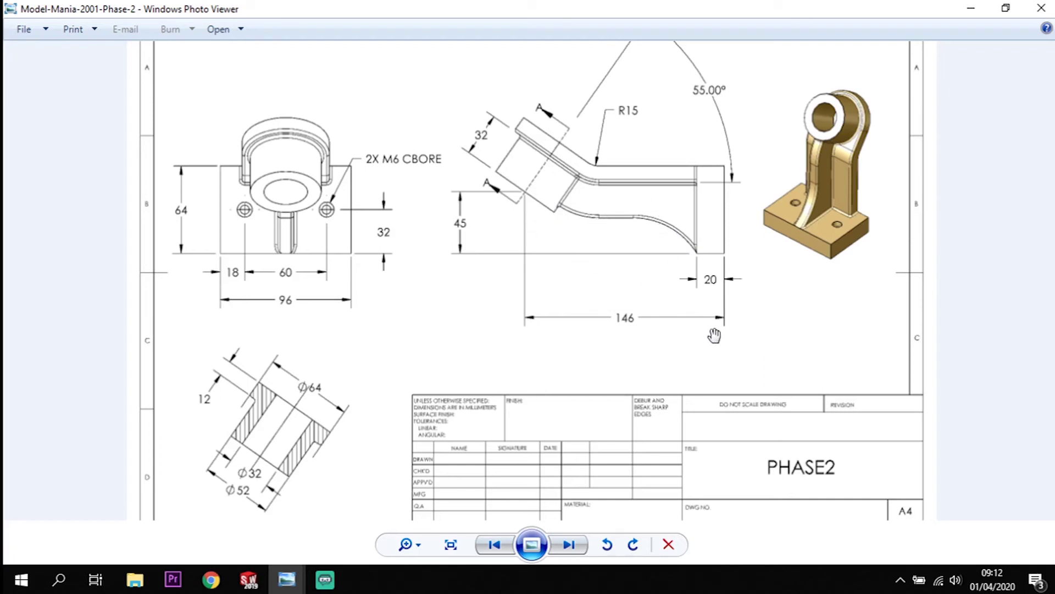
{"action": "scroll", "coordinate": [804, 354], "scroll_direction": "up", "scroll_amount": 1}
{"action": "scroll", "coordinate": [806, 355], "scroll_direction": "down", "scroll_amount": 1}
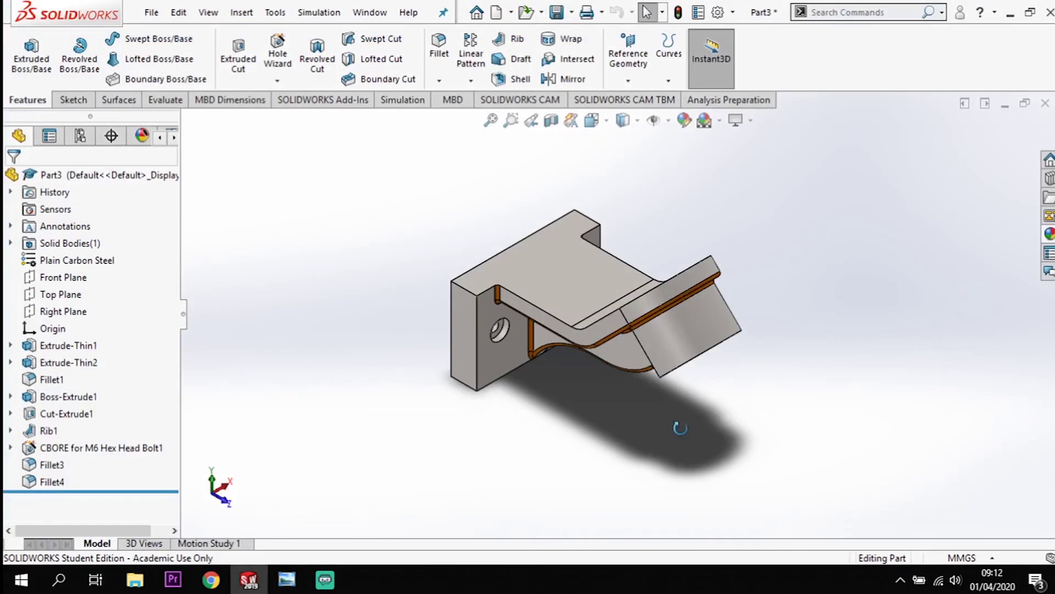
Roll the model back to just after Extrude-Thin2 and open the arm's Sketch2 for editing, viewed from the right.
{"action": "middle_click_drag", "start_coordinate": [680, 427], "coordinate": [565, 385]}
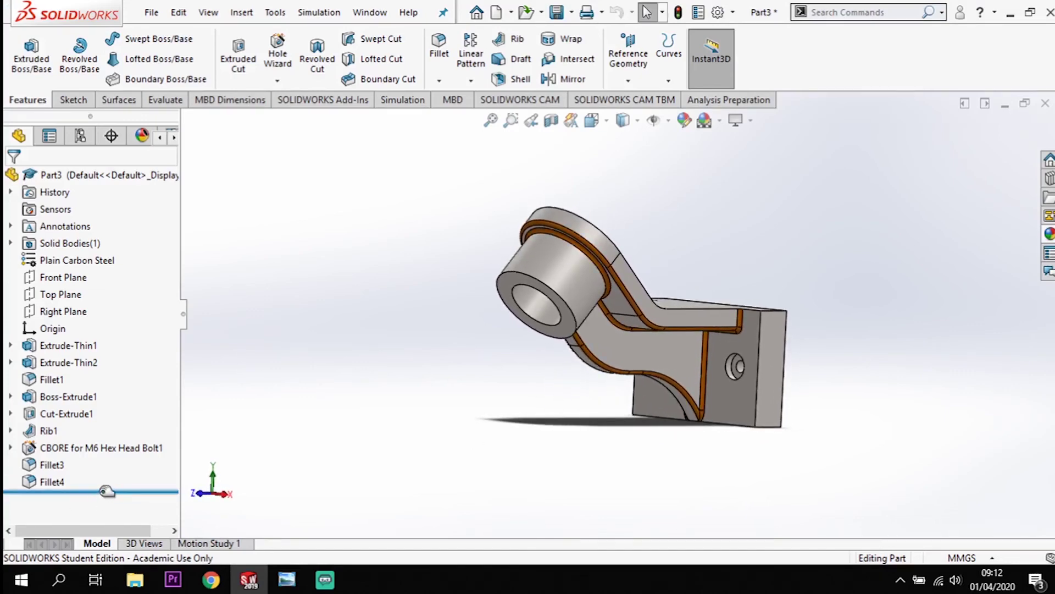
{"action": "left_click_drag", "start_coordinate": [108, 490], "coordinate": [137, 375]}
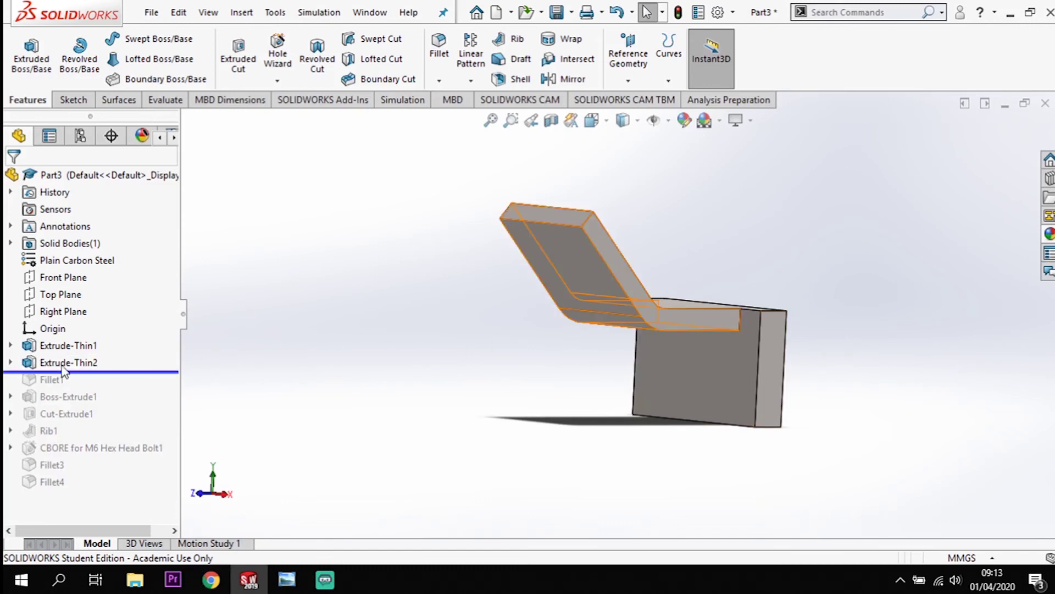
{"action": "left_click", "coordinate": [10, 363]}
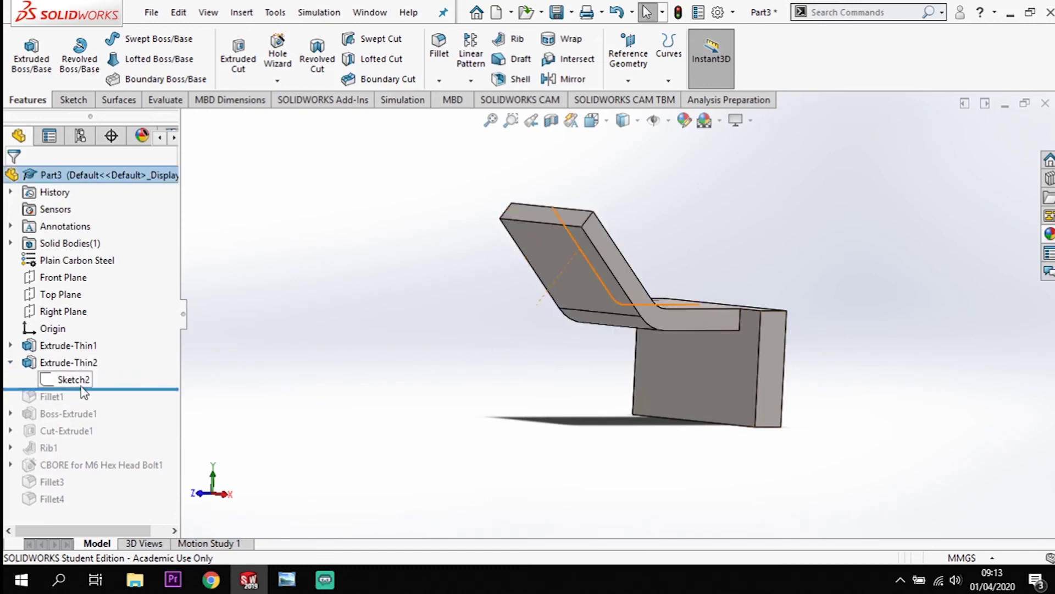
{"action": "left_click", "coordinate": [76, 385]}
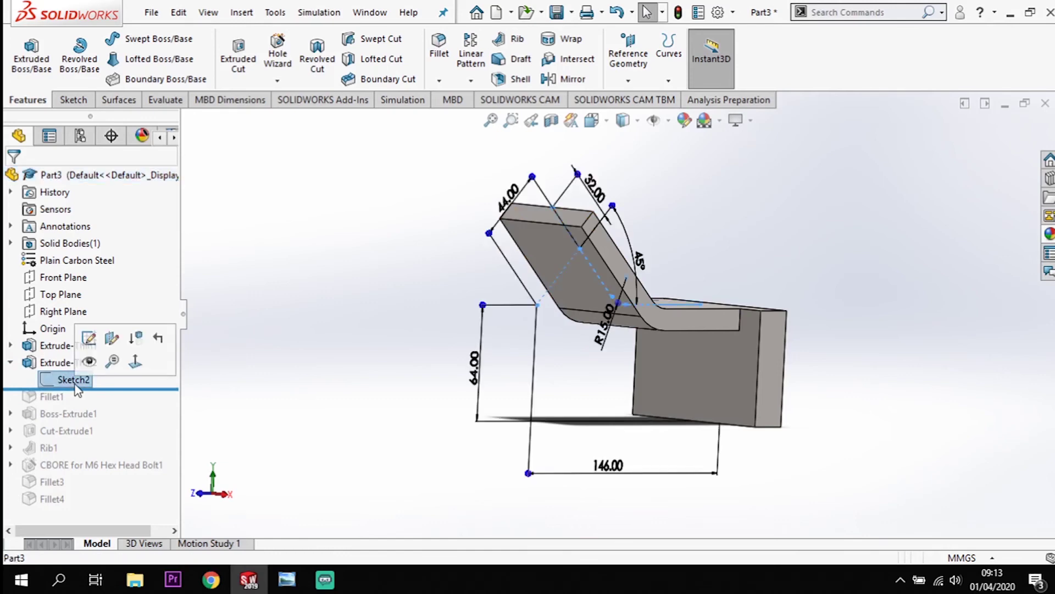
{"action": "left_click", "coordinate": [89, 342]}
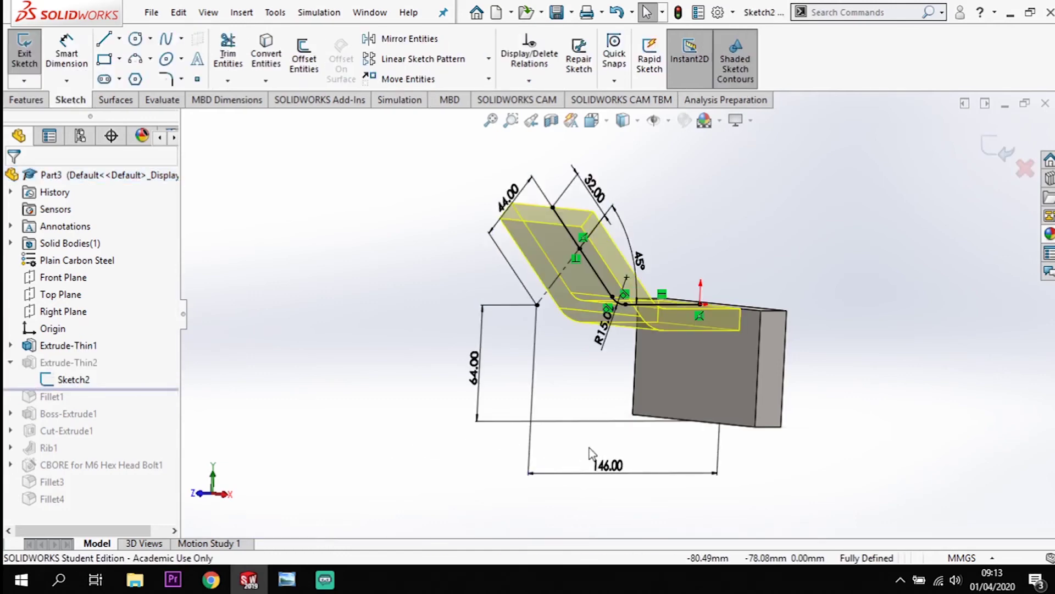
{"action": "key", "text": "space"}
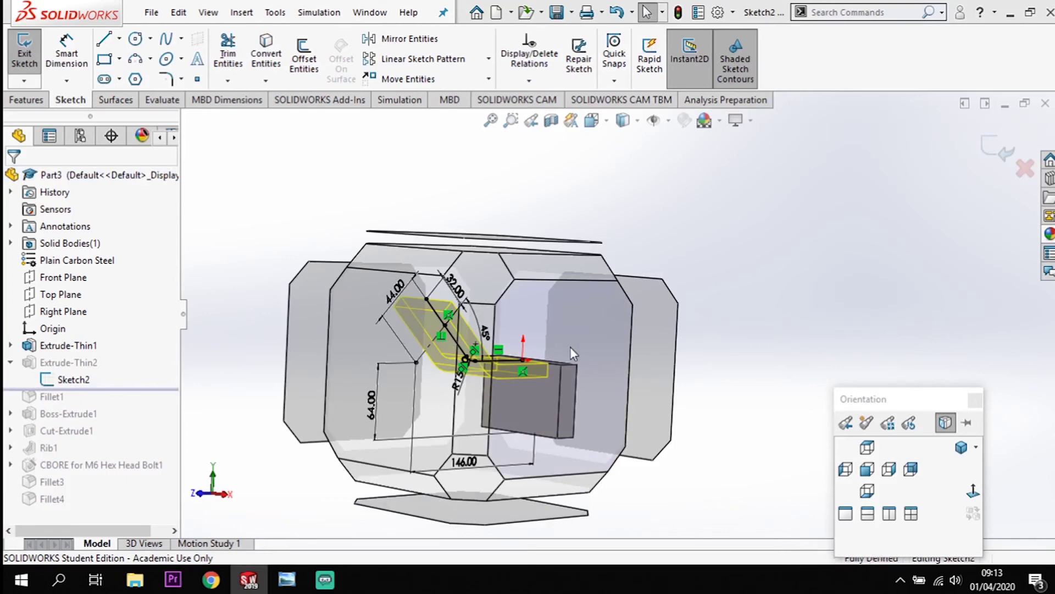
{"action": "left_click", "coordinate": [570, 347]}
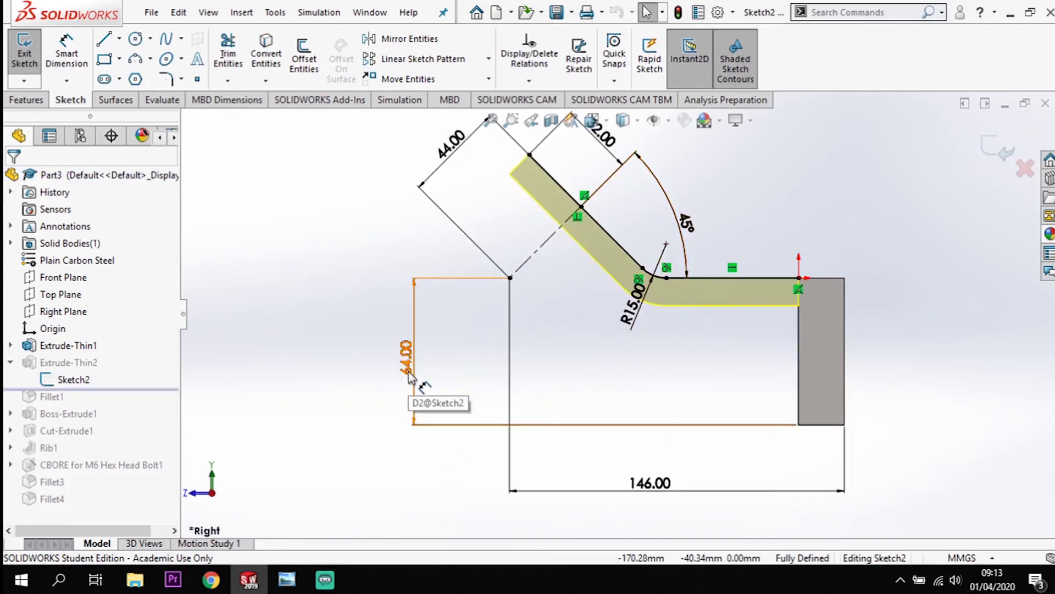
Set the arm sketch's angle to 55° and the boss end point's height above the block's base to 45 mm, and exit the sketch.
{"action": "left_click", "coordinate": [691, 230]}
{"action": "double_click", "coordinate": [691, 230]}
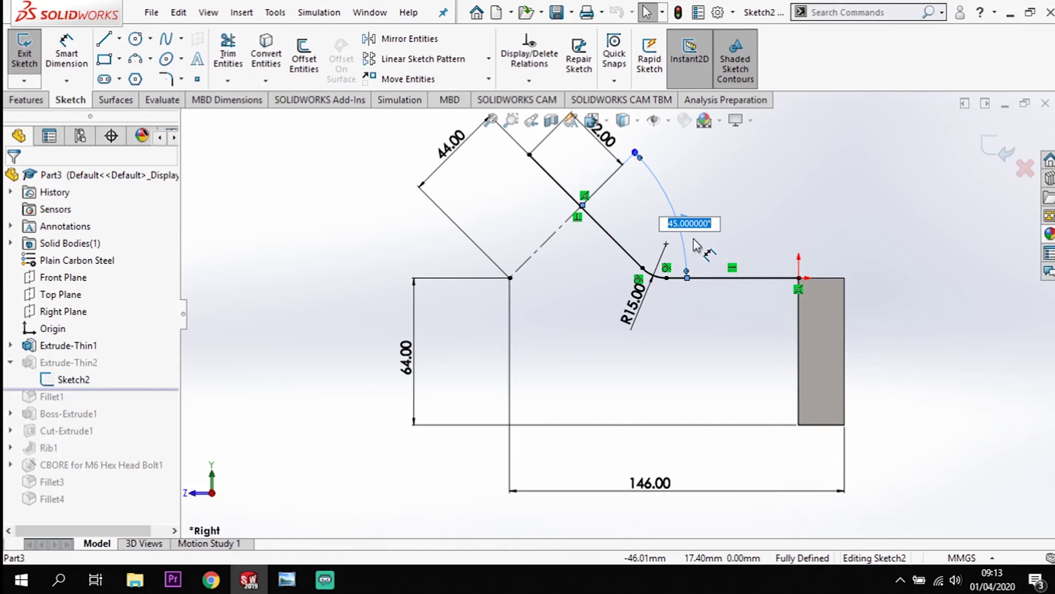
{"action": "type", "text": "55"}
{"action": "key", "text": "Return"}
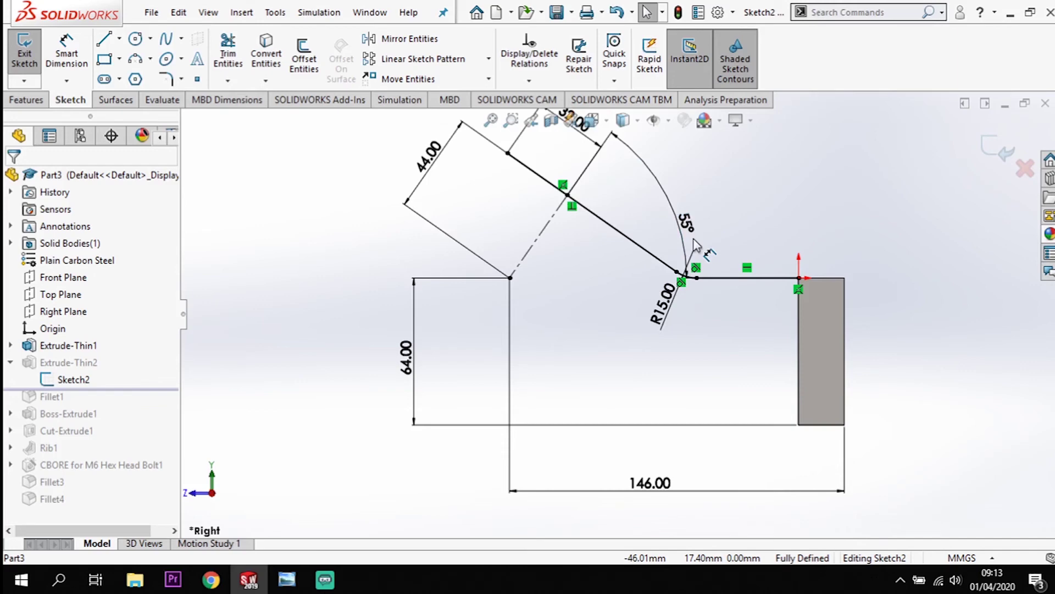
{"action": "double_click", "coordinate": [411, 376]}
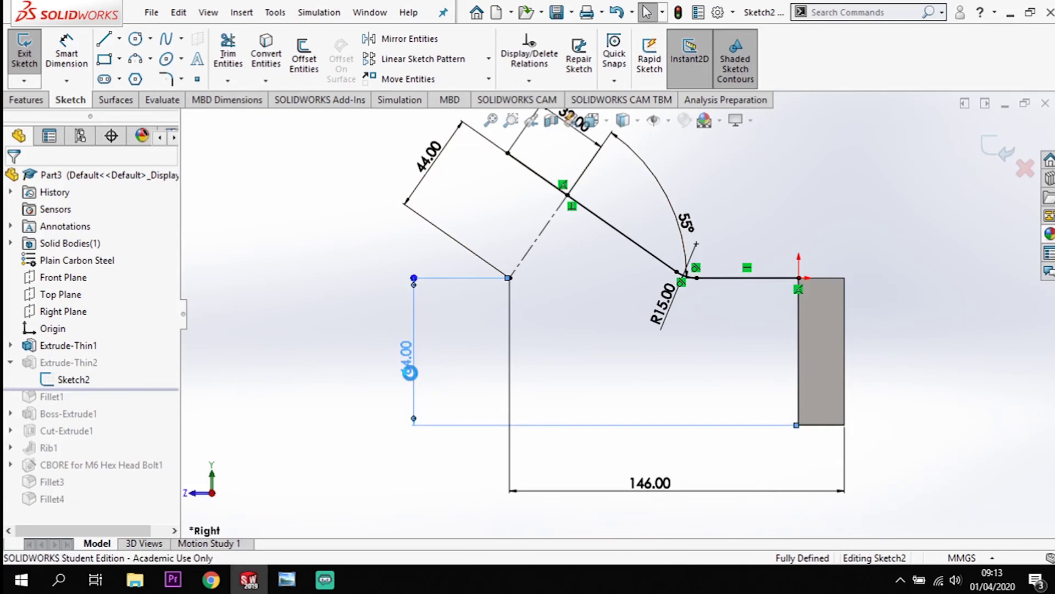
{"action": "type", "text": "45"}
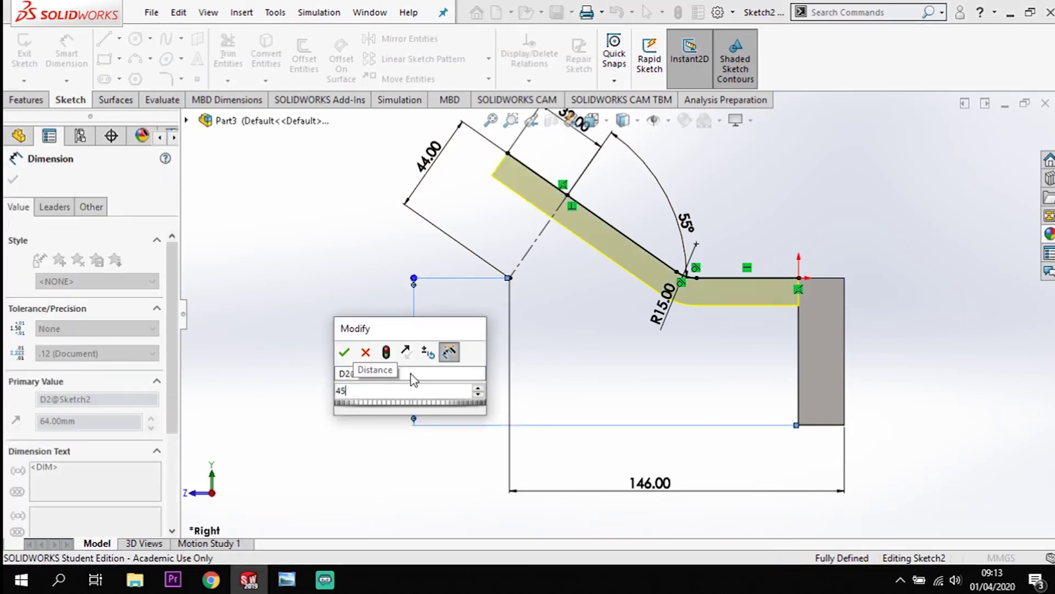
{"action": "key", "text": "Return"}
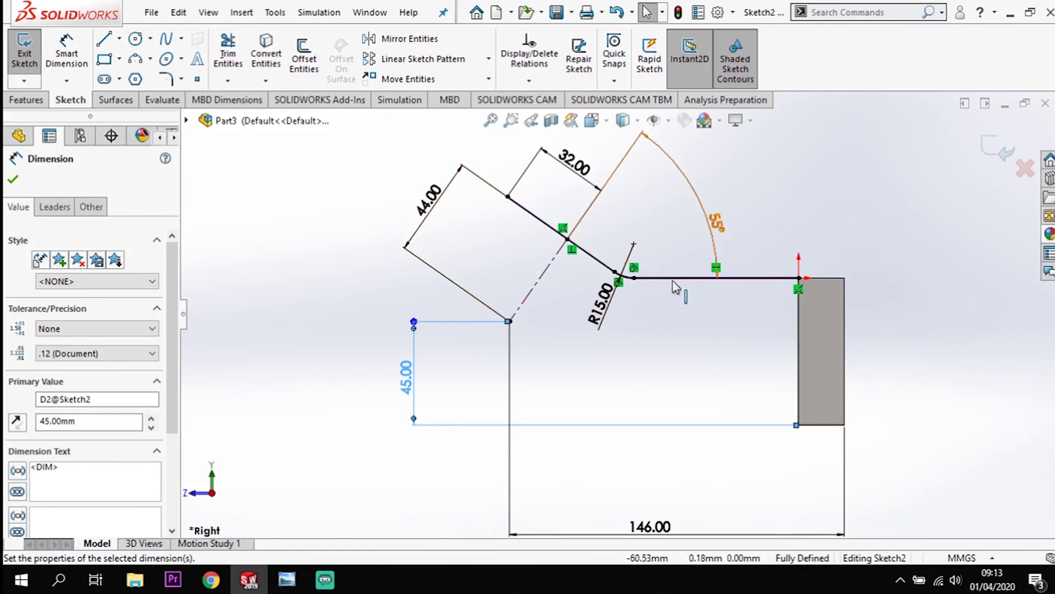
{"action": "left_click", "coordinate": [997, 158]}
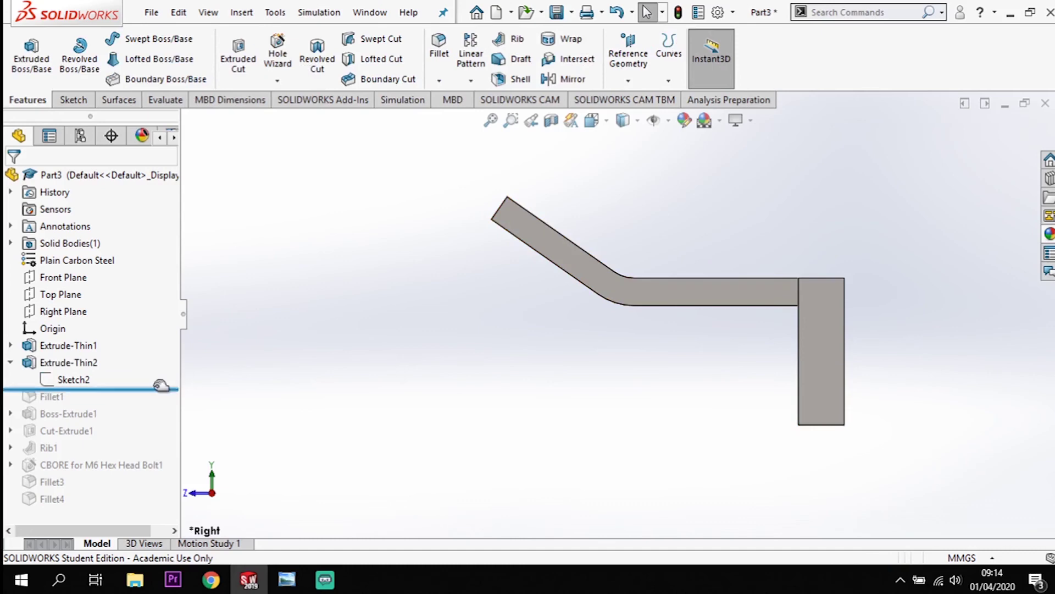
Roll the model forward past Fillet1 and Boss-Extrude1, checking the rounded arm end and the boss.
{"action": "left_click_drag", "start_coordinate": [161, 387], "coordinate": [149, 405]}
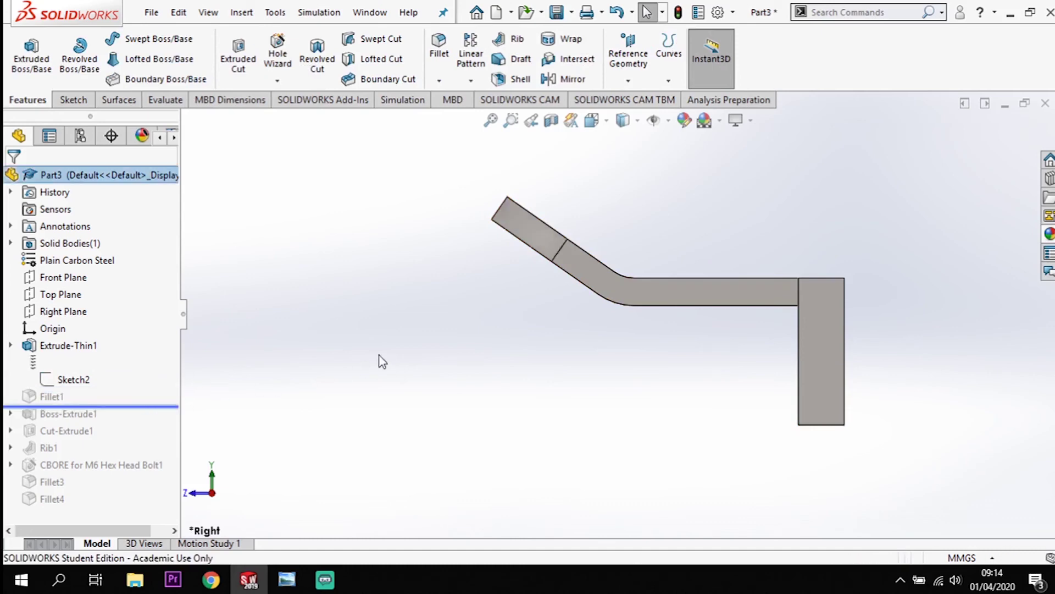
{"action": "middle_click_drag", "start_coordinate": [401, 354], "coordinate": [391, 403]}
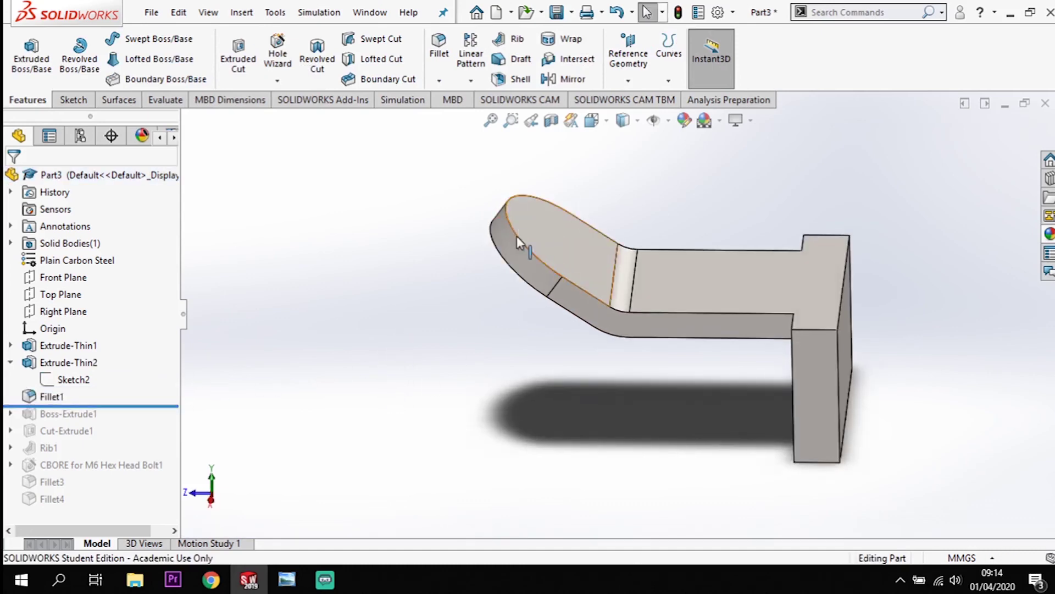
{"action": "left_click_drag", "start_coordinate": [166, 406], "coordinate": [165, 420]}
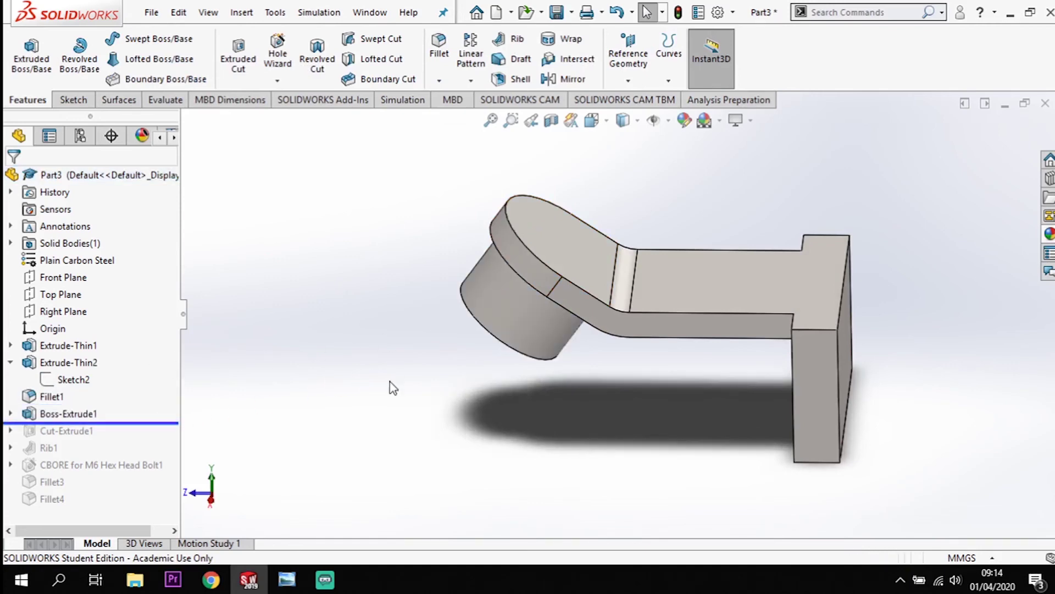
Roll the model forward past Cut-Extrude1 and Rib1, checking the boss bore and the rib beneath the arm from below.
{"action": "middle_click_drag", "start_coordinate": [393, 388], "coordinate": [413, 282]}
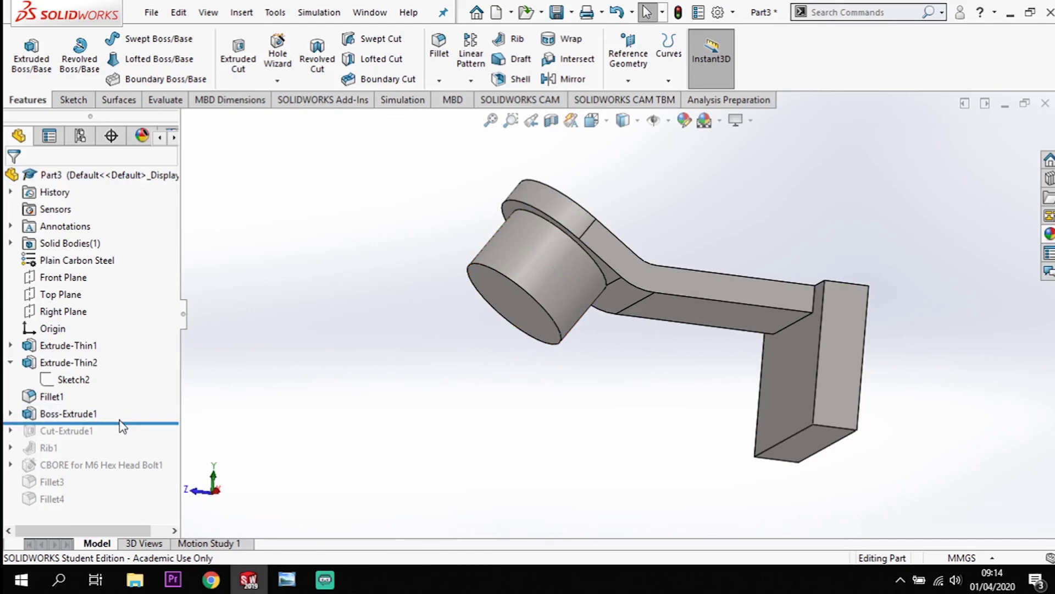
{"action": "left_click_drag", "start_coordinate": [123, 422], "coordinate": [116, 434]}
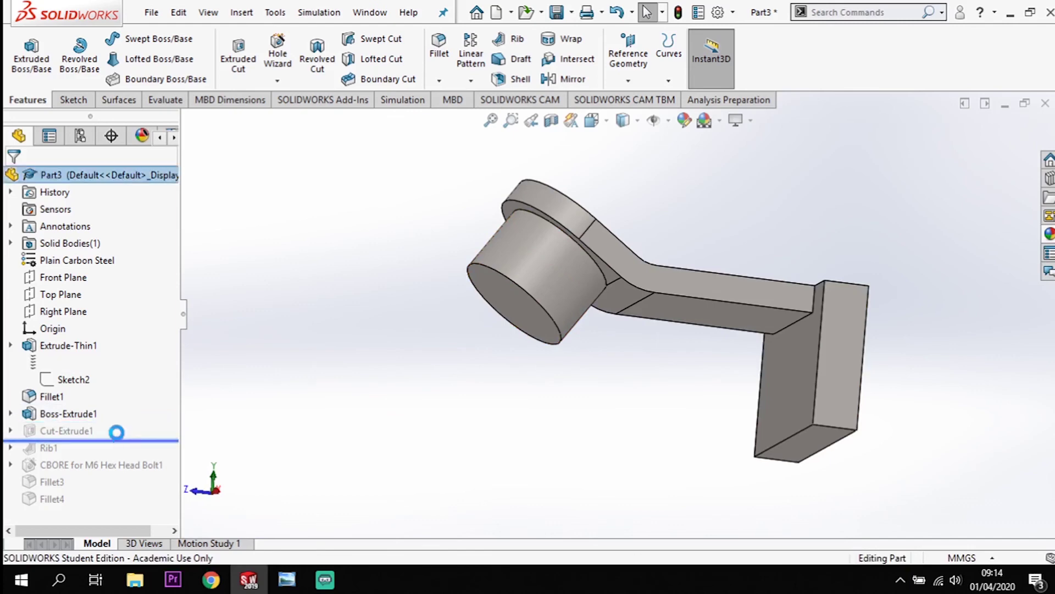
{"action": "middle_click_drag", "start_coordinate": [541, 294], "coordinate": [601, 229]}
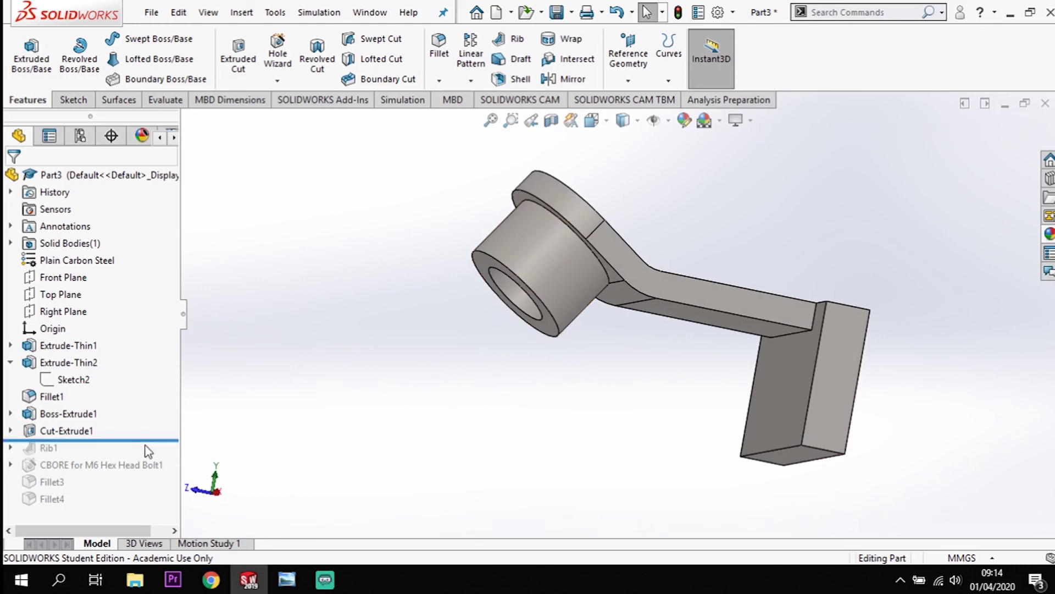
{"action": "left_click_drag", "start_coordinate": [152, 440], "coordinate": [156, 454]}
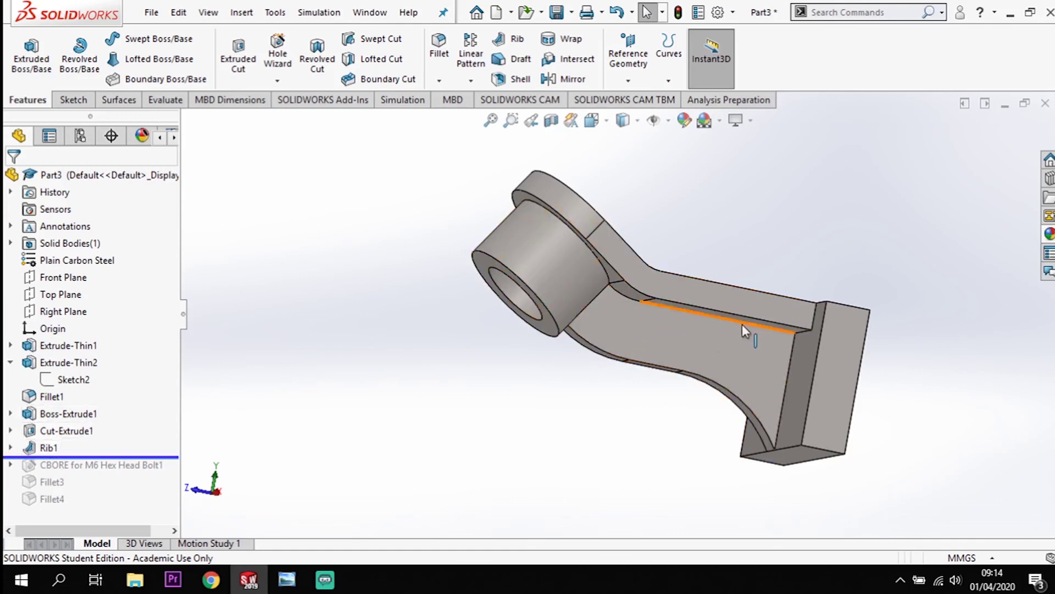
{"action": "middle_click_drag", "start_coordinate": [615, 388], "coordinate": [662, 396]}
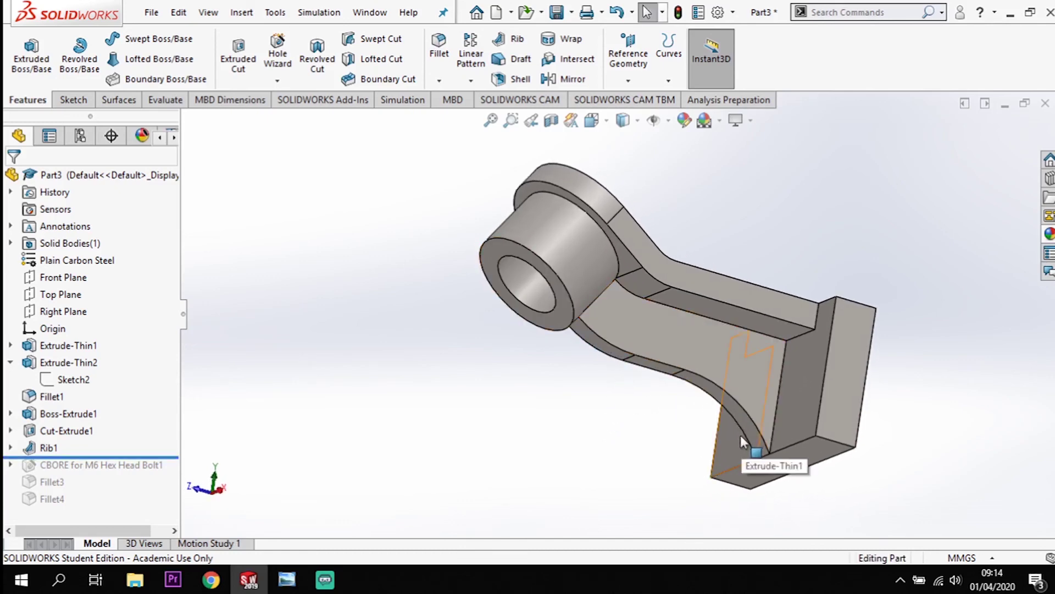
{"action": "middle_click_drag", "start_coordinate": [530, 395], "coordinate": [525, 411]}
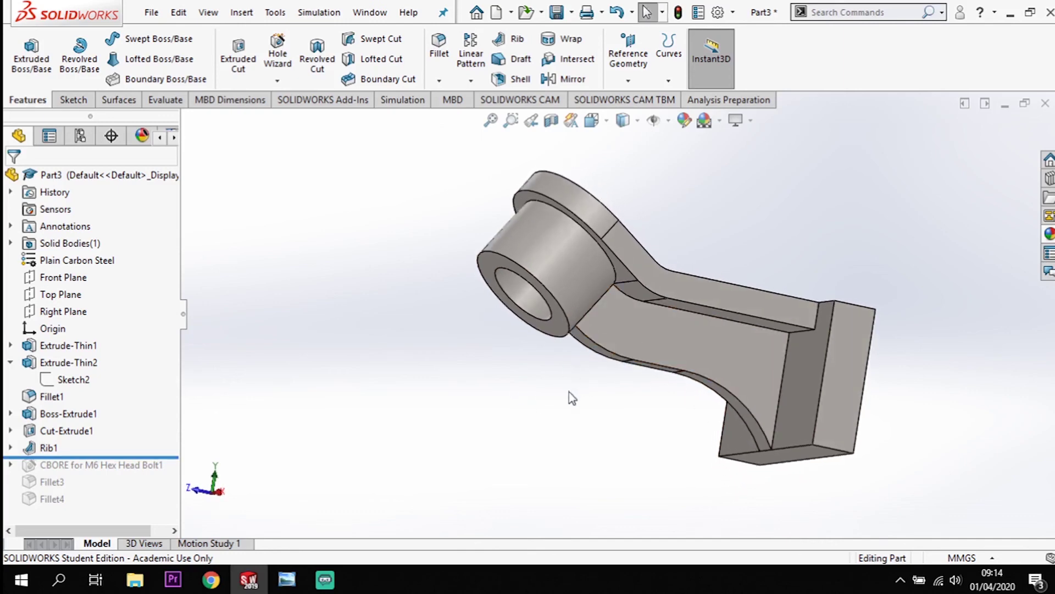
Roll the model forward past the M6 hex head bolt counterbore and Fillet3, checking the counterbored hole in the block.
{"action": "left_click_drag", "start_coordinate": [151, 456], "coordinate": [171, 483]}
{"action": "mouse_move", "coordinate": [591, 505]}
{"action": "middle_mouse_down"}
{"action": "mouse_move", "coordinate": [632, 506]}
{"action": "mouse_move", "coordinate": [588, 511]}
{"action": "middle_mouse_up"}
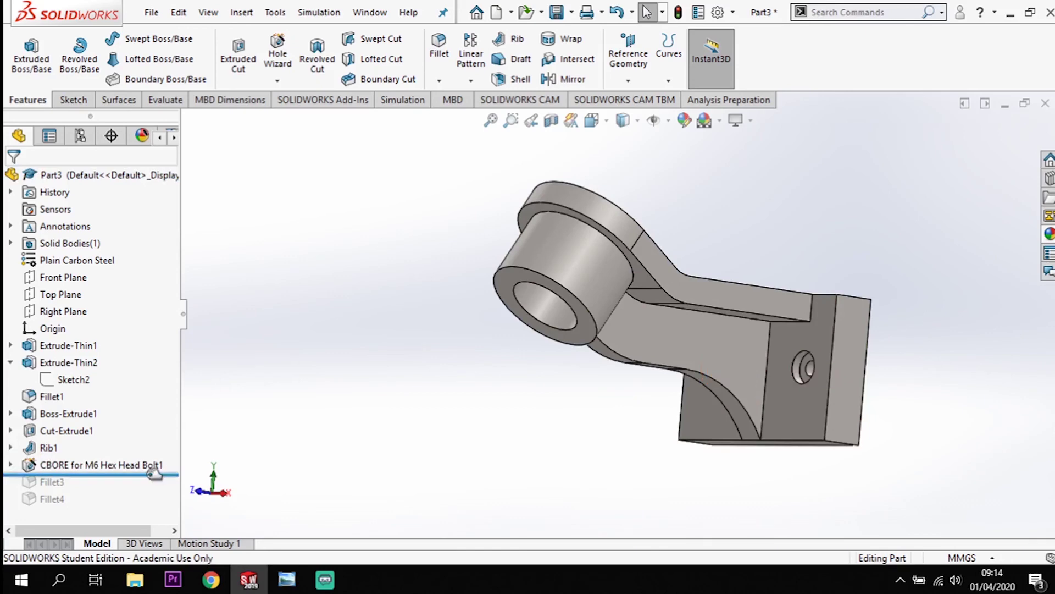
{"action": "left_click_drag", "start_coordinate": [154, 473], "coordinate": [150, 484]}
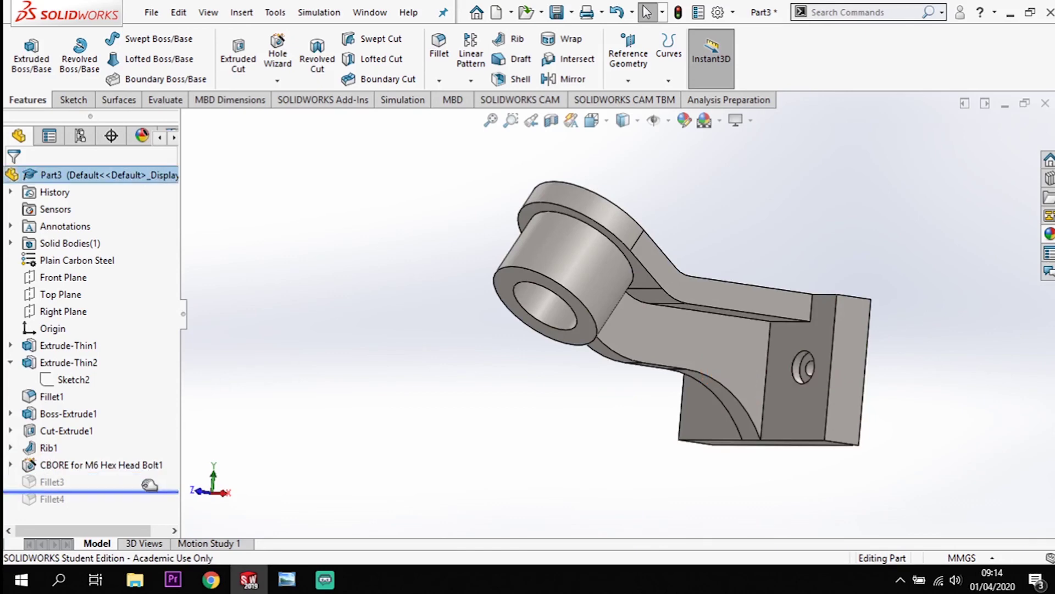